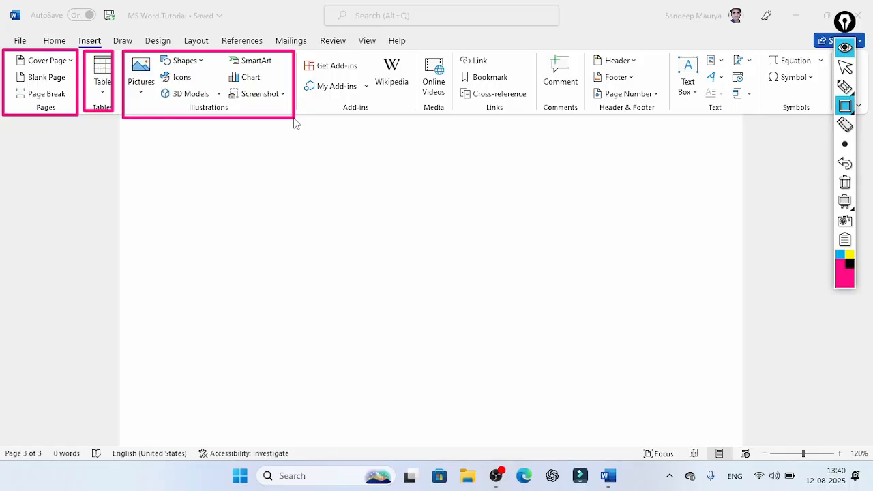
# Clear the on-screen annotations and outline the Add-ins group with a pink rectangle
pyautogui.click(845, 182)
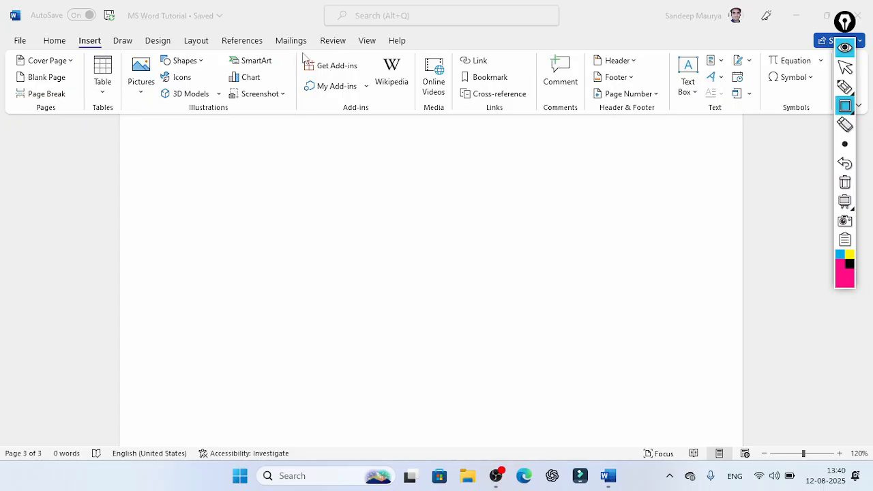
pyautogui.moveTo(298, 53)
pyautogui.mouseDown()
pyautogui.moveTo(319, 107)
pyautogui.moveTo(415, 121)
pyautogui.mouseUp()
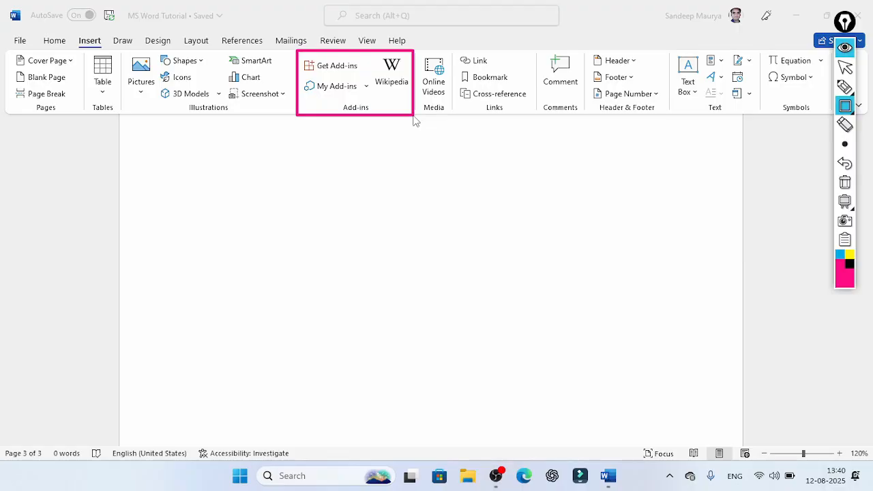
pyautogui.click(845, 67)
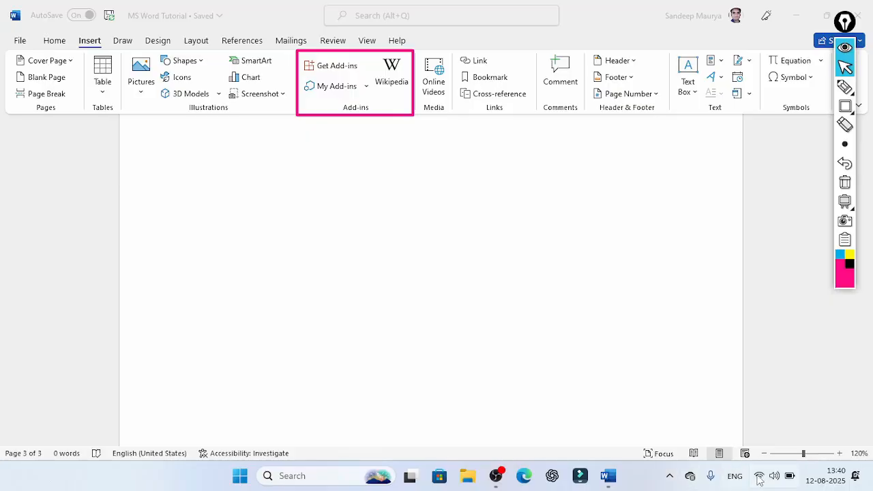
# Outline the Wi-Fi icon in the taskbar with a pink rectangle annotation
pyautogui.click(844, 106)
pyautogui.click(805, 106)
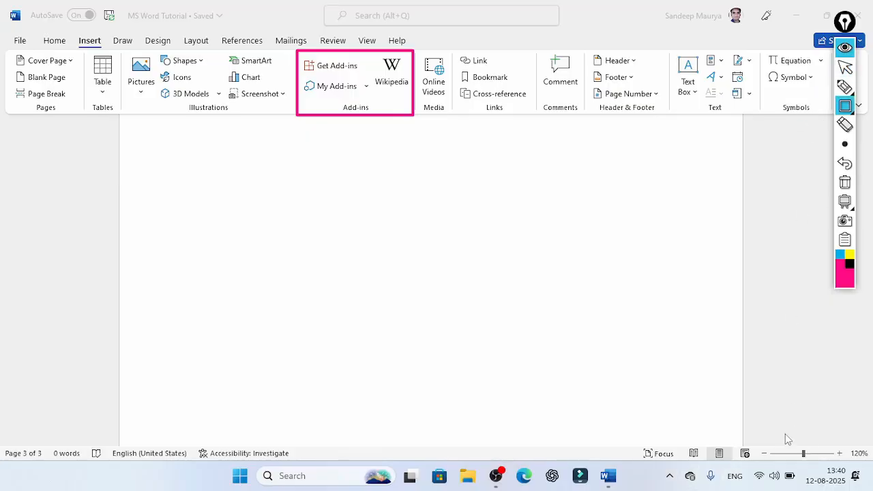
pyautogui.moveTo(738, 461); pyautogui.dragTo(776, 488)
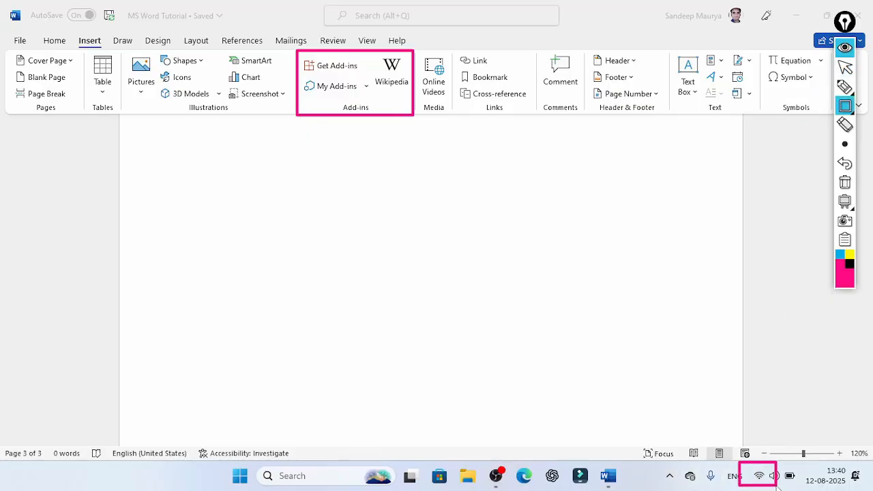
pyautogui.click(845, 67)
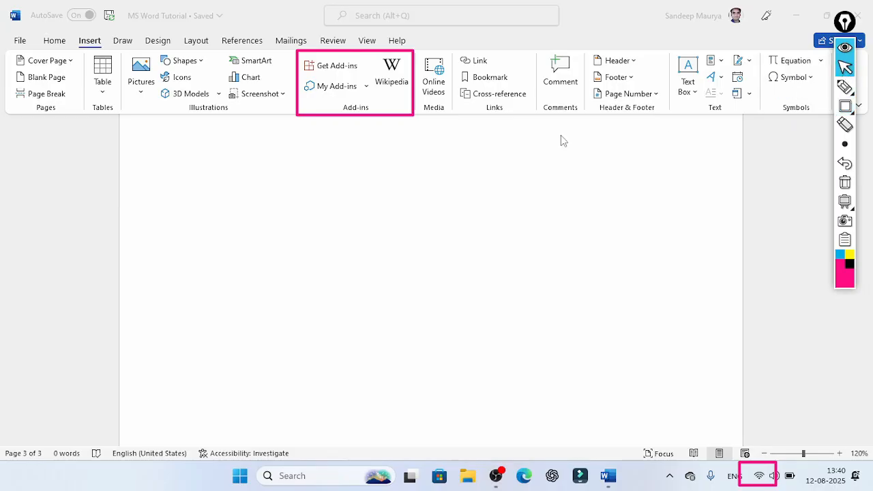
# Open the Office Add-ins store, enlarge its window, and browse the Education category
pyautogui.click(334, 70)
pyautogui.click(334, 70)
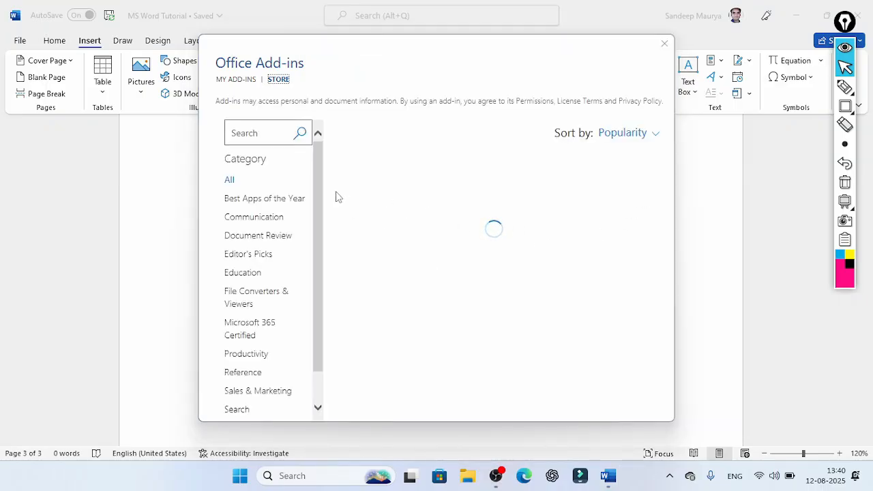
pyautogui.scroll(-1, 314, 206)
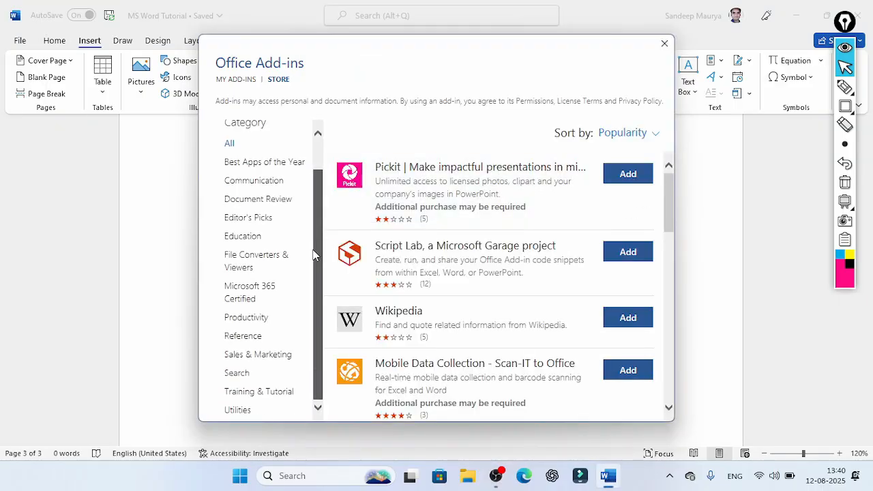
pyautogui.moveTo(203, 40); pyautogui.dragTo(99, 16)
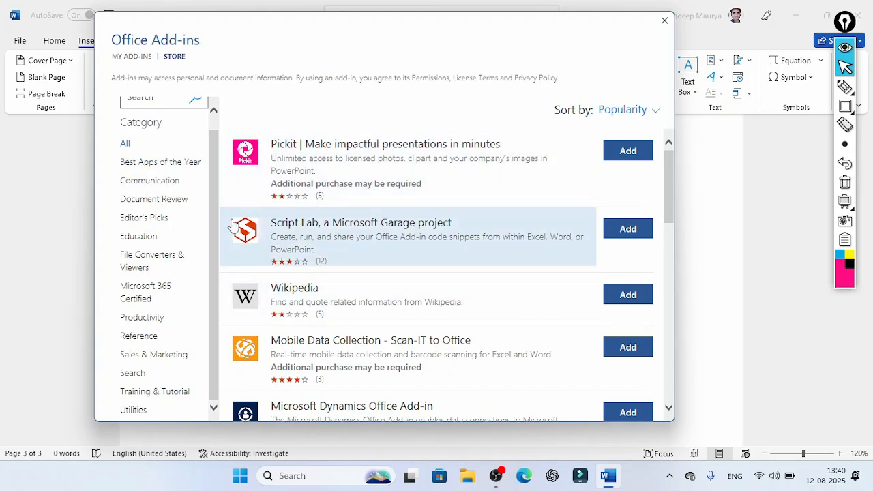
pyautogui.click(155, 235)
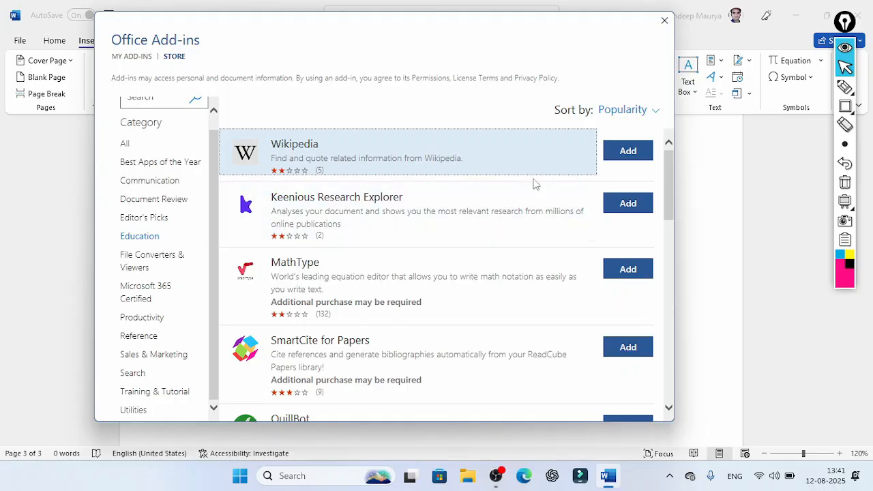
pyautogui.moveTo(669, 165)
pyautogui.mouseDown()
pyautogui.moveTo(685, 351)
pyautogui.moveTo(684, 164)
pyautogui.mouseUp()
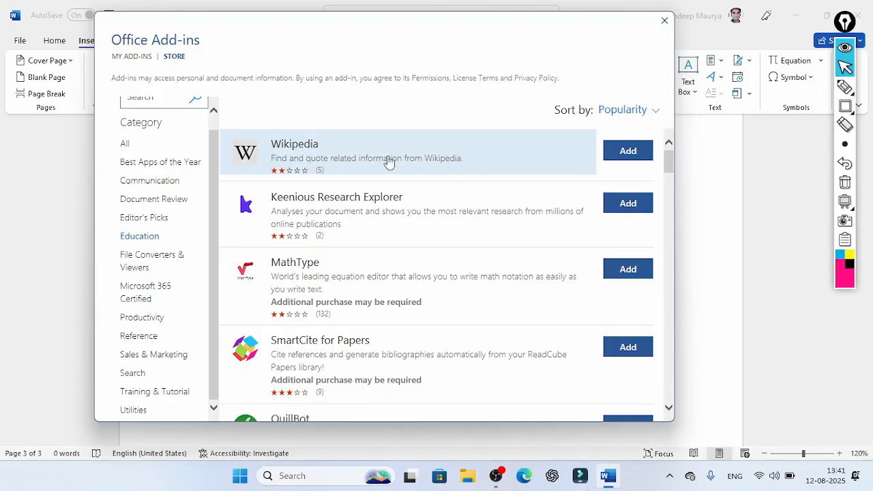
# Browse the Utilities category of the add-in store to find Read My Document
pyautogui.moveTo(439, 19); pyautogui.dragTo(437, 40)
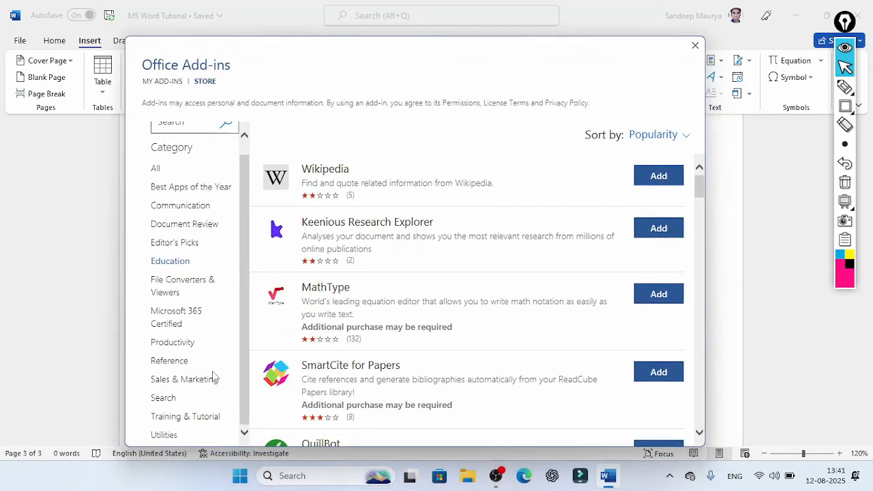
pyautogui.click(181, 440)
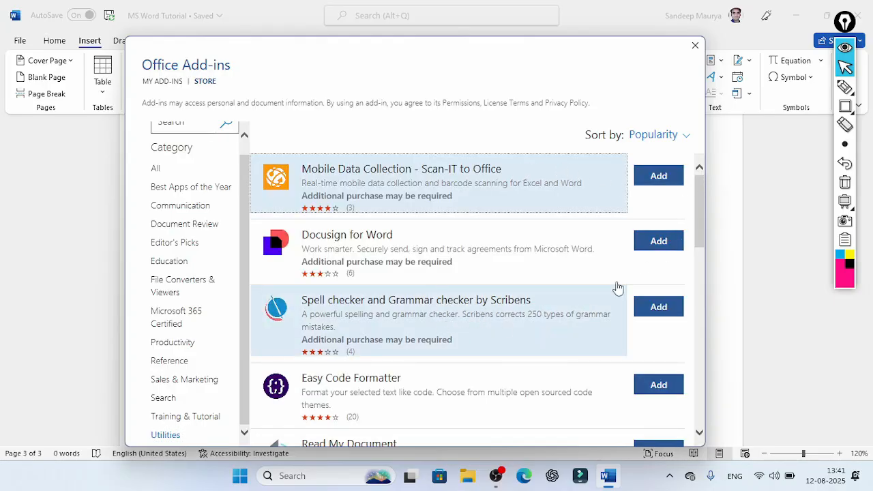
pyautogui.moveTo(698, 185); pyautogui.dragTo(701, 228)
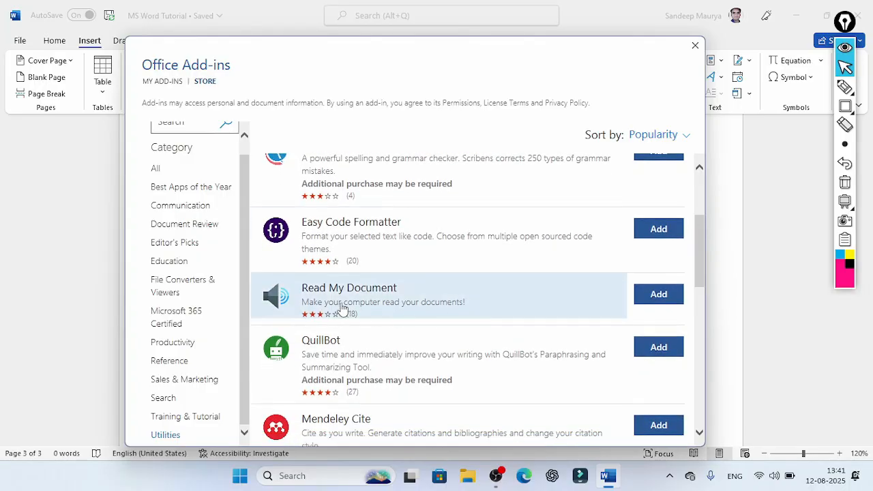
# Outline the Read My Document entry with a rectangle annotation and clear the annotation again
pyautogui.click(845, 105)
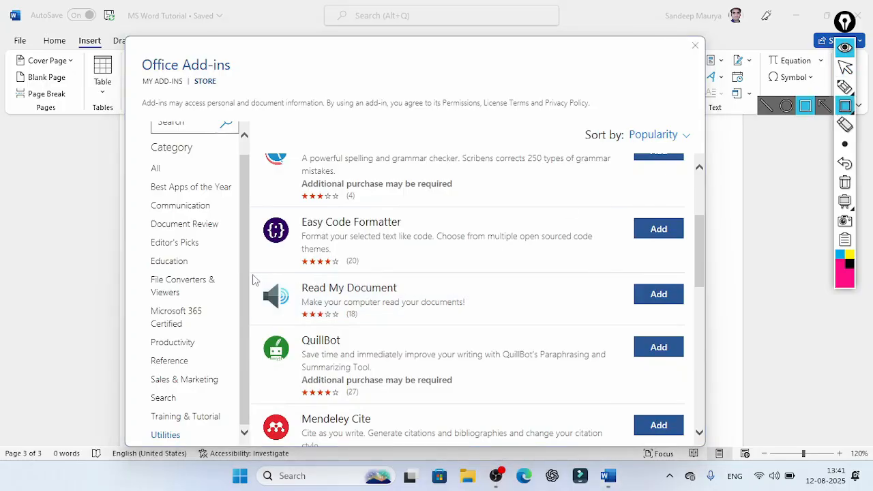
pyautogui.moveTo(252, 275)
pyautogui.mouseDown()
pyautogui.moveTo(375, 331)
pyautogui.moveTo(691, 330)
pyautogui.mouseUp()
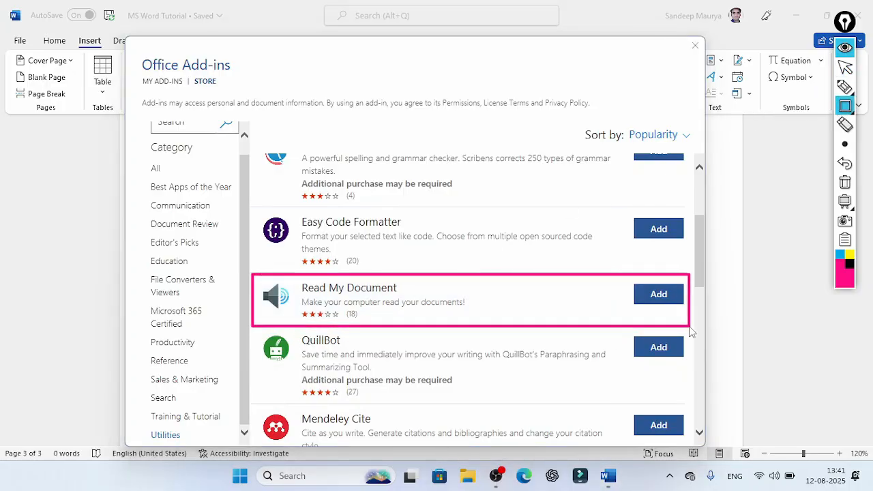
pyautogui.click(845, 68)
pyautogui.click(844, 182)
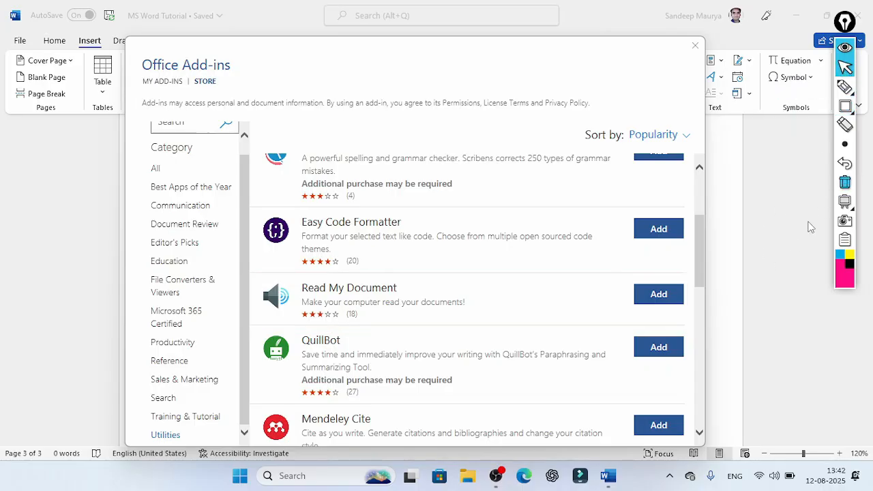
# Add the Read My Document add-in, accept its license terms, and dismiss the installation notice
pyautogui.click(659, 294)
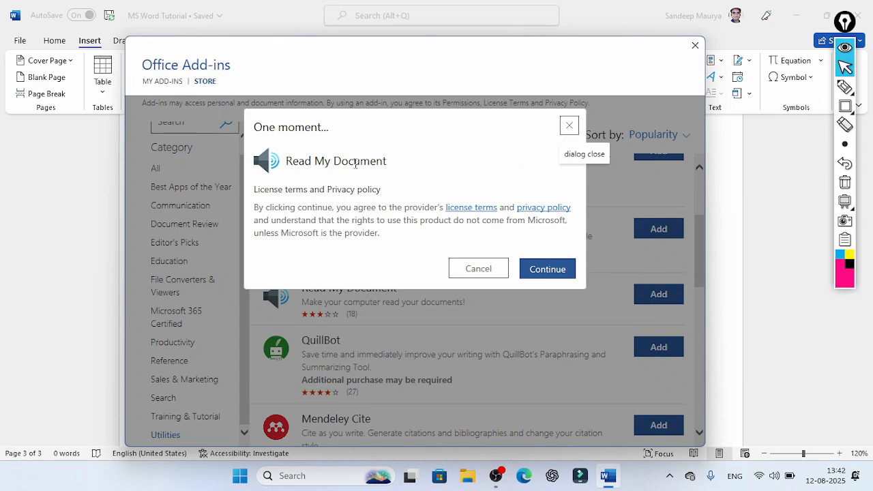
pyautogui.click(563, 270)
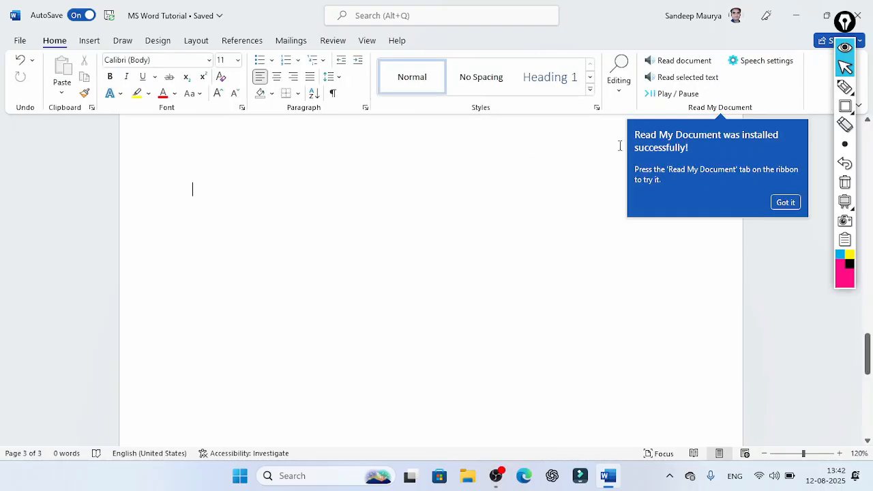
pyautogui.click(784, 203)
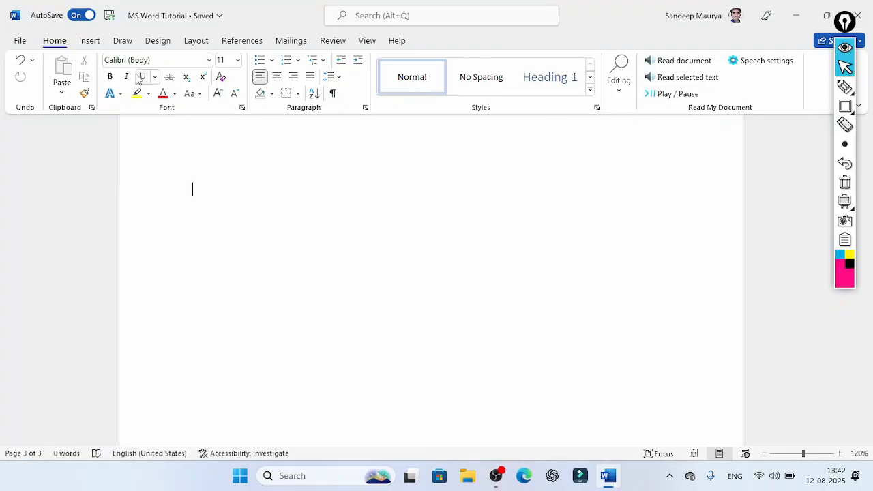
# Outline the Read My Document group name in the ribbon with a rectangle annotation
pyautogui.click(844, 105)
pyautogui.moveTo(685, 134)
pyautogui.mouseDown()
pyautogui.moveTo(679, 101)
pyautogui.moveTo(774, 94)
pyautogui.mouseUp()
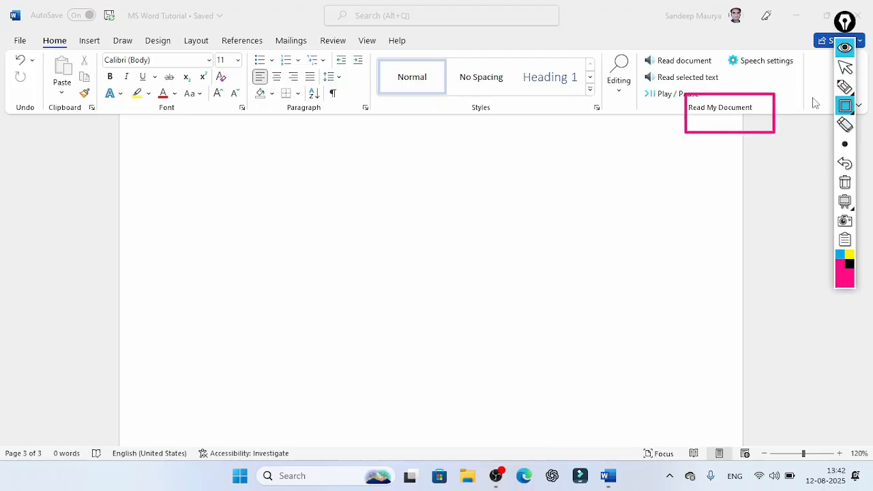
pyautogui.click(845, 66)
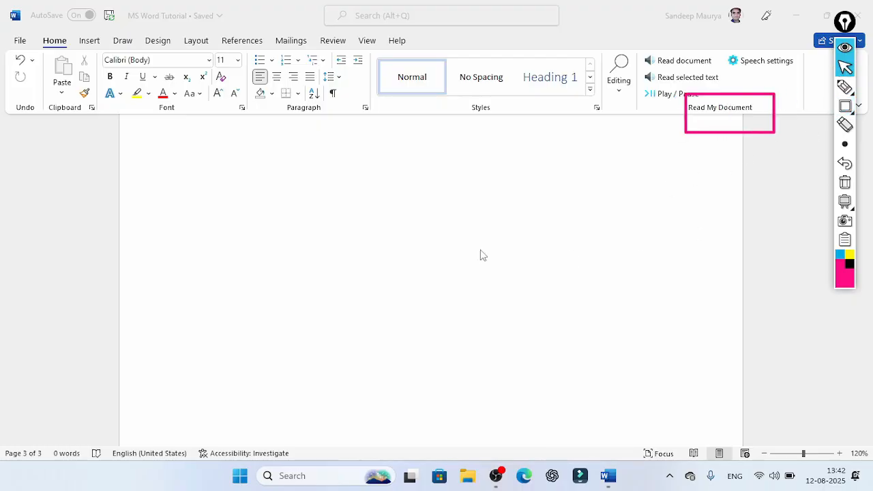
# Open the CV document and have the selected Career Objective paragraph read aloud with the Read My Document add-in
pyautogui.click(27, 45)
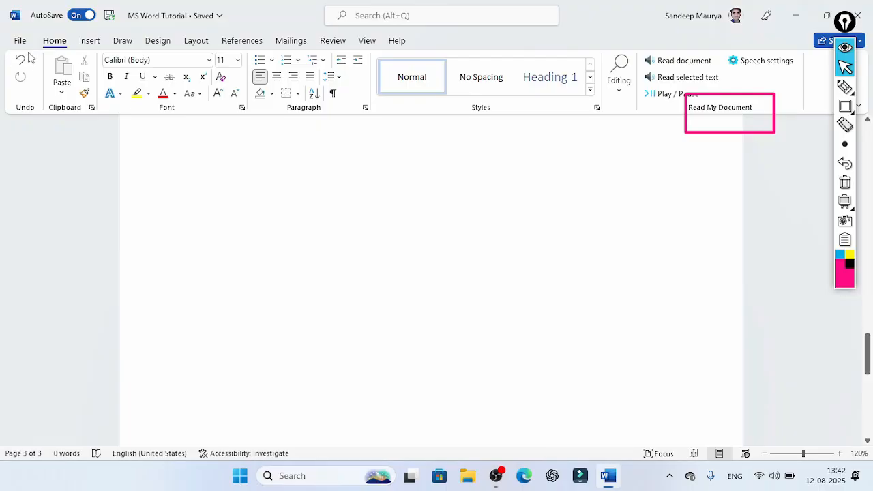
pyautogui.click(21, 43)
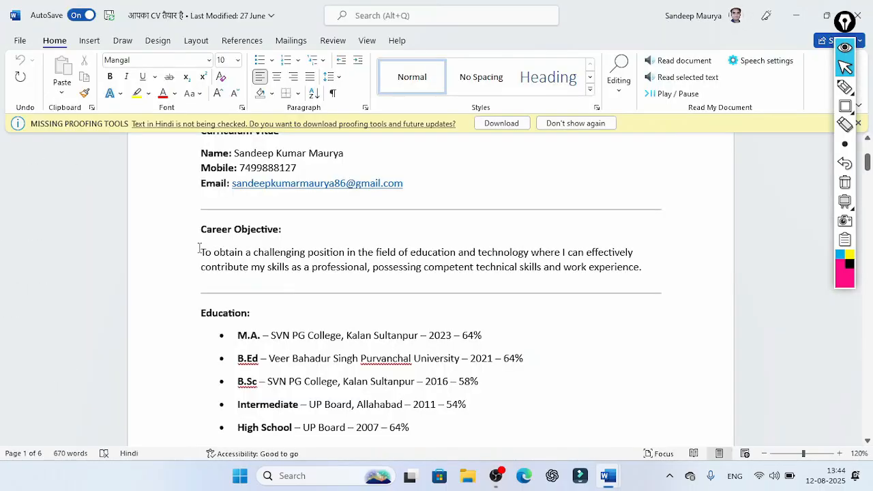
pyautogui.moveTo(199, 250); pyautogui.dragTo(648, 269)
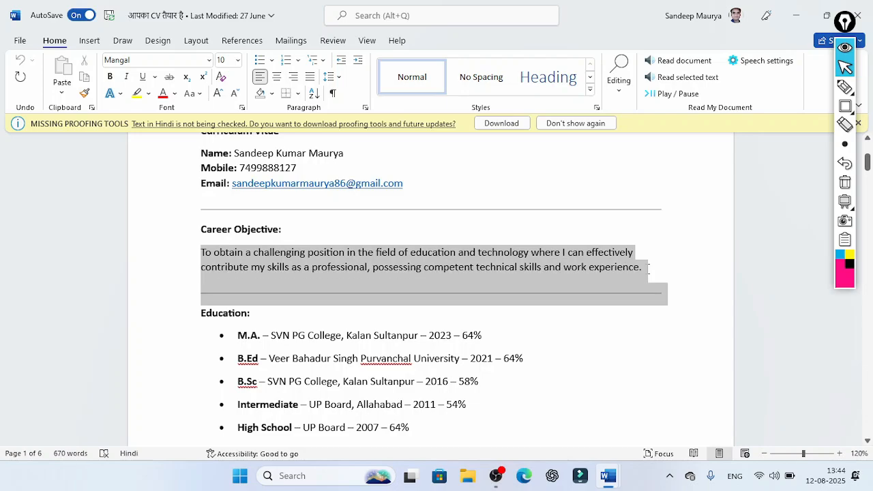
pyautogui.click(684, 78)
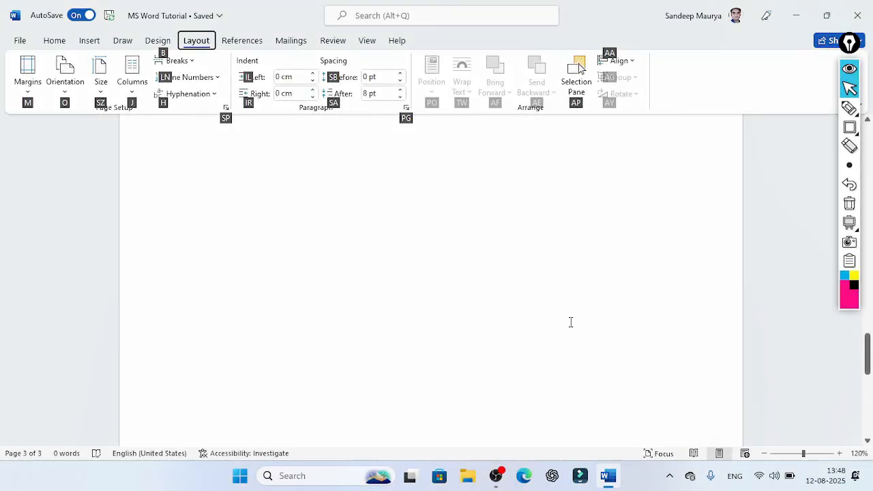
# Look at the My Add-ins options in the MS Word Tutorial document and close them again
pyautogui.press('Escape')
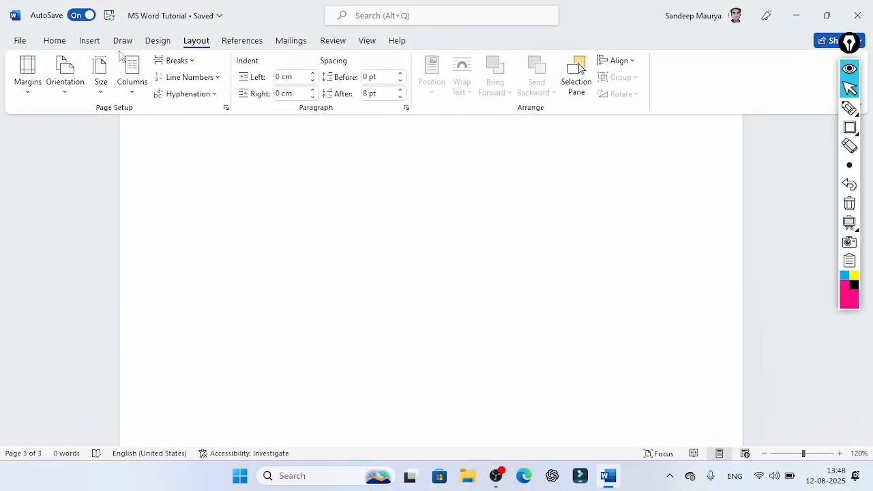
pyautogui.click(96, 42)
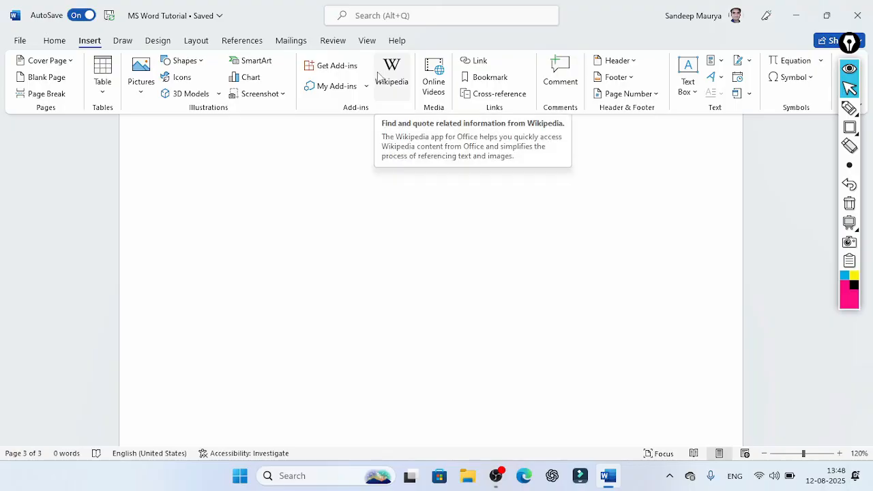
pyautogui.click(367, 87)
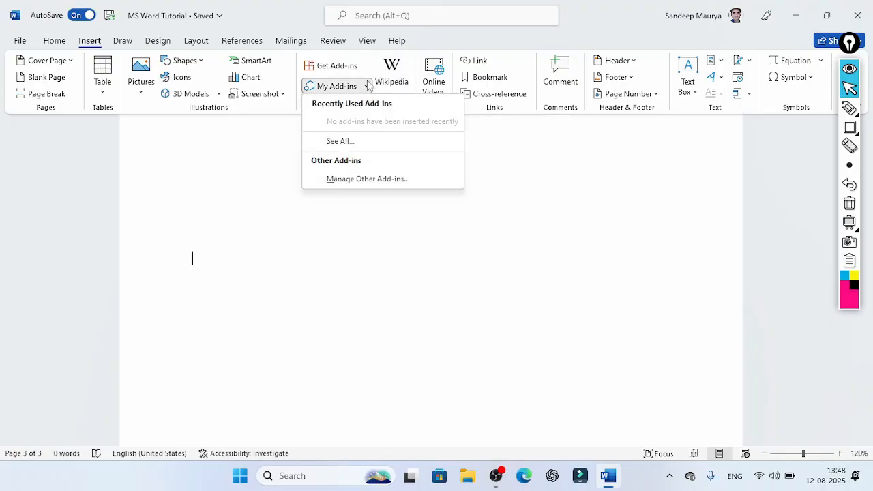
pyautogui.click(367, 67)
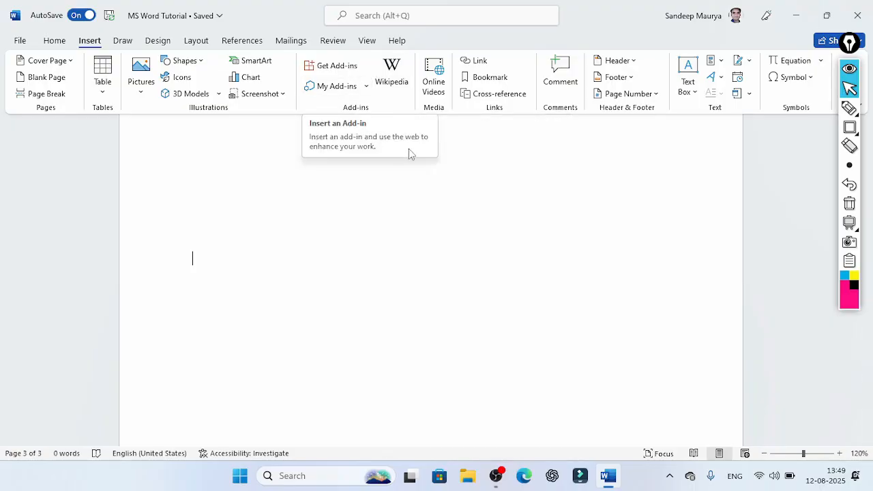
# Open and trust the Wikipedia add-in, and look up the article for "MS Word" in it
pyautogui.click(395, 77)
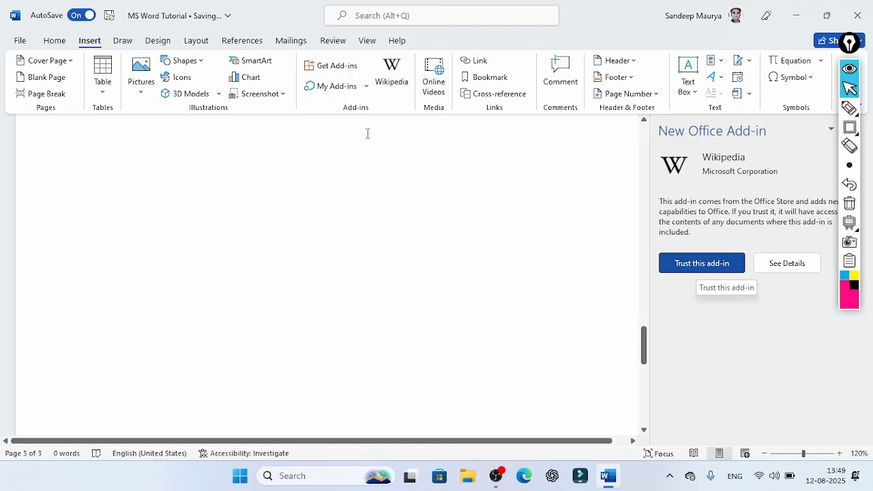
pyautogui.click(700, 266)
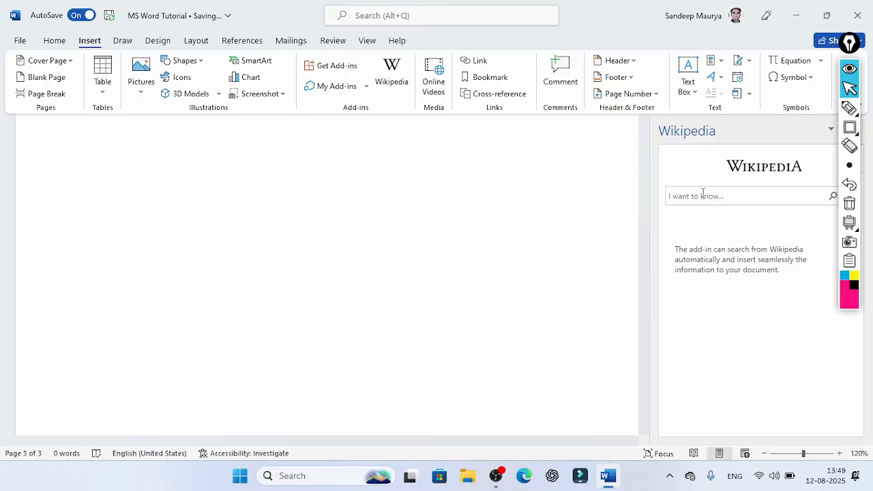
pyautogui.click(702, 194)
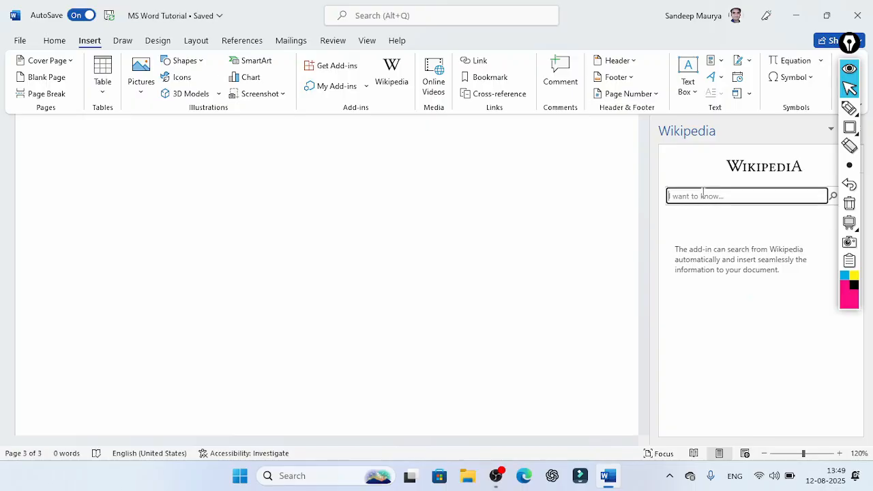
pyautogui.write('MS Word')
pyautogui.press('Return')
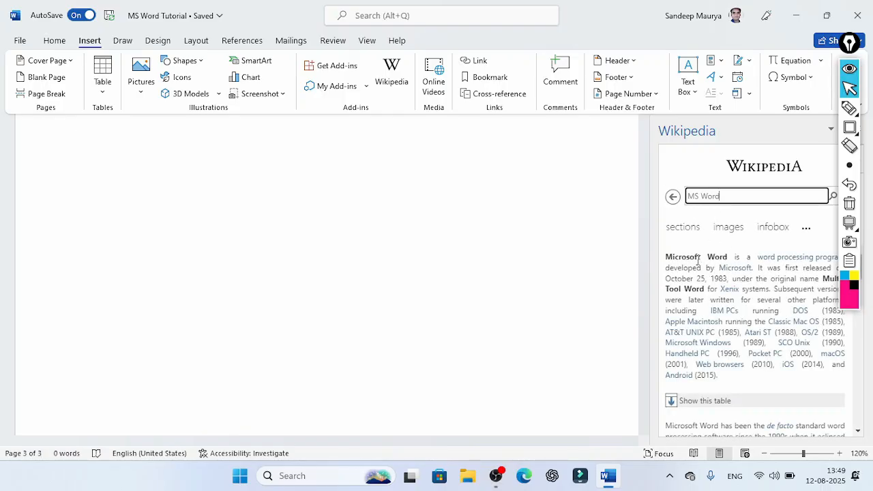
pyautogui.scroll(-6, 697, 261)
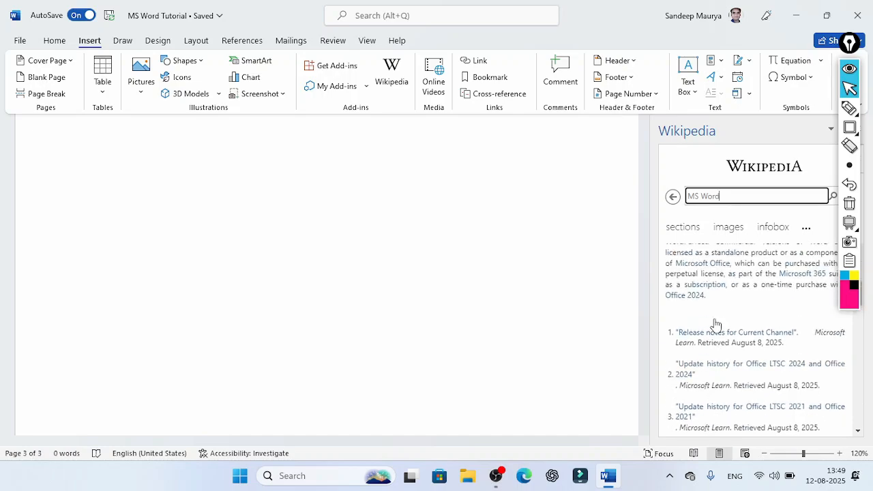
# Insert the opening paragraph of the Microsoft Word article into the document and look through the article's references
pyautogui.scroll(6, 715, 324)
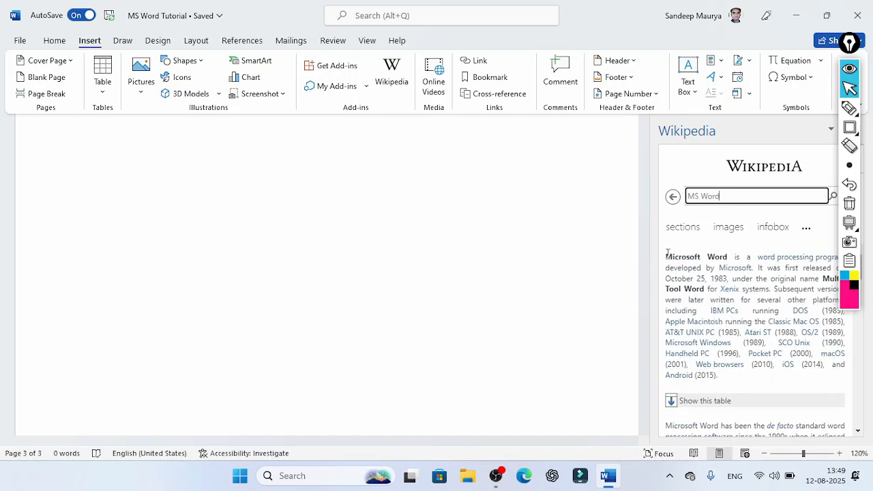
pyautogui.moveTo(665, 256); pyautogui.dragTo(727, 386)
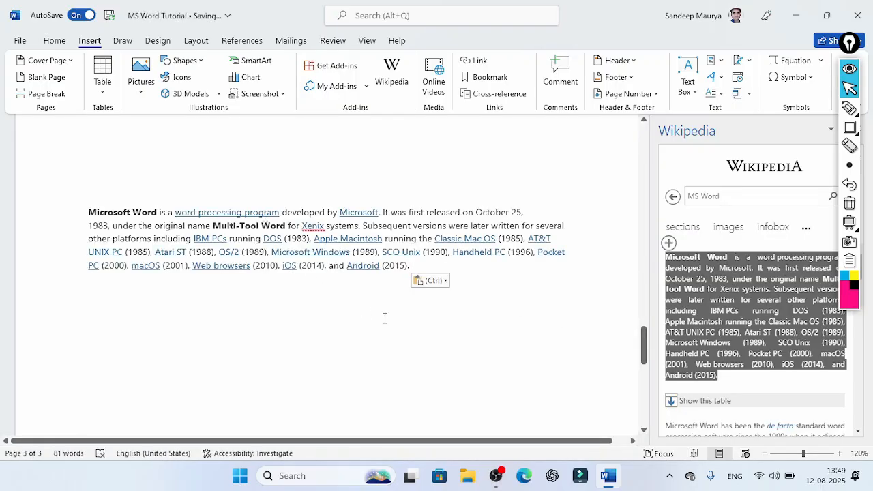
pyautogui.scroll(-15, 697, 353)
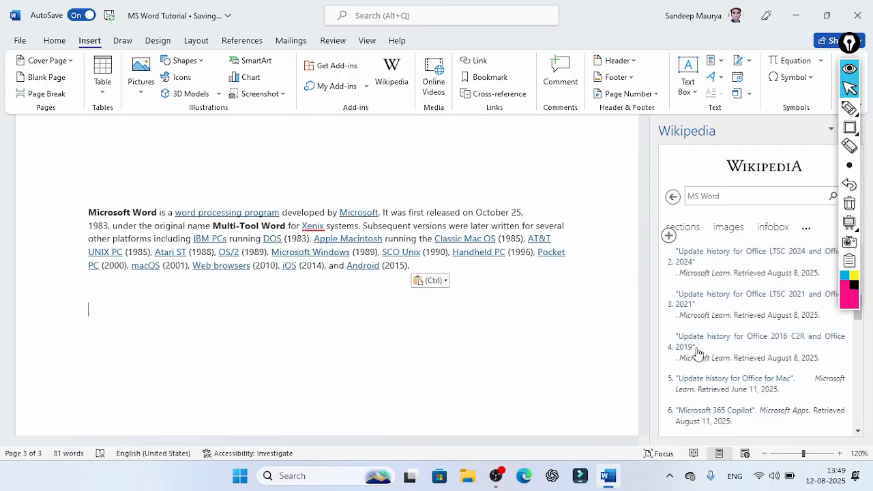
pyautogui.scroll(-12, 697, 353)
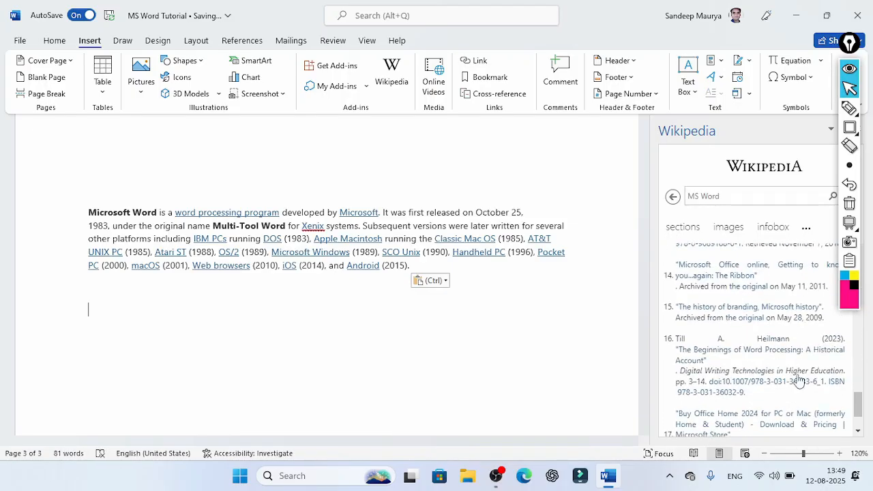
pyautogui.moveTo(858, 412); pyautogui.dragTo(847, 169)
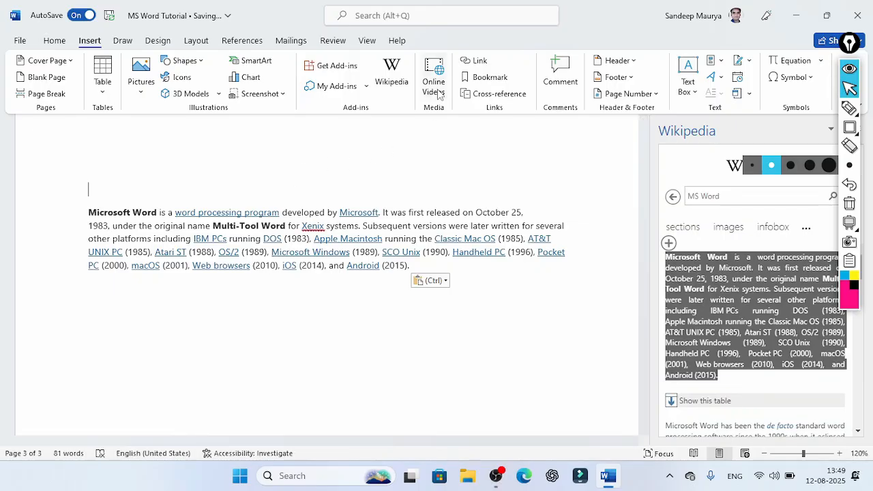
# Outline the Media group with Online Videos in the ribbon with a rectangle annotation, and return to the normal pointer
pyautogui.click(850, 128)
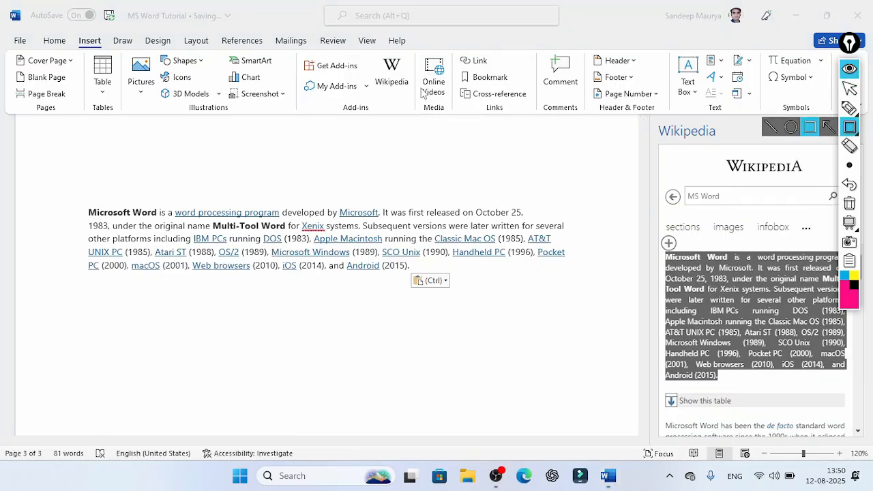
pyautogui.moveTo(418, 48)
pyautogui.mouseDown()
pyautogui.moveTo(436, 115)
pyautogui.moveTo(449, 114)
pyautogui.mouseUp()
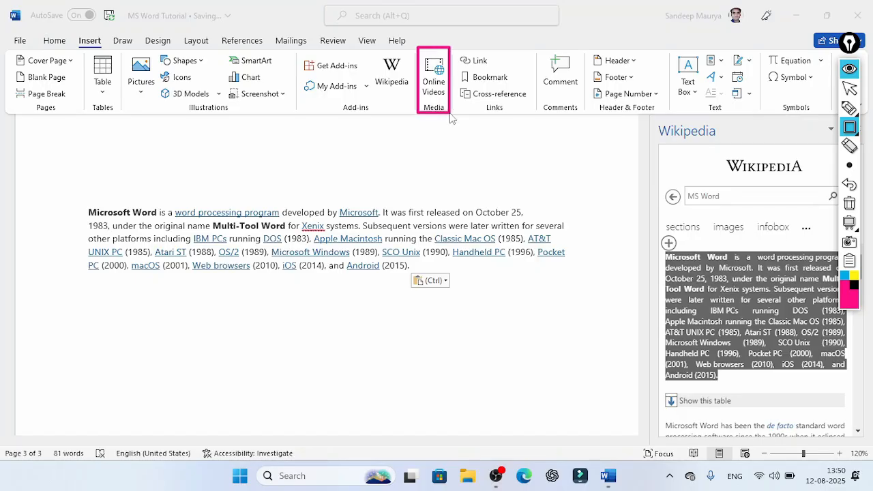
pyautogui.click(852, 129)
pyautogui.click(848, 89)
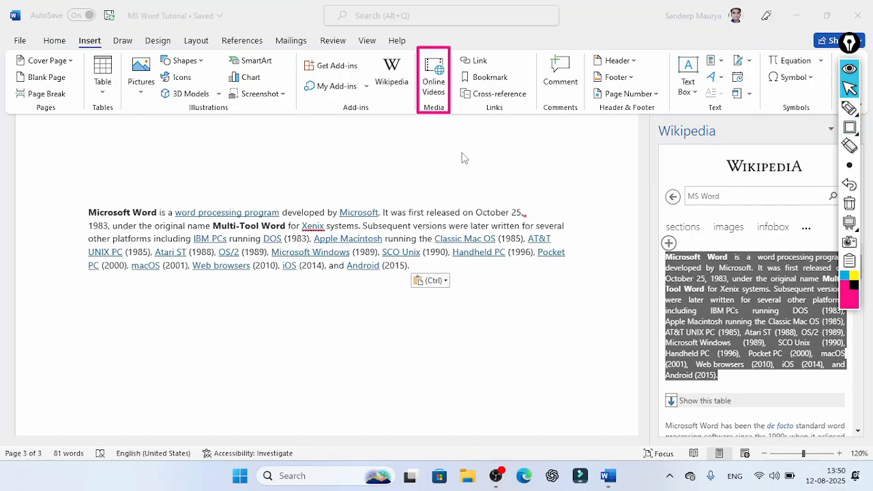
# Start inserting an online video, switch to Edge, and open the 22:52 "MS Word Insert Ribbon Tools" video from the Edu Wala YouTube channel
pyautogui.click(432, 83)
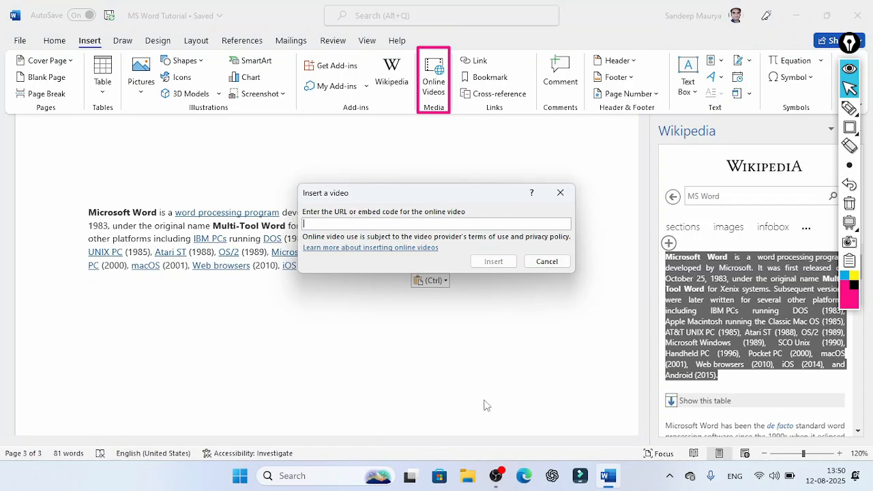
pyautogui.click(524, 475)
pyautogui.click(463, 166)
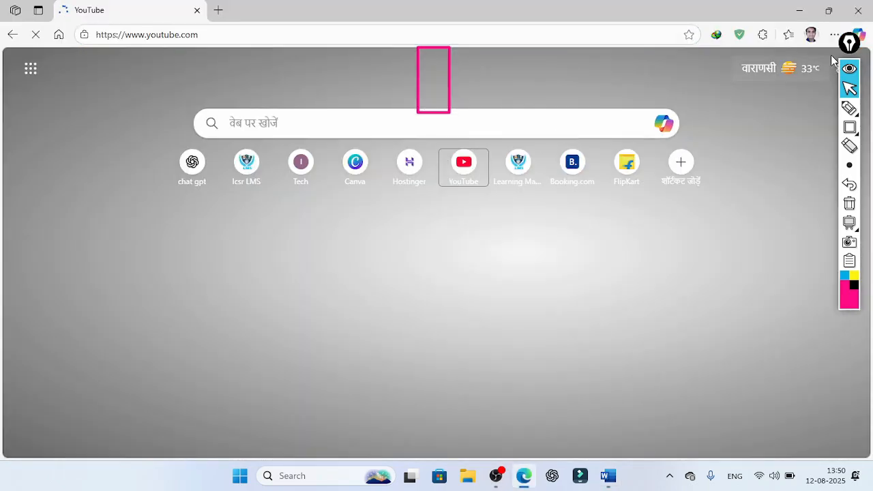
pyautogui.scroll(-2, 337, 233)
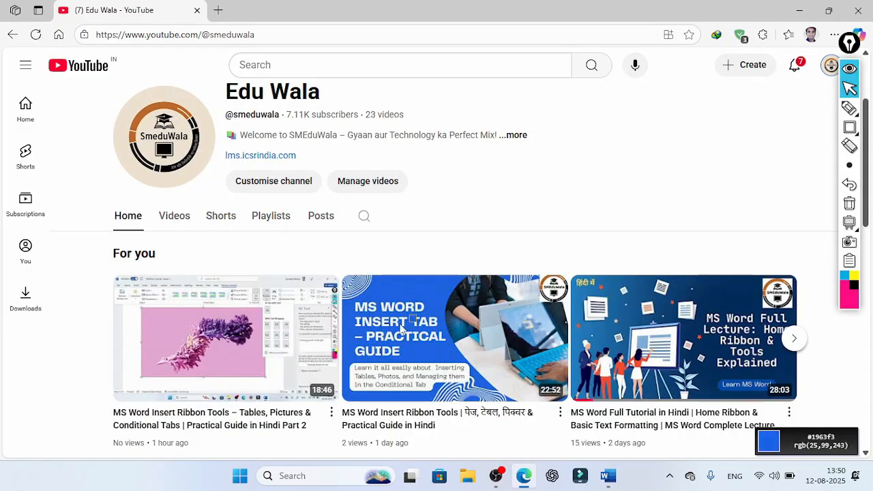
pyautogui.click(476, 370)
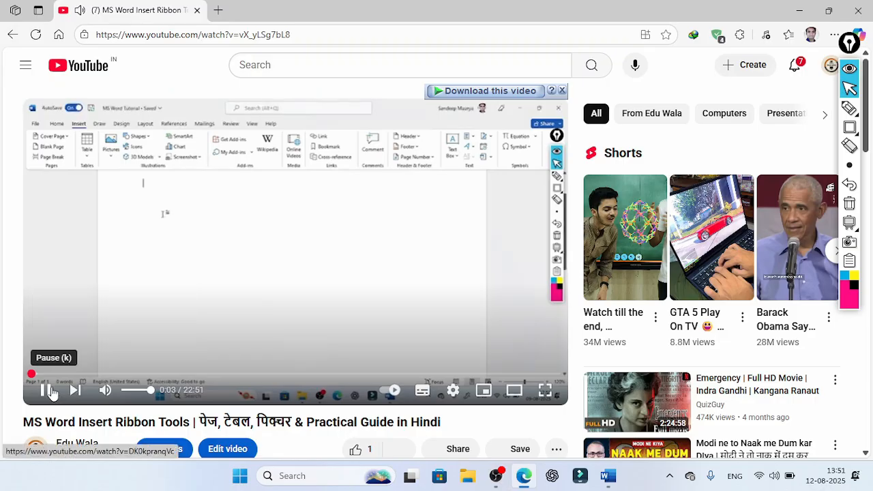
# Pause the video, copy its URL, and insert it into the Word document as an online video
pyautogui.click(47, 390)
pyautogui.click(305, 34)
pyautogui.hotkey('ctrl', 'c')
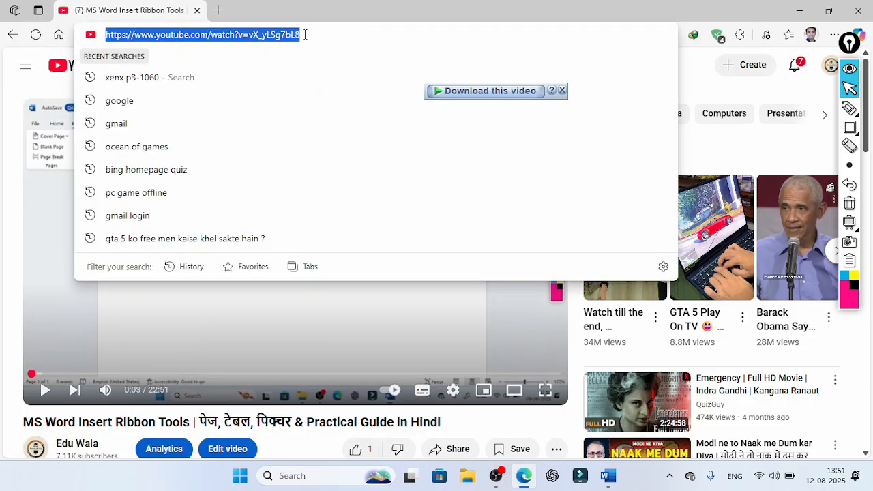
pyautogui.click(799, 10)
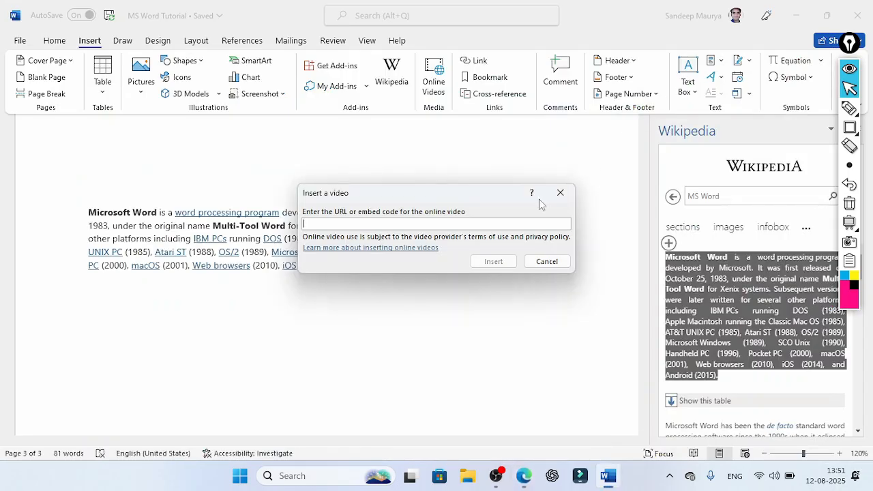
pyautogui.hotkey('ctrl', 'v')
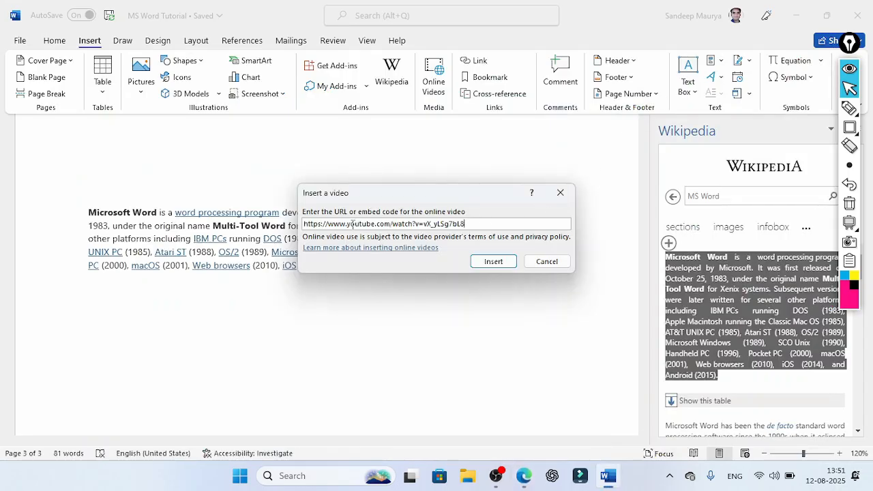
pyautogui.click(493, 262)
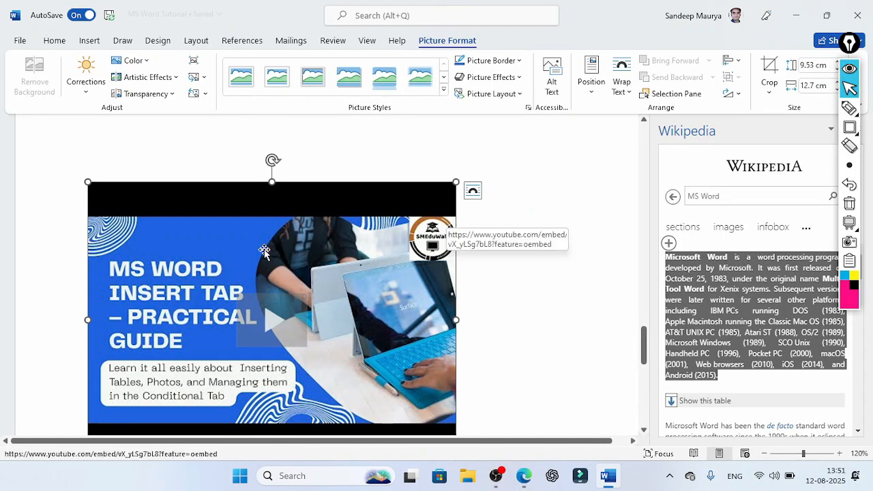
# Look over the inserted video and the paragraph below it, and switch to the rectangle annotation tool
pyautogui.scroll(-3, 321, 280)
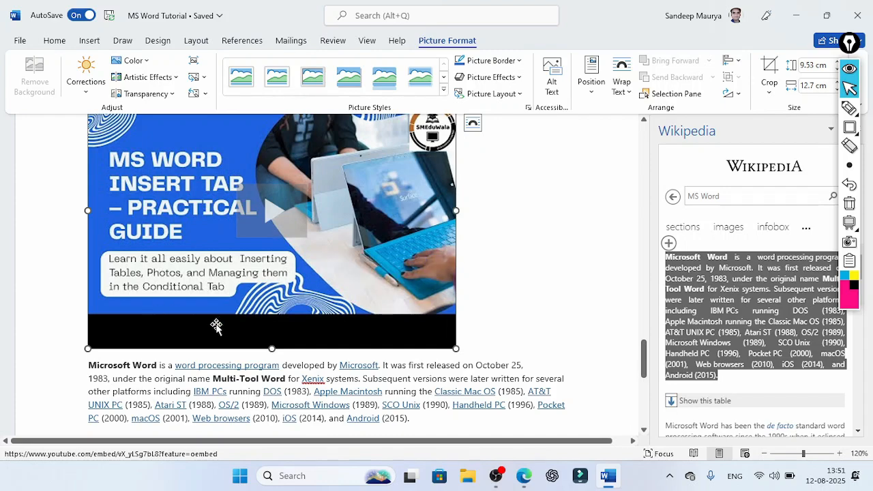
pyautogui.scroll(-3, 409, 336)
pyautogui.scroll(4, 409, 337)
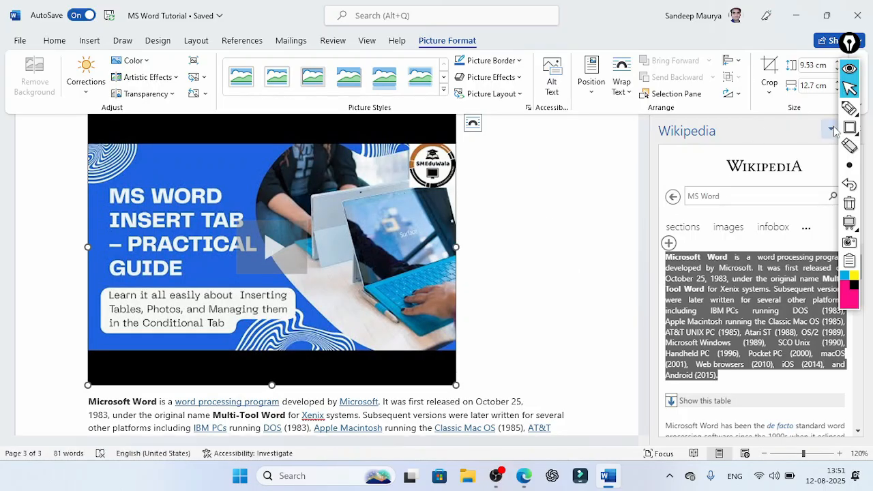
pyautogui.moveTo(850, 137)
pyautogui.click(810, 128)
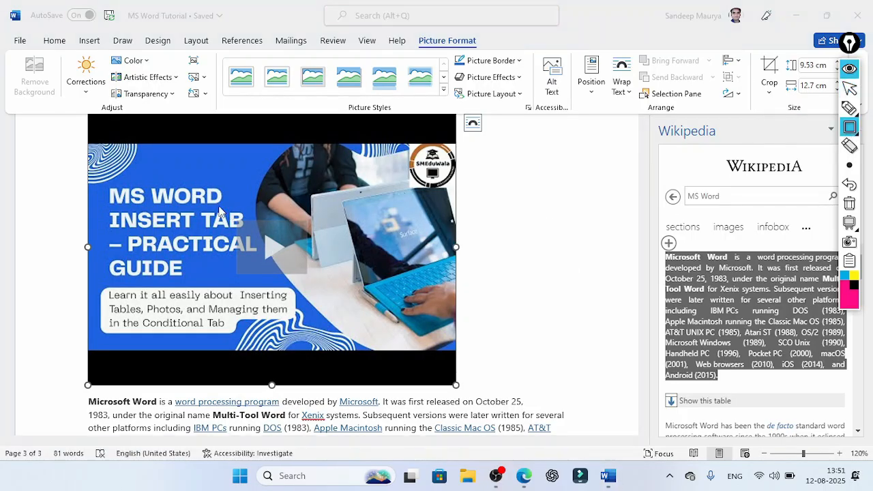
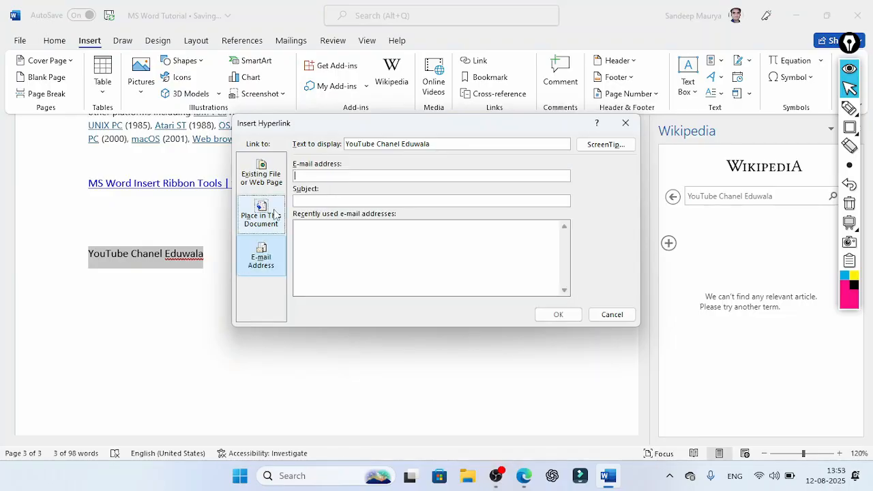
pyautogui.click(259, 179)
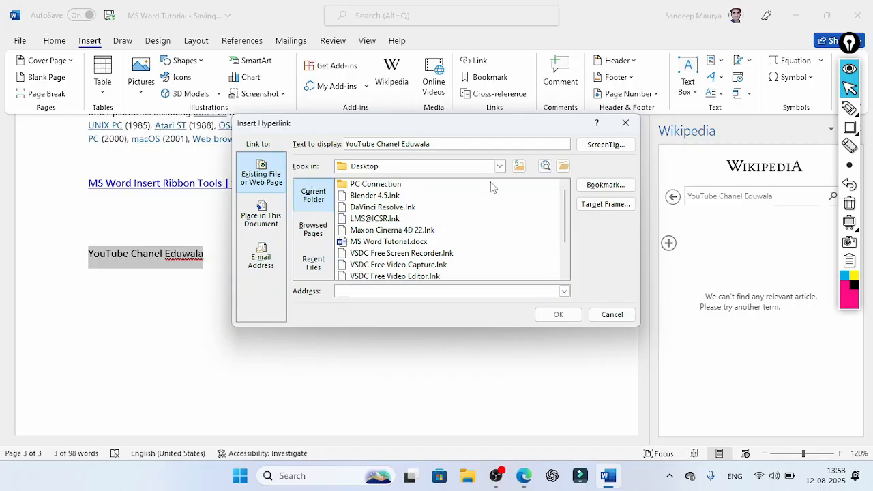
pyautogui.click(317, 243)
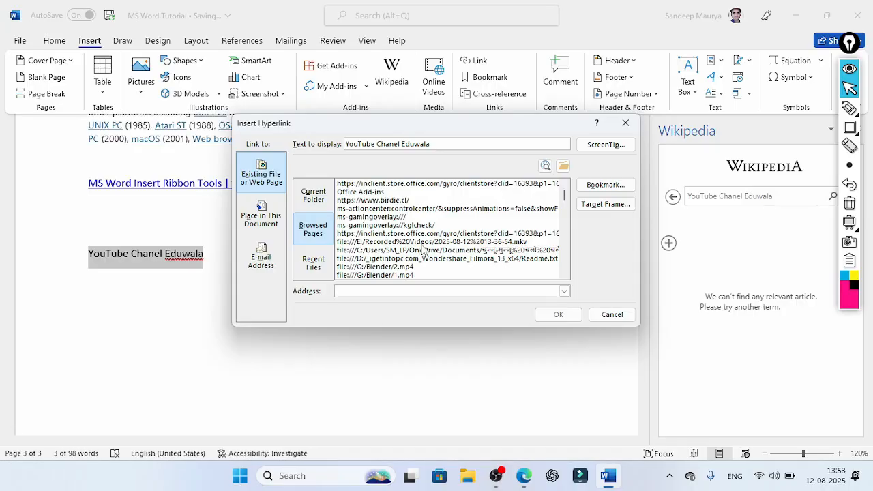
pyautogui.click(315, 197)
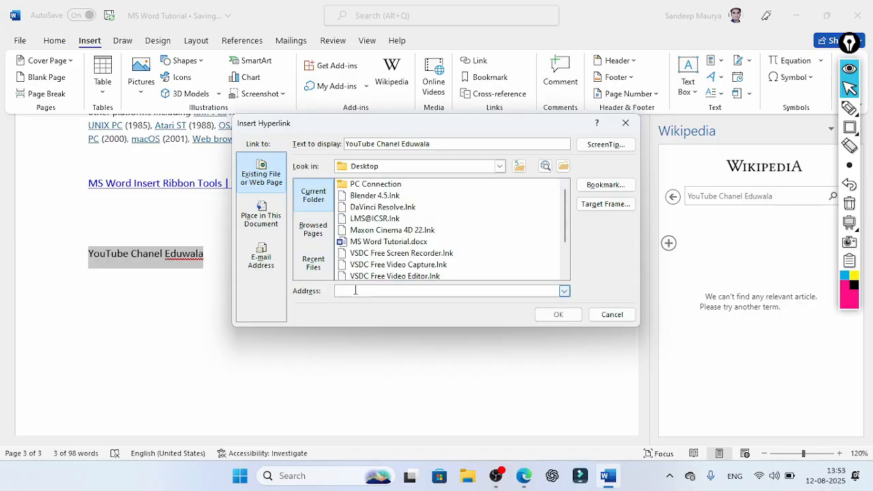
pyautogui.write('https://www.youtube.com/watch?v=vX_yLSg7bL8')
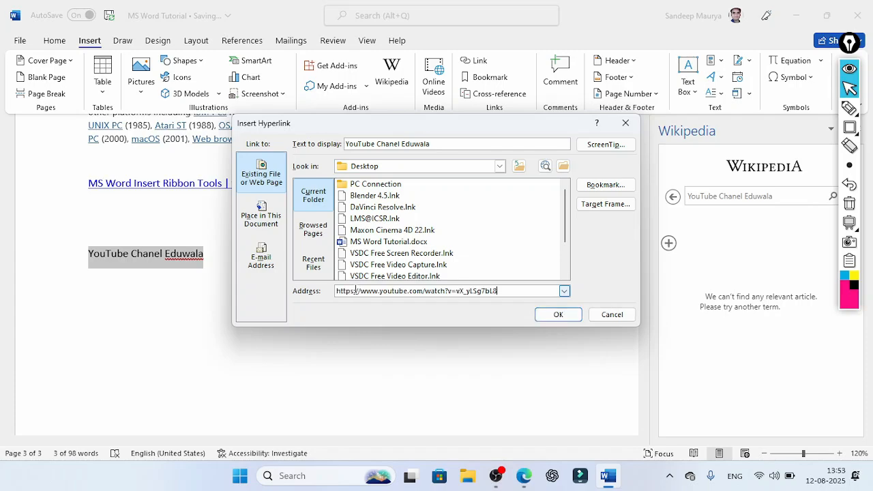
pyautogui.click(558, 314)
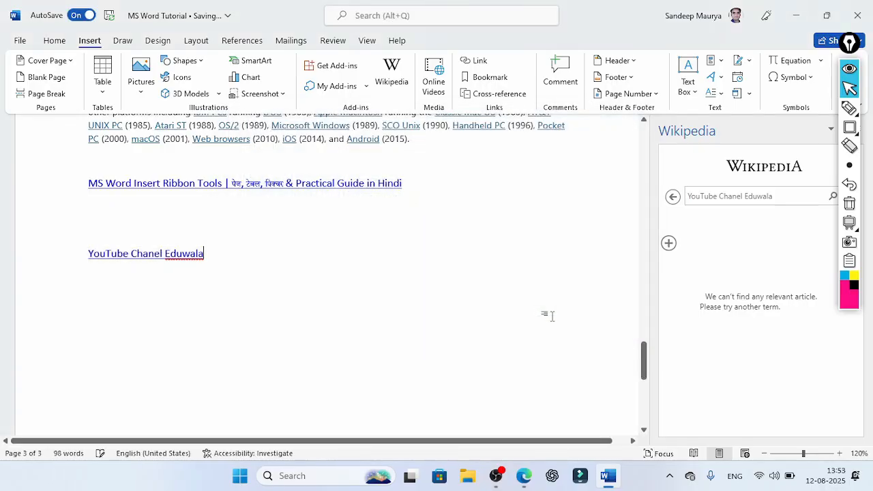
# Follow the "YouTube Chanel Eduwala" link to test it, pause the video in the browser, and return to the Word document
pyautogui.moveTo(133, 250)
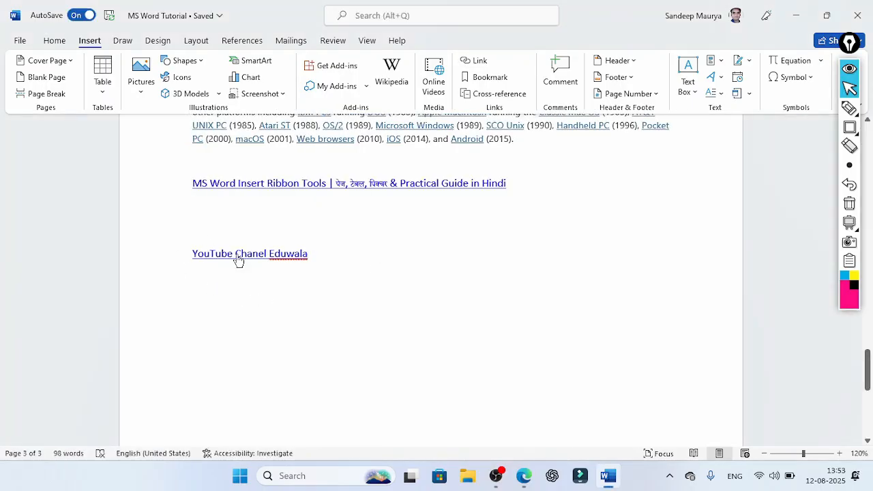
pyautogui.keyDown('ctrl'); pyautogui.click(238, 258); pyautogui.keyUp('ctrl')
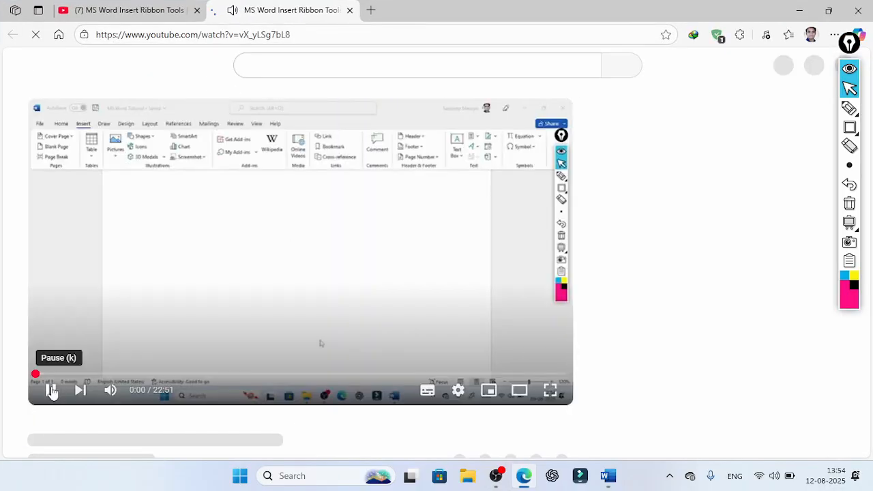
pyautogui.click(52, 391)
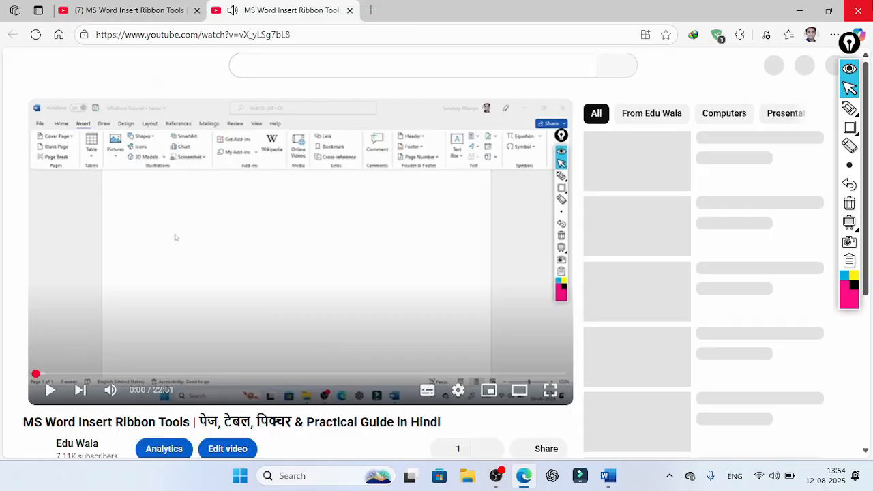
pyautogui.hotkey('alt', 'Tab')
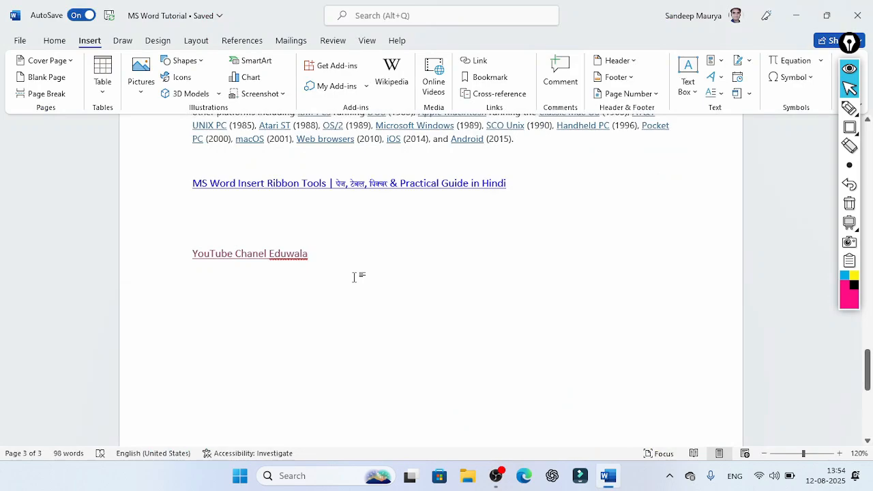
# Go back to page 1 of the document and select the Biscuit pie chart
pyautogui.scroll(-3, 354, 277)
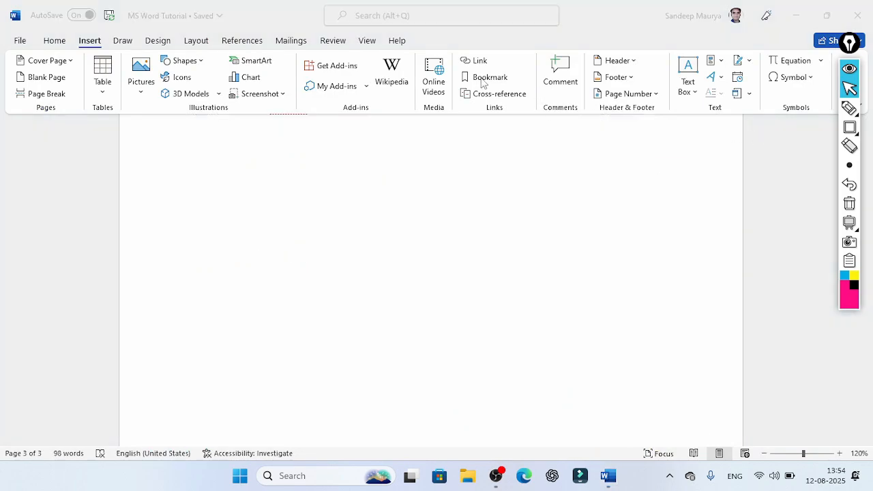
pyautogui.scroll(3, 429, 269)
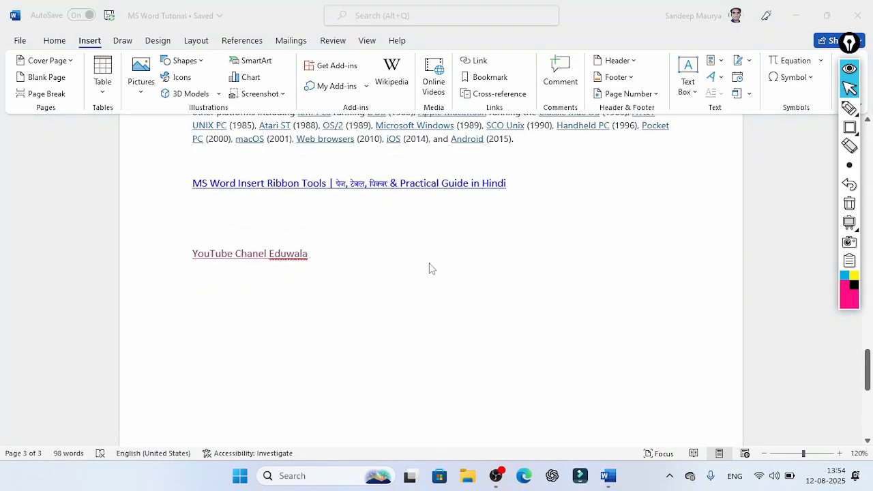
pyautogui.scroll(-2, 429, 268)
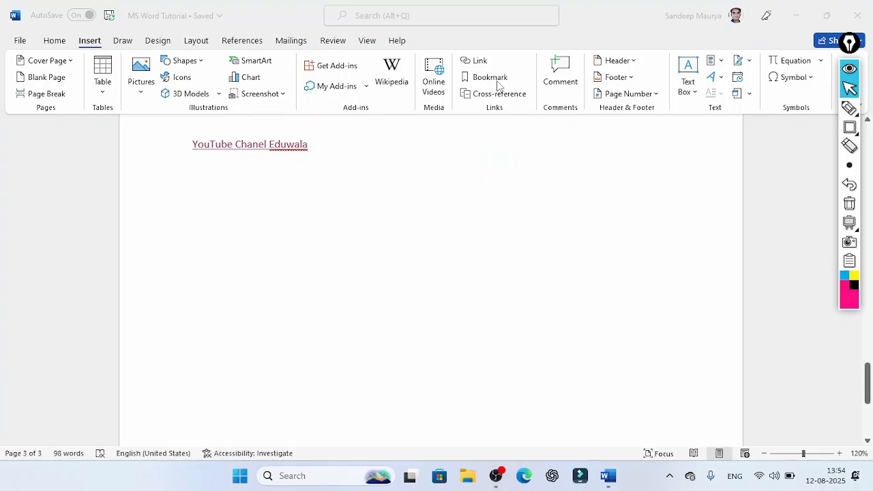
pyautogui.scroll(-3, 335, 311)
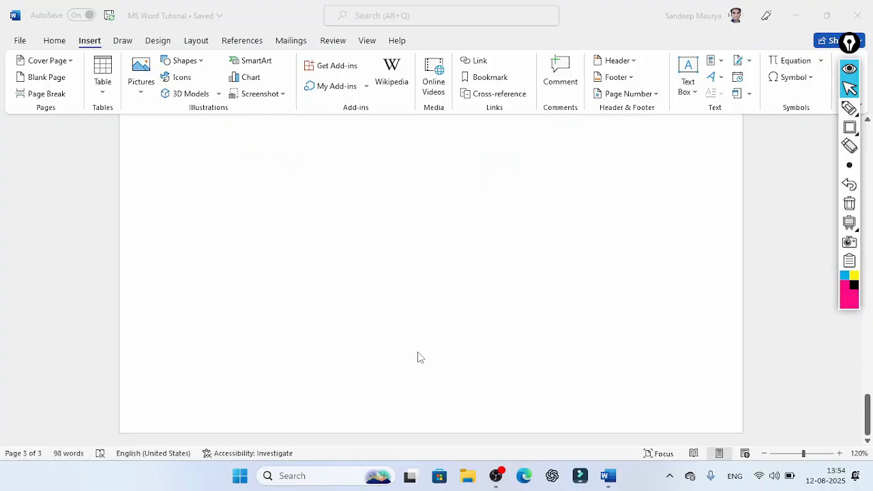
pyautogui.moveTo(868, 402); pyautogui.dragTo(869, 149)
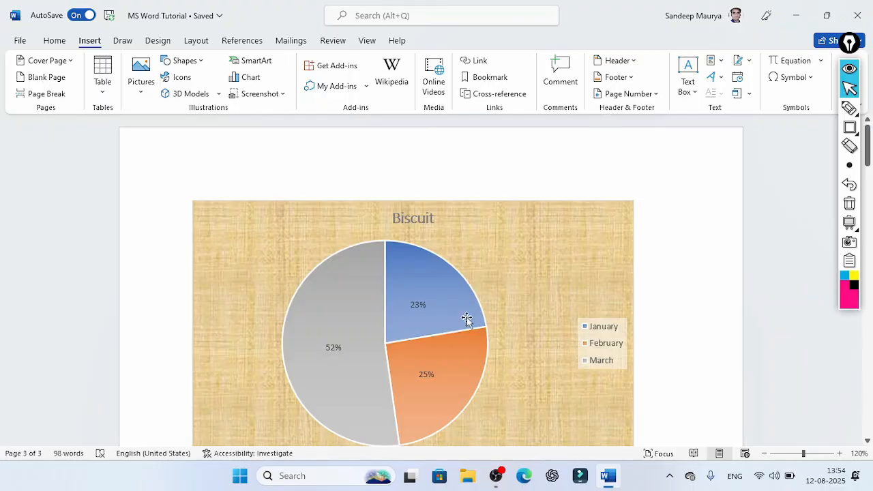
pyautogui.scroll(-1, 463, 321)
pyautogui.scroll(-3, 463, 320)
pyautogui.click(512, 210)
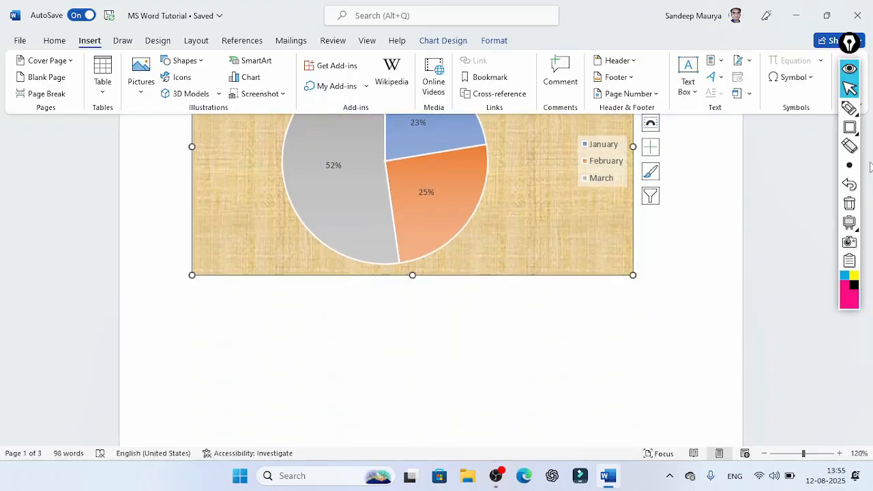
# Bookmark the selected Biscuit pie chart under the name PieChart
pyautogui.moveTo(868, 178)
pyautogui.mouseDown()
pyautogui.moveTo(871, 198)
pyautogui.moveTo(868, 180)
pyautogui.mouseUp()
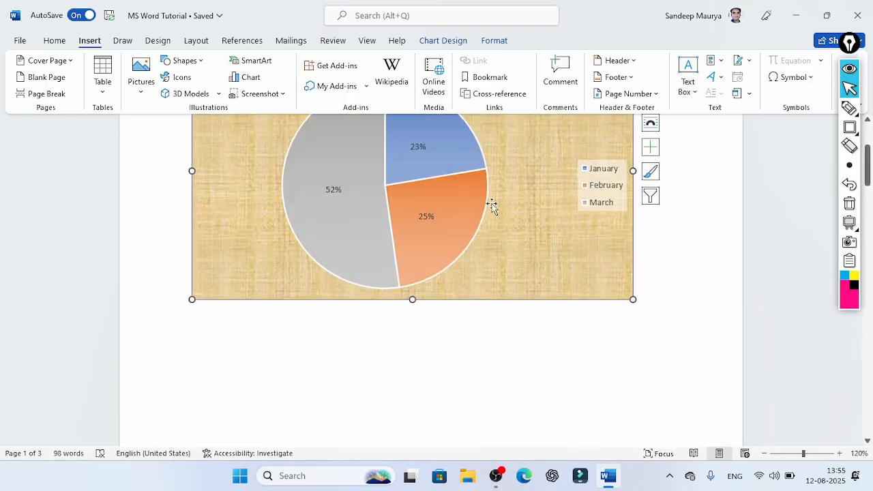
pyautogui.click(488, 77)
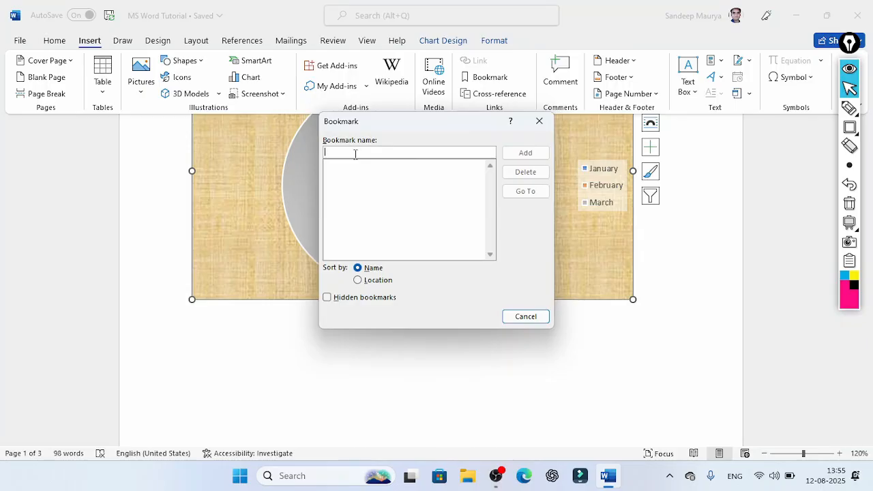
pyautogui.write('Pie C')
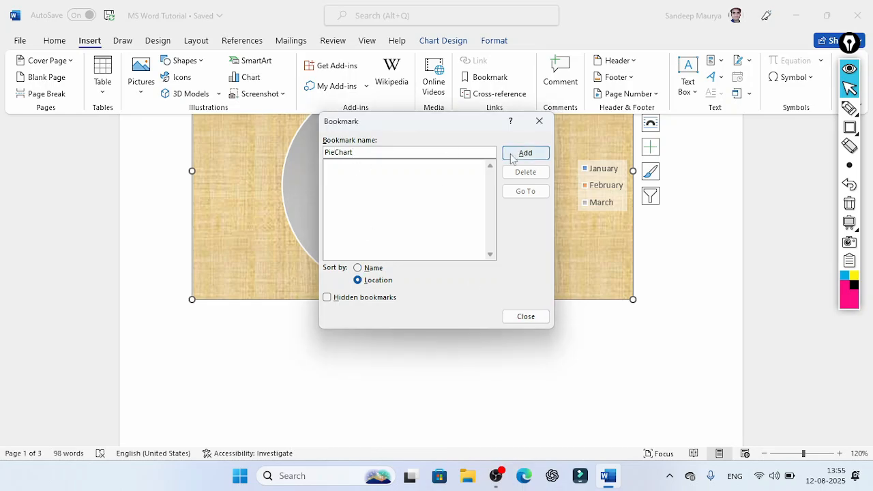
pyautogui.click(524, 157)
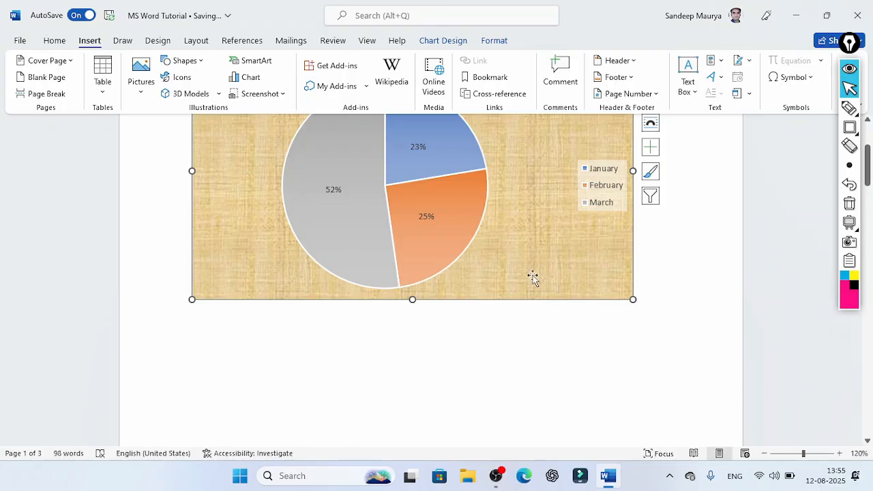
# Add a new line reading "Pie Chart" below the "YouTube Chanel Eduwala" link on page 3
pyautogui.scroll(-5, 415, 330)
pyautogui.scroll(-5, 426, 327)
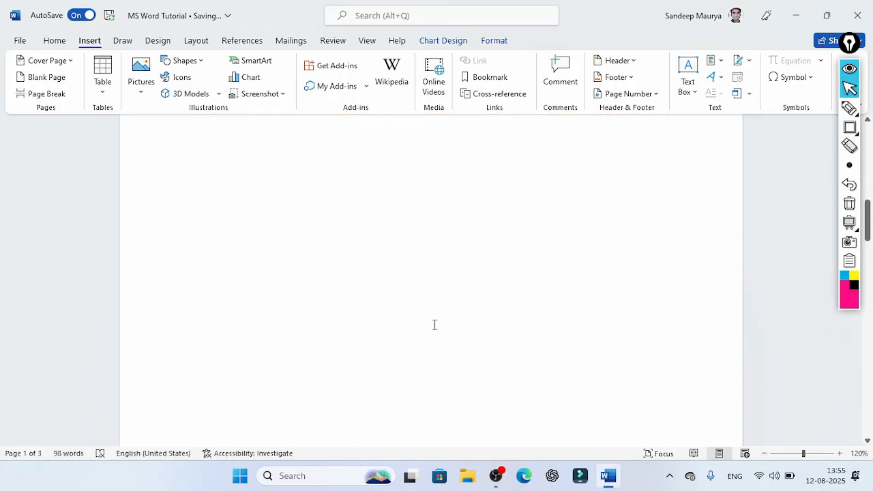
pyautogui.moveTo(869, 227); pyautogui.dragTo(869, 369)
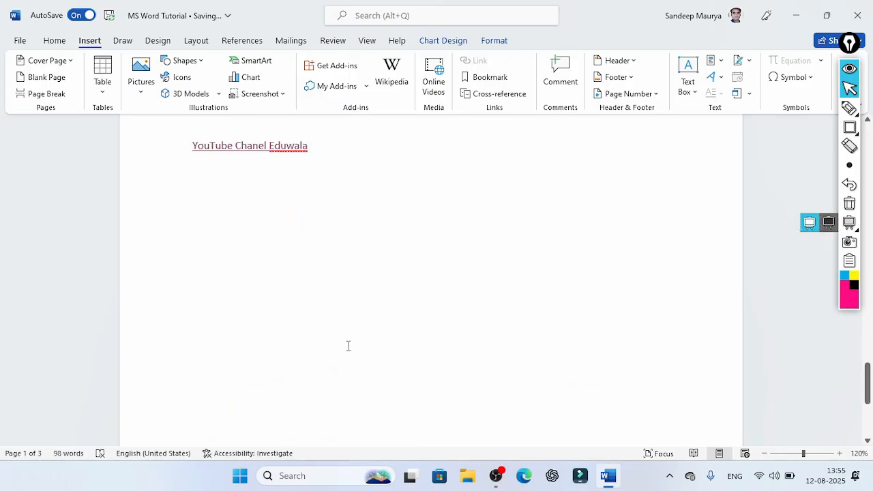
pyautogui.click(296, 325)
pyautogui.press('Return')
pyautogui.press('Return')
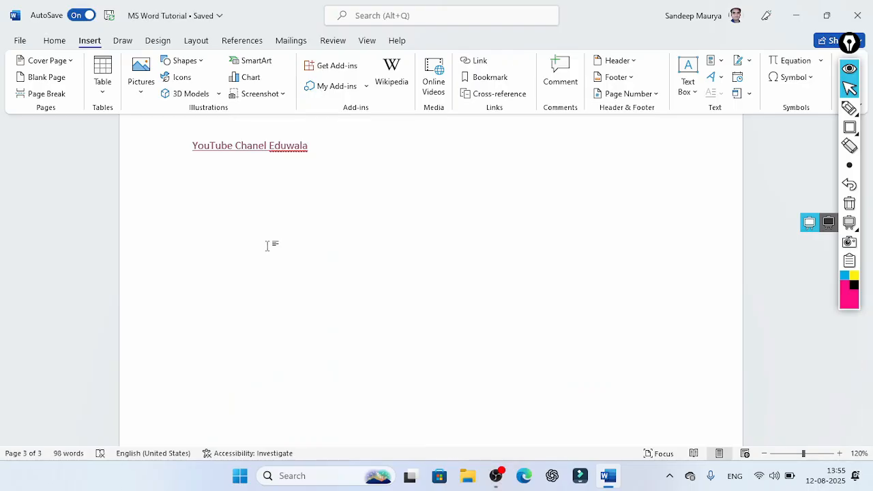
pyautogui.write('Pie Chart')
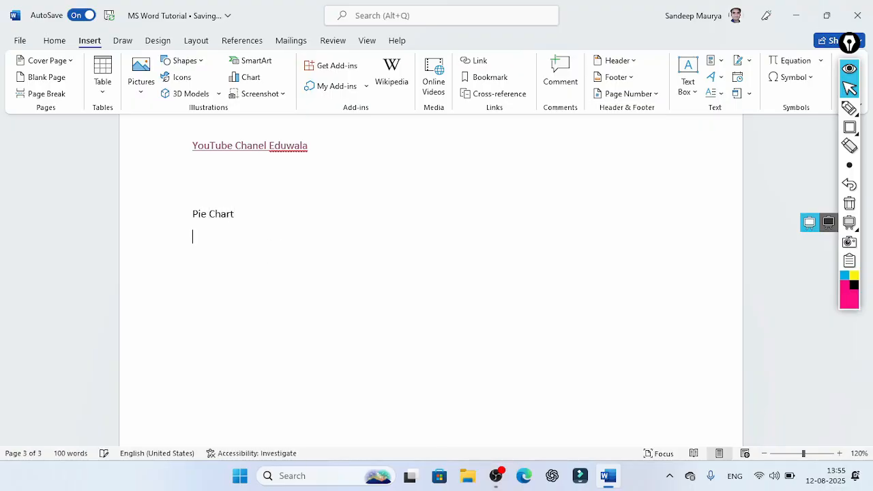
pyautogui.press('Return')
# Go to the PieChart bookmark to test it, and close the bookmark dialog
pyautogui.click(504, 85)
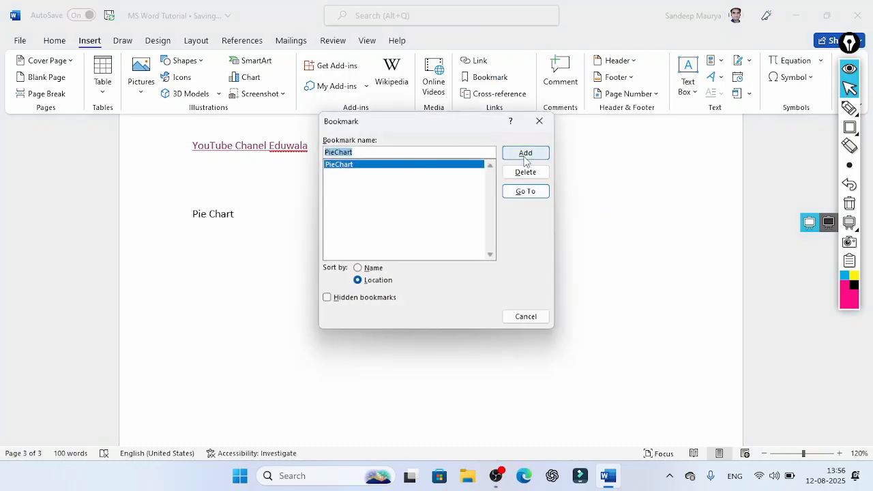
pyautogui.click(527, 191)
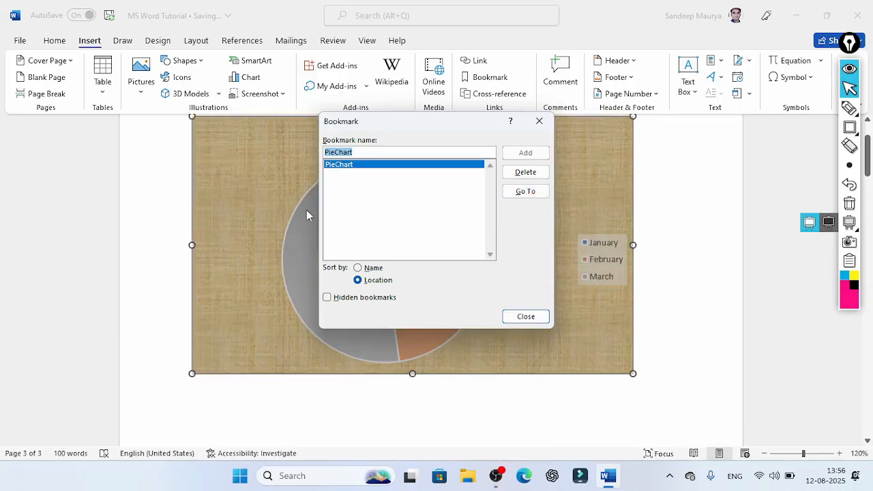
pyautogui.click(523, 316)
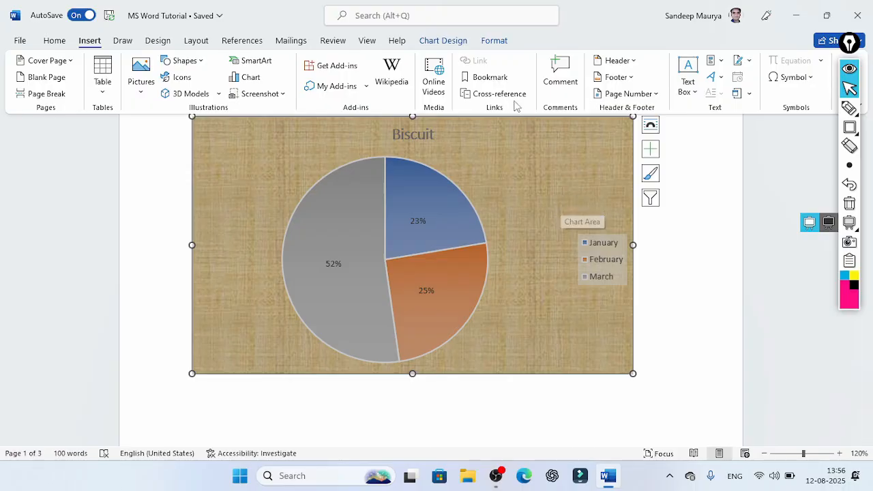
# Draw a rectangle annotation around the Cross-reference command in the Links group, and return to the normal pointer
pyautogui.click(849, 128)
pyautogui.click(810, 126)
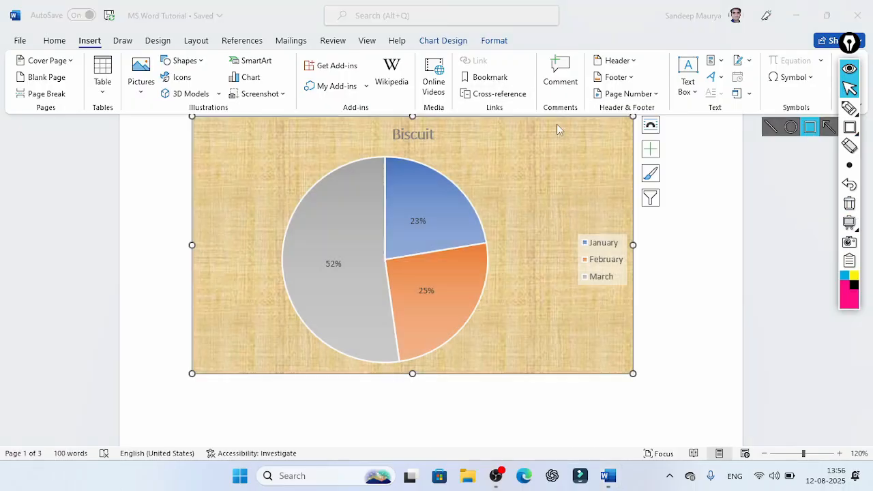
pyautogui.moveTo(458, 99); pyautogui.dragTo(534, 108)
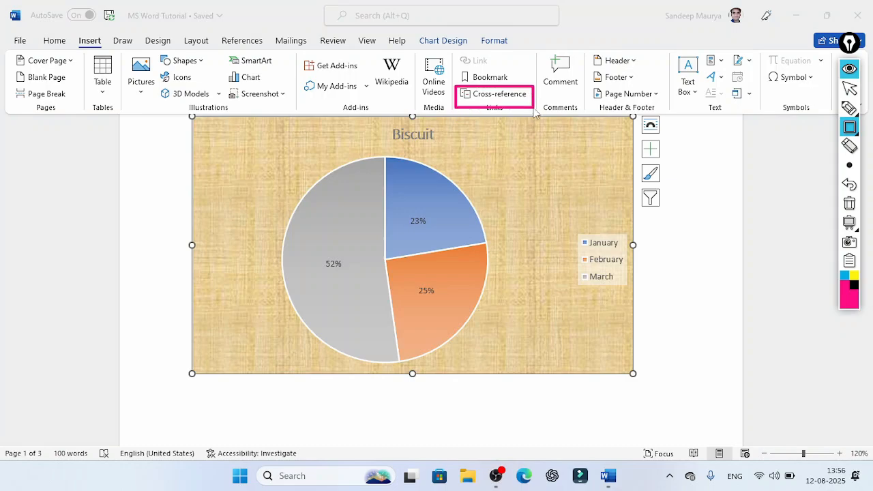
pyautogui.click(850, 88)
# Start a cross-reference on the empty line below "Pie Chart" on page 3, with Bookmark as the reference type
pyautogui.scroll(-10, 477, 264)
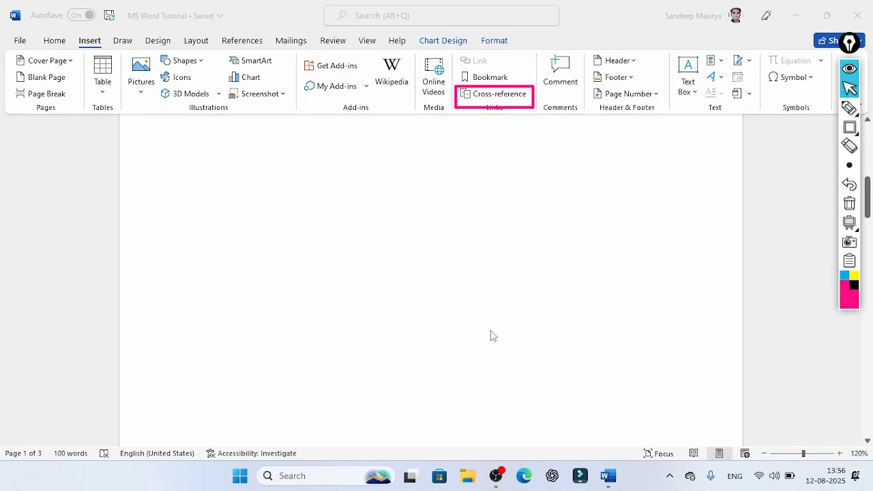
pyautogui.moveTo(869, 231); pyautogui.dragTo(868, 395)
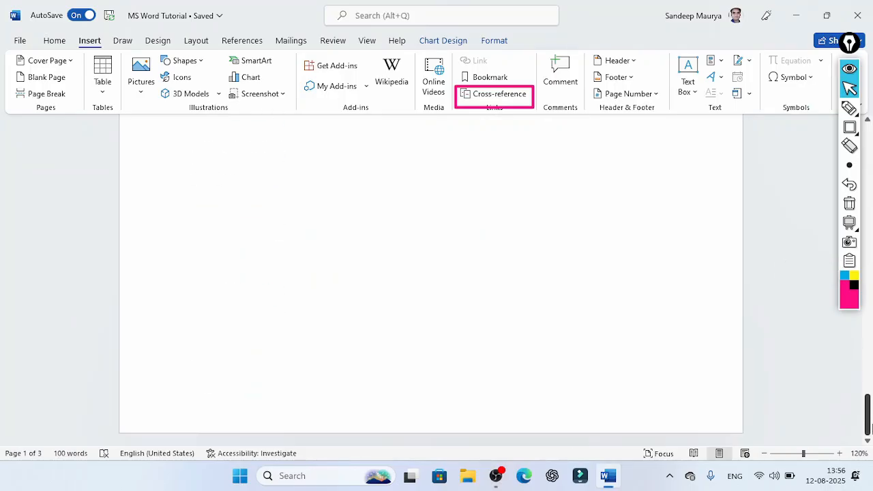
pyautogui.scroll(5, 332, 247)
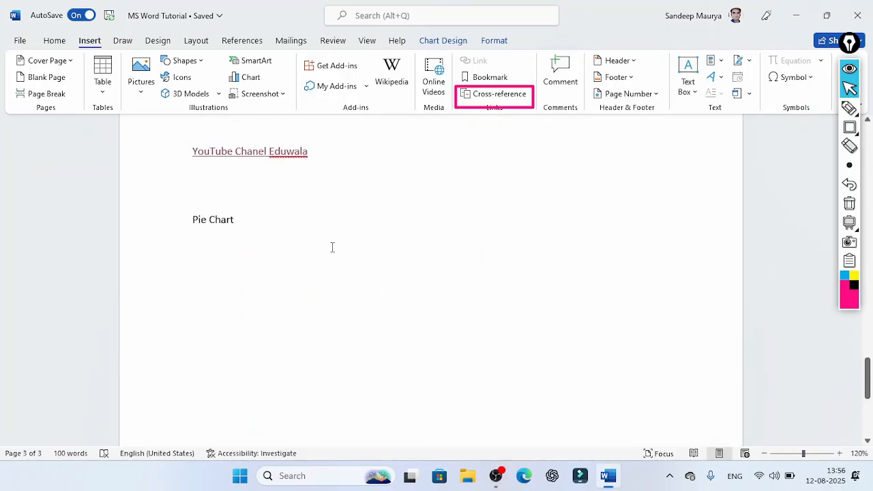
pyautogui.click(266, 272)
pyautogui.press('Return')
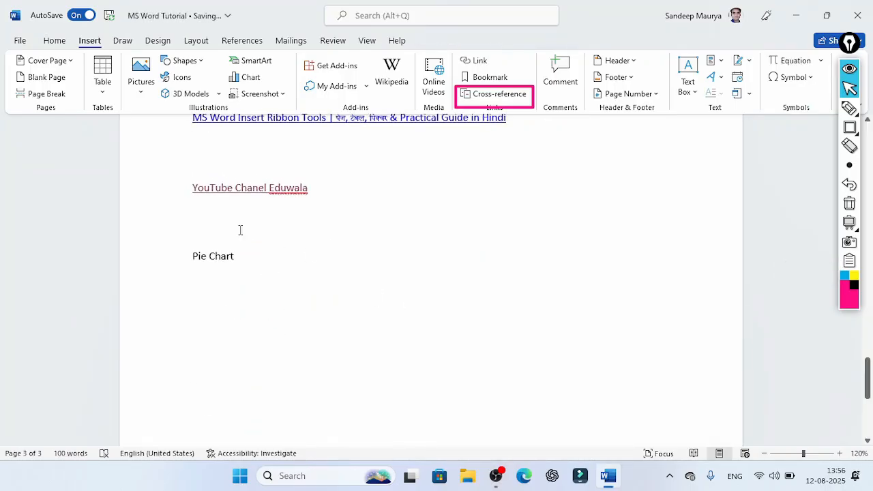
pyautogui.click(499, 101)
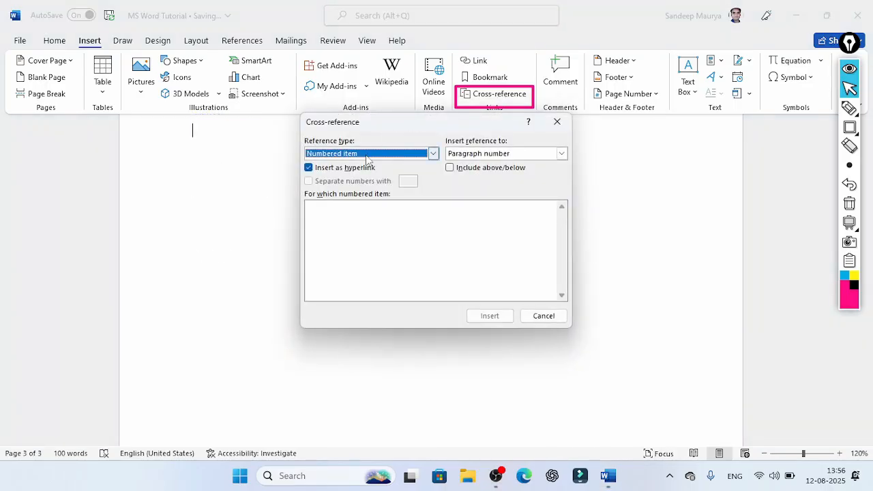
pyautogui.moveTo(364, 125); pyautogui.dragTo(479, 133)
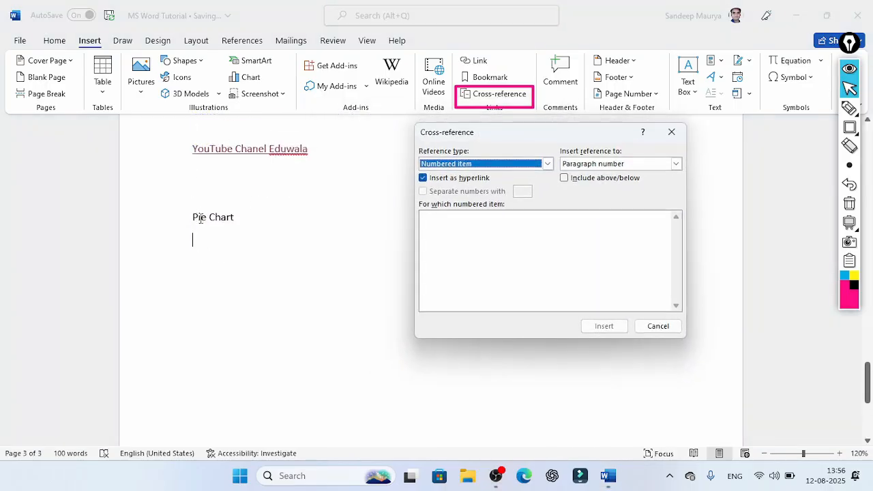
pyautogui.click(505, 169)
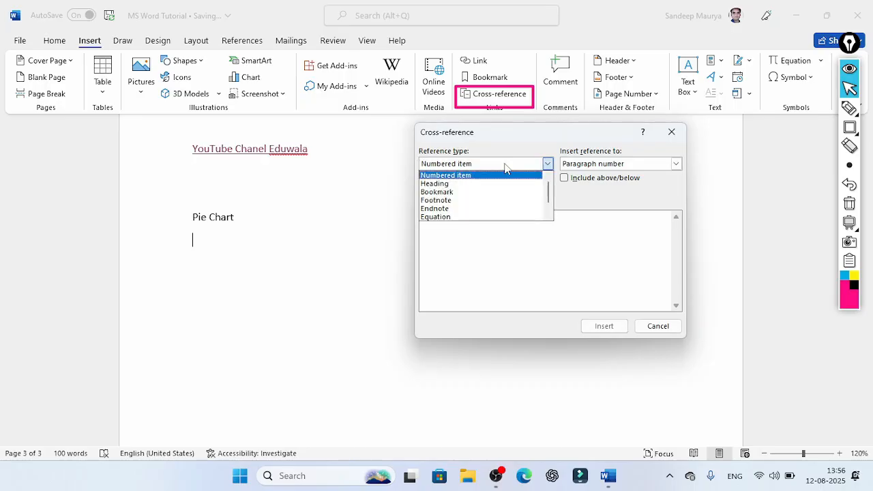
pyautogui.click(436, 192)
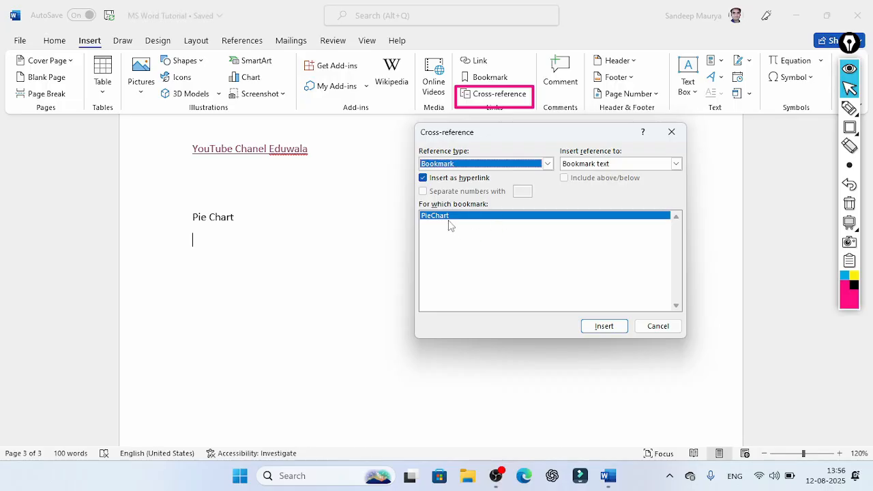
# Draw rectangle annotations around the PieChart entry and the "Insert reference to" setting, and return to the normal pointer
pyautogui.click(849, 129)
pyautogui.moveTo(409, 205)
pyautogui.mouseDown()
pyautogui.moveTo(417, 218)
pyautogui.moveTo(493, 250)
pyautogui.mouseUp()
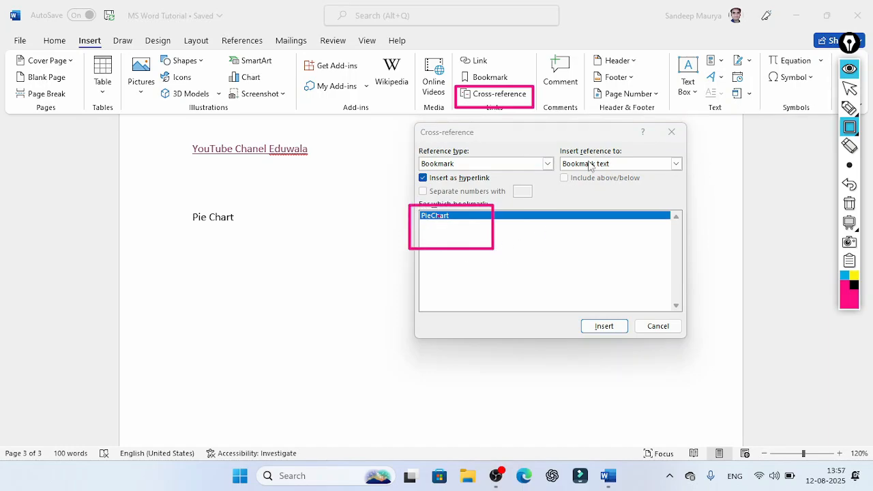
pyautogui.moveTo(556, 145)
pyautogui.mouseDown()
pyautogui.moveTo(571, 178)
pyautogui.moveTo(685, 180)
pyautogui.mouseUp()
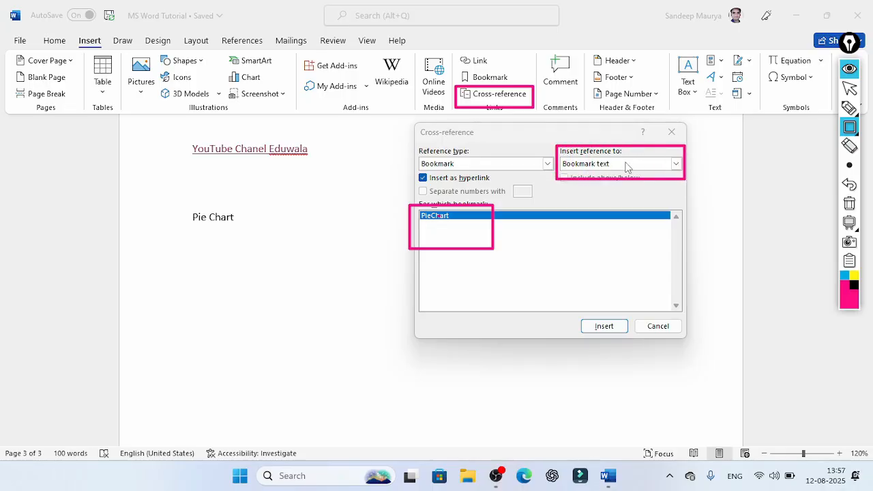
pyautogui.click(849, 89)
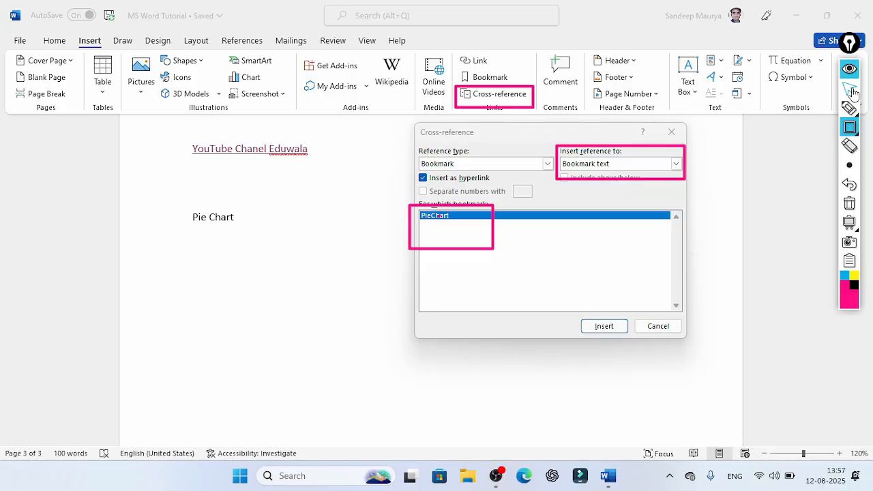
# Insert the PieChart cross-reference as Bookmark text, close the dialog, and review the result below the "Pie Chart" line
pyautogui.click(639, 167)
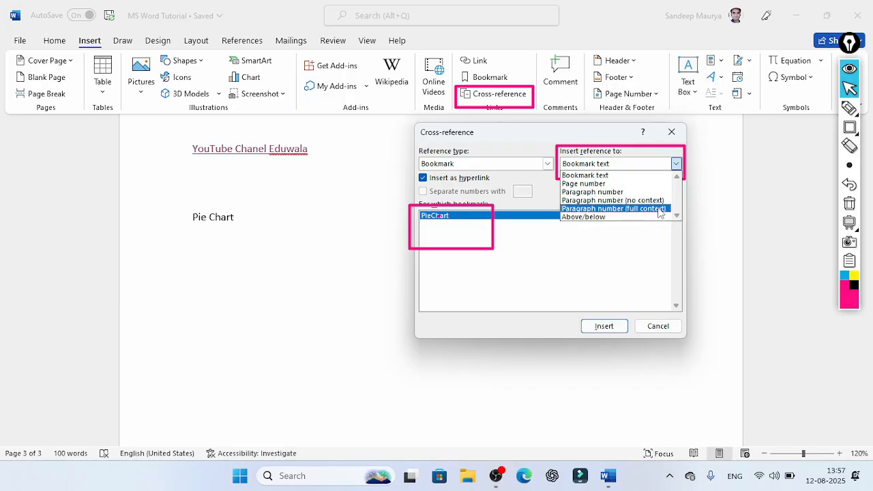
pyautogui.click(605, 175)
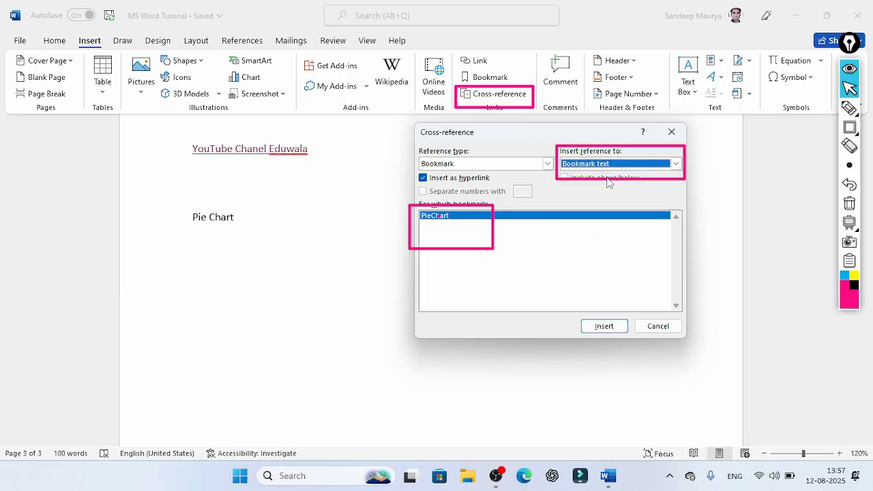
pyautogui.click(603, 326)
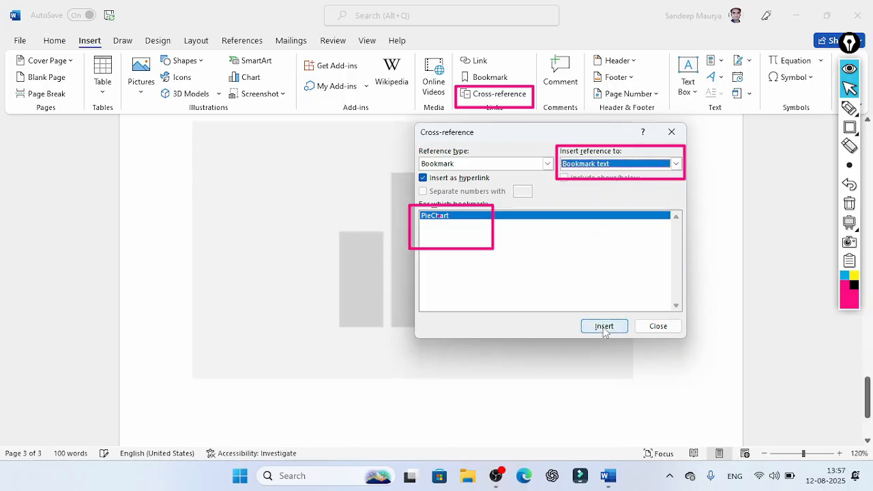
pyautogui.click(658, 326)
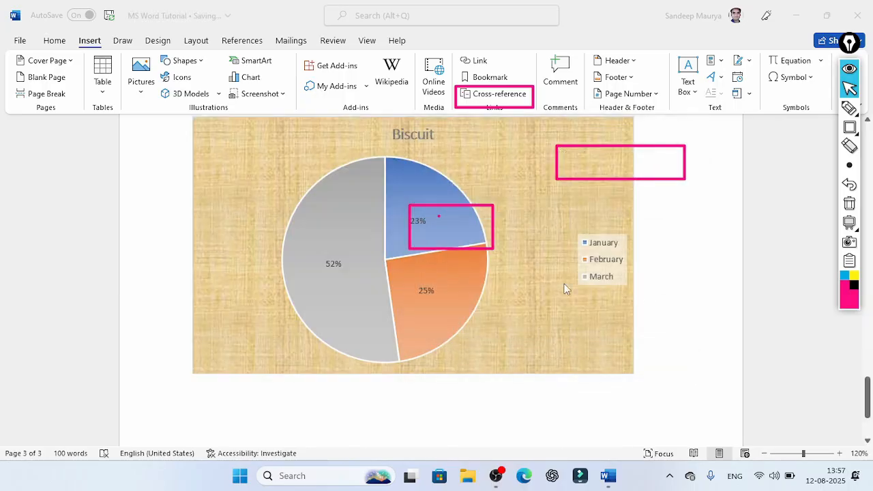
pyautogui.scroll(5, 485, 287)
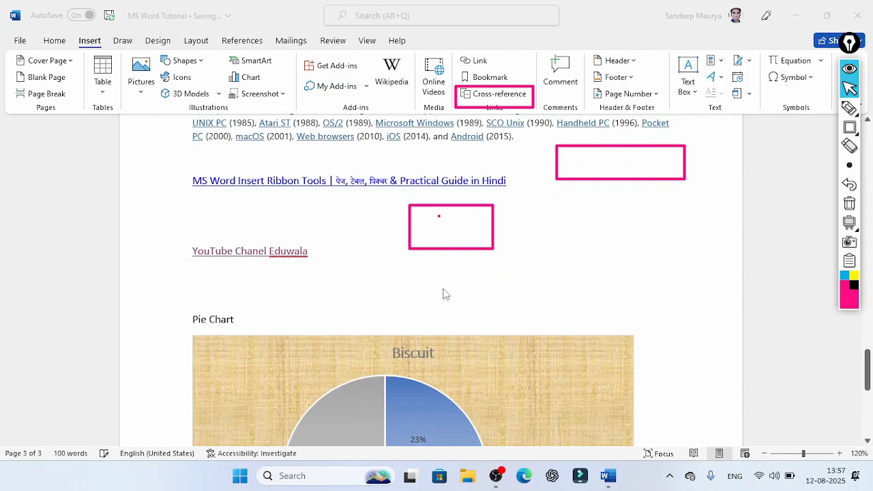
pyautogui.scroll(-2, 478, 313)
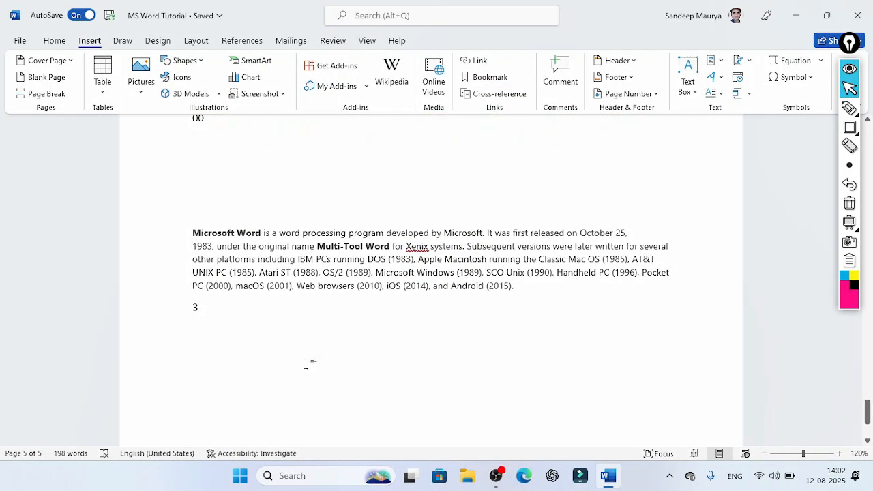
# Add the comment "Under Revision" to the whole Microsoft Word paragraph on page 5
pyautogui.click(519, 287)
pyautogui.hotkey('shift', 'Home')
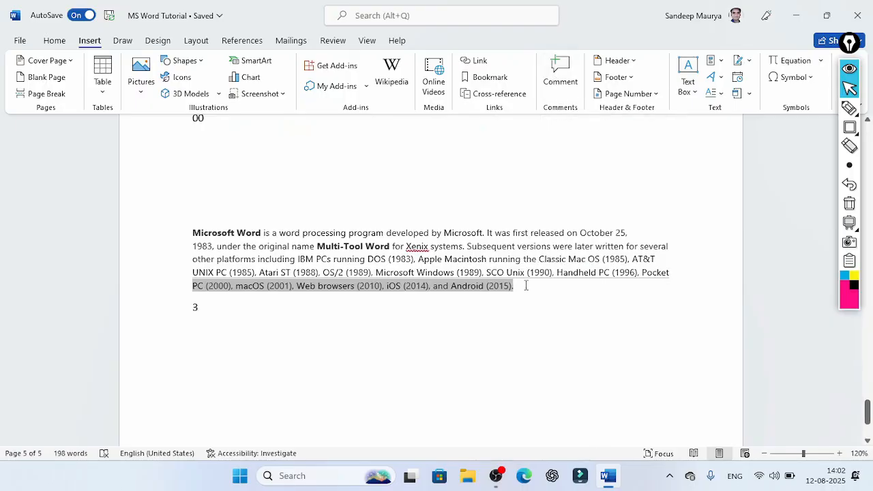
pyautogui.moveTo(522, 288); pyautogui.dragTo(189, 236)
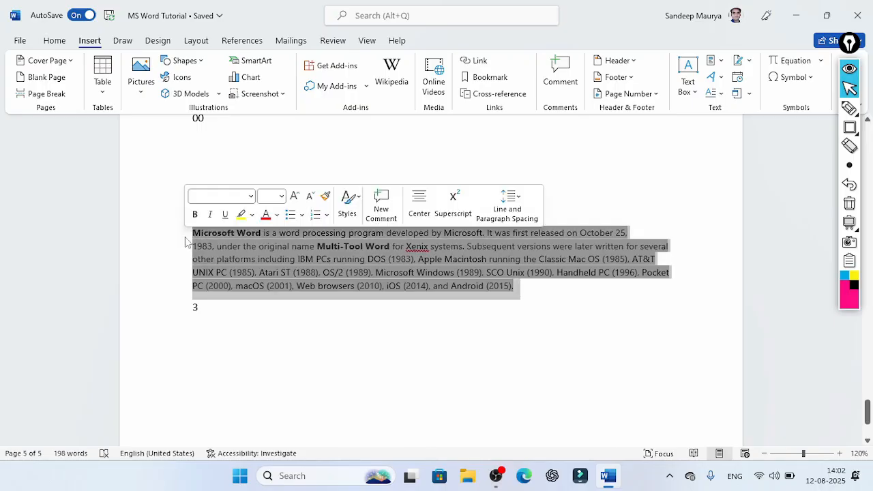
pyautogui.click(560, 75)
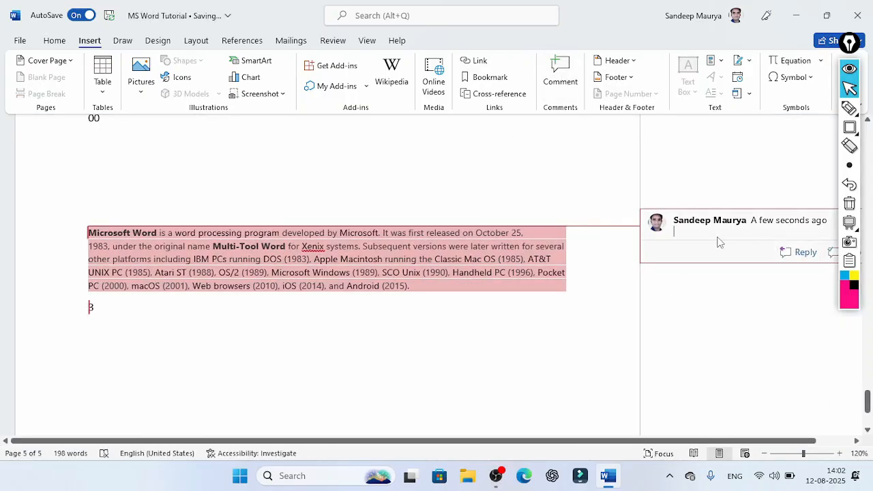
pyautogui.write('Under Revision')
pyautogui.click(569, 338)
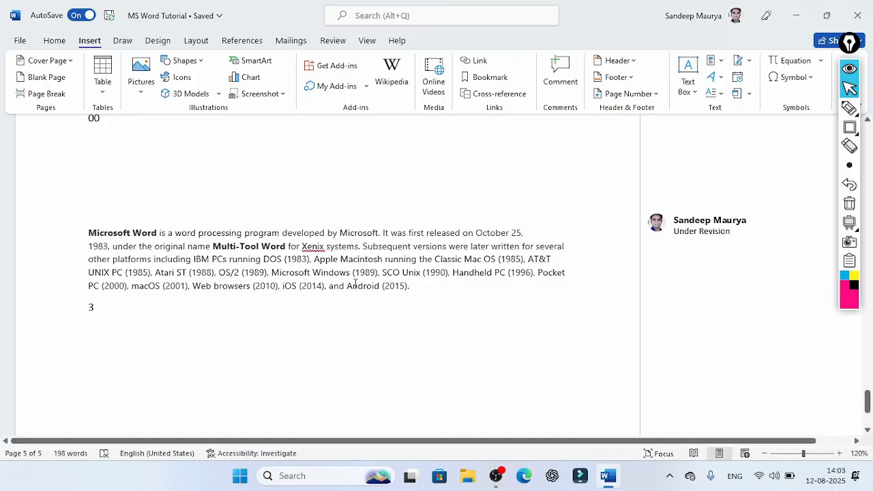
pyautogui.moveTo(706, 258)
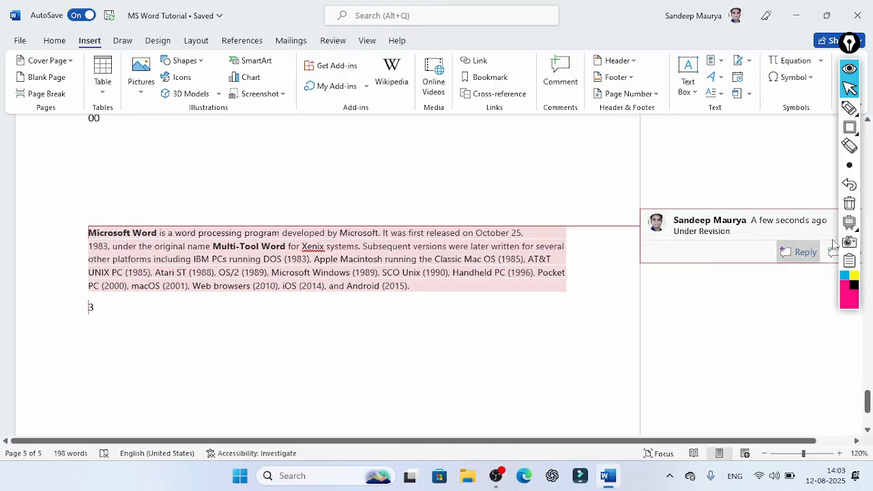
# Hide the annotation tools and review the "Under Revision" comment attached to the Microsoft Word paragraph on page 5
pyautogui.click(848, 90)
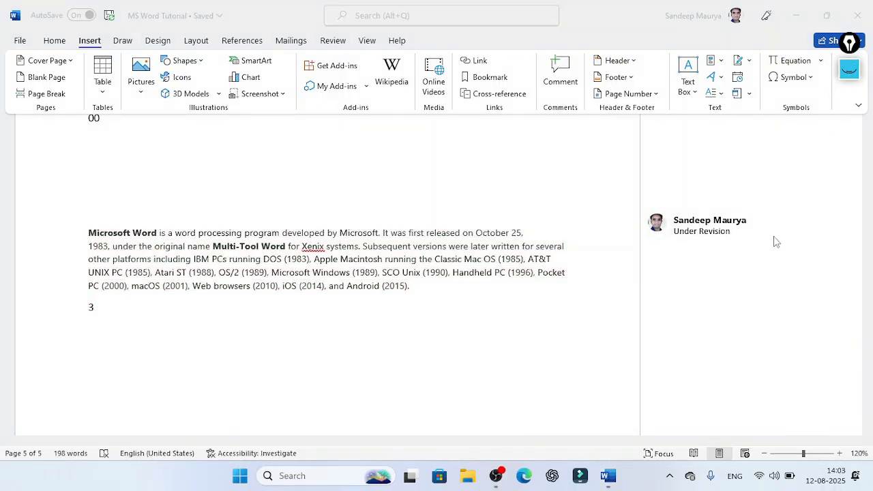
pyautogui.click(748, 230)
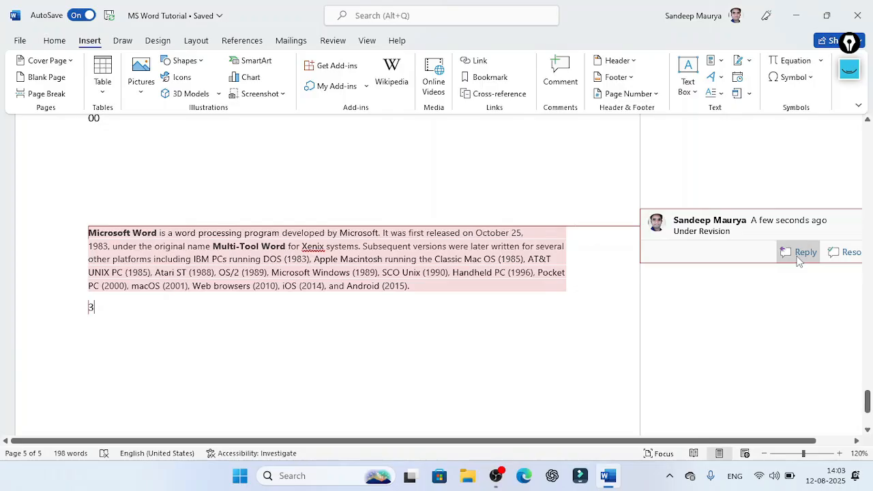
pyautogui.scroll(4, 395, 187)
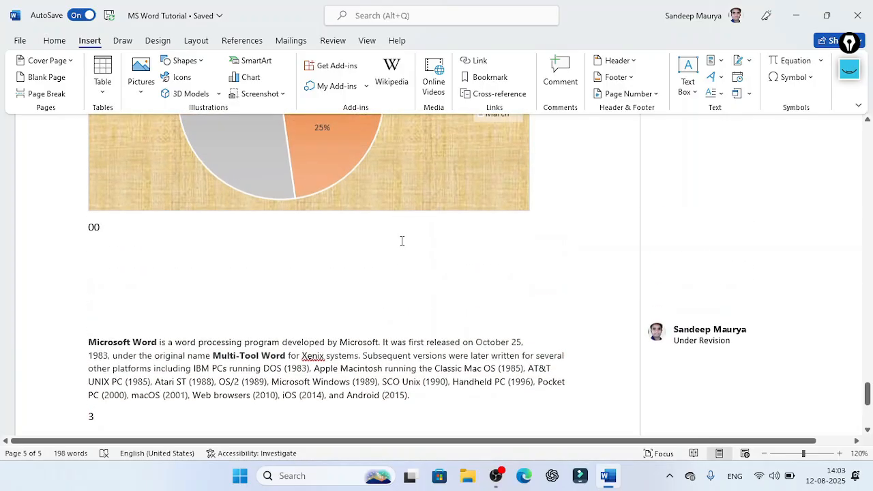
pyautogui.scroll(-3, 355, 284)
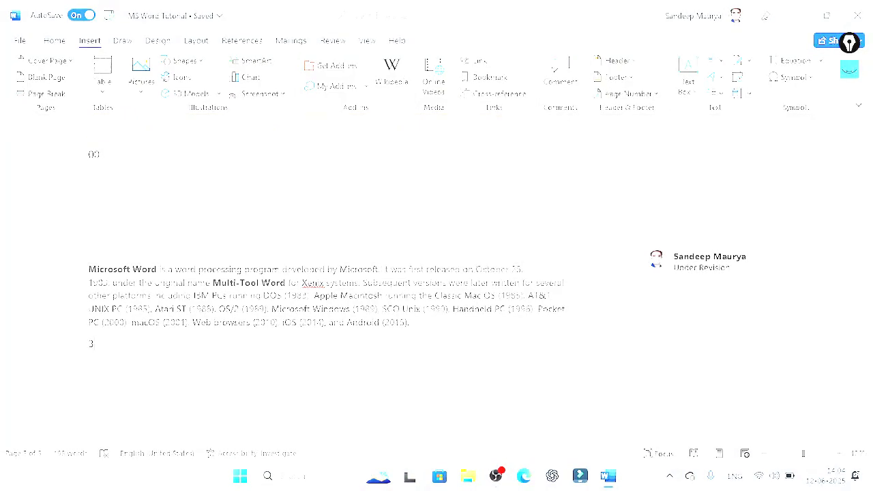
# Insert a Banded header, replace its document title with "INTRODUCTION TO MS WORD", and leave header editing
pyautogui.click(630, 64)
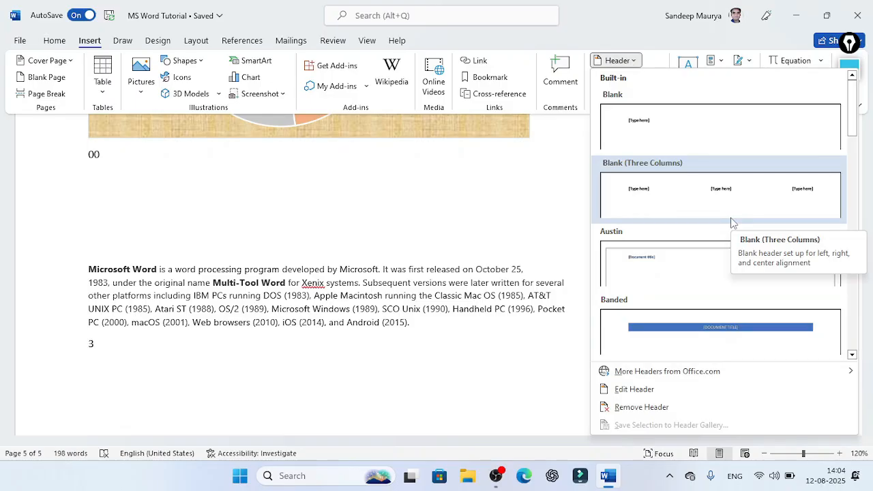
pyautogui.click(724, 313)
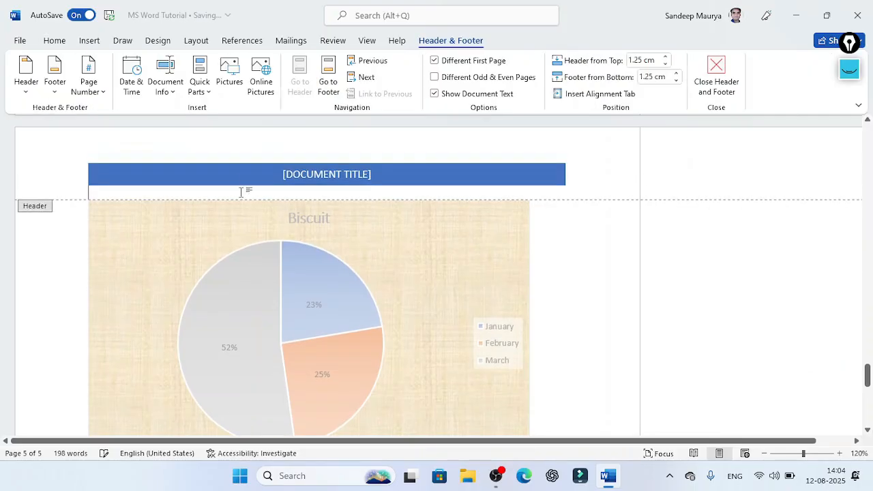
pyautogui.click(312, 175)
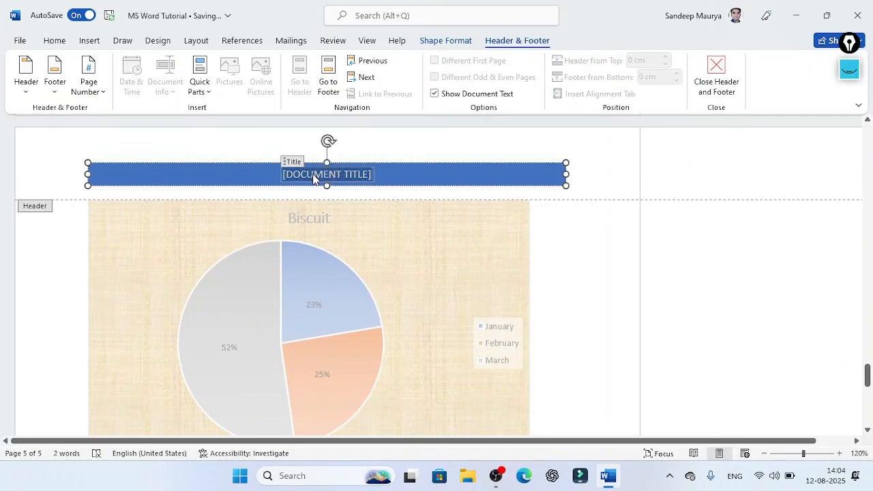
pyautogui.write('INTRO')
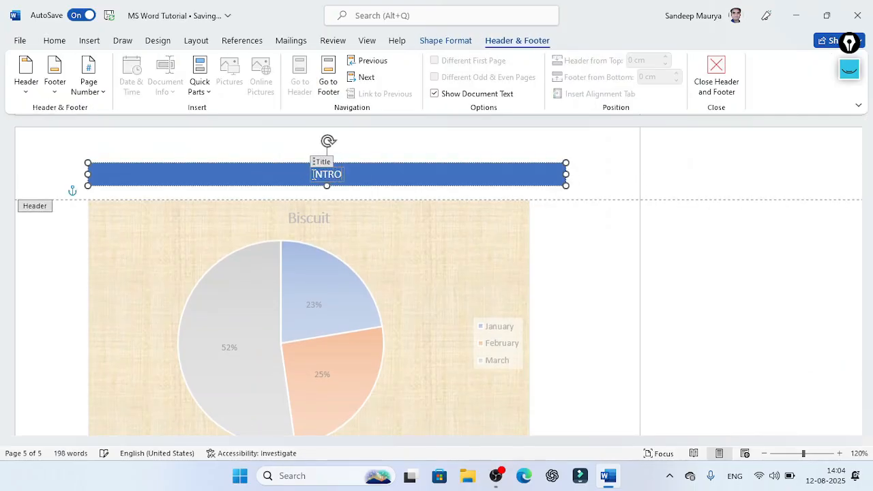
pyautogui.write('DUCTI')
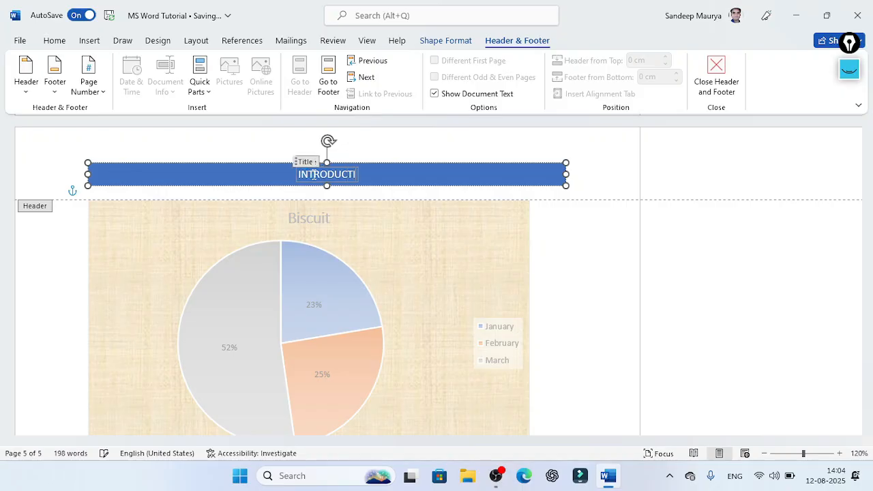
pyautogui.write('ON TO M')
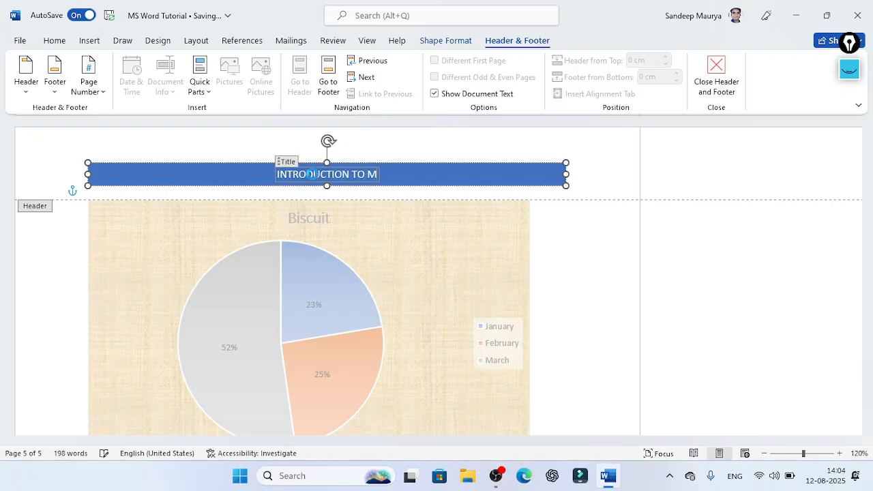
pyautogui.write('S WORD')
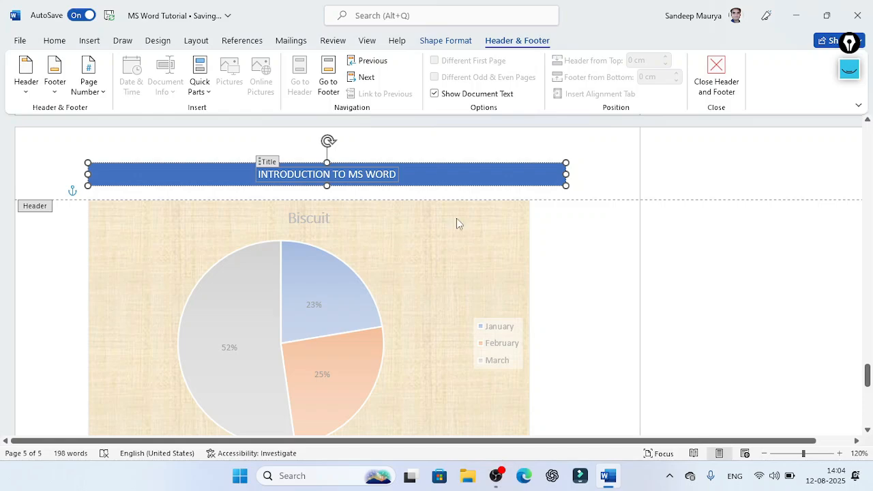
pyautogui.click(705, 77)
# Examine how the Banded title header appears on the different pages of the document
pyautogui.scroll(-6, 454, 292)
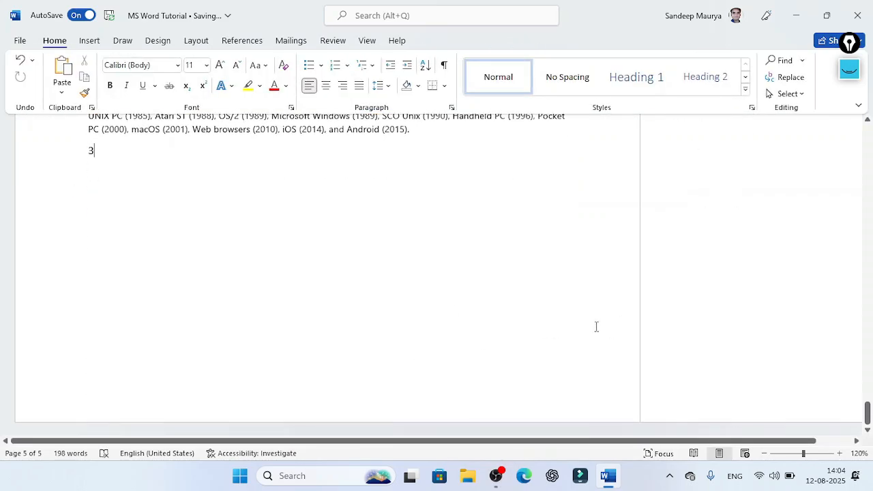
pyautogui.scroll(10, 596, 326)
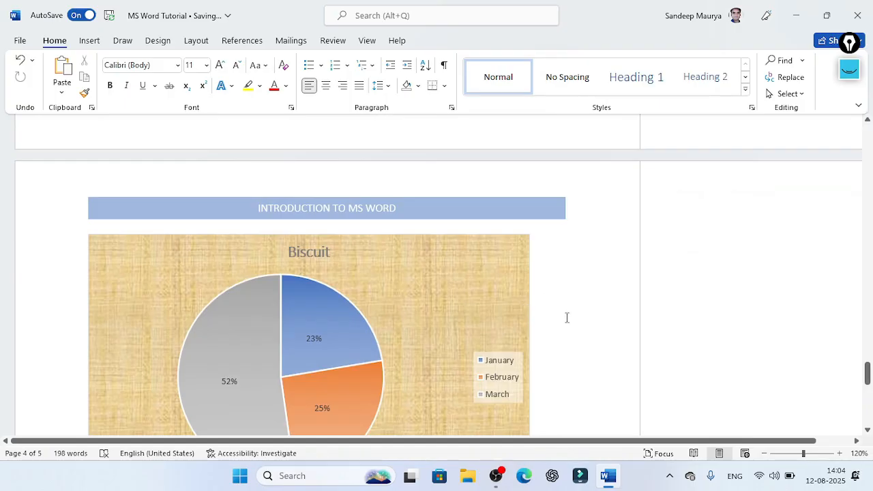
pyautogui.scroll(-4, 566, 314)
pyautogui.scroll(10, 566, 310)
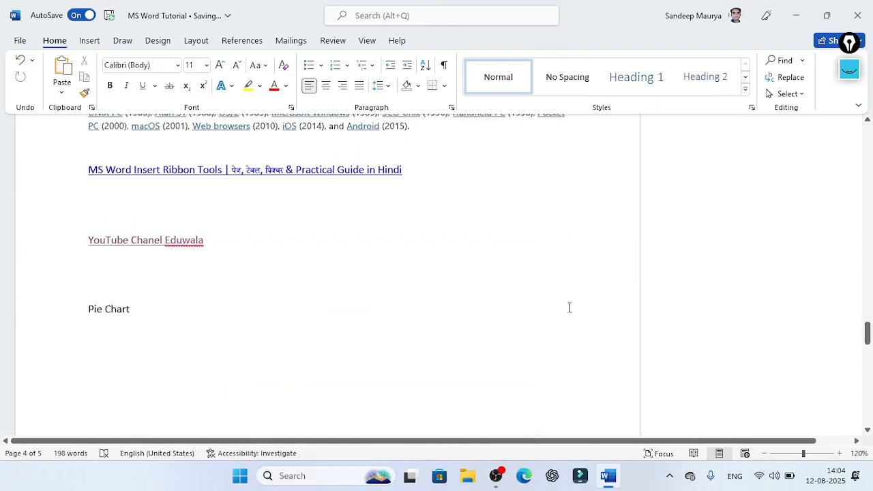
pyautogui.scroll(9, 569, 307)
pyautogui.scroll(-4, 569, 308)
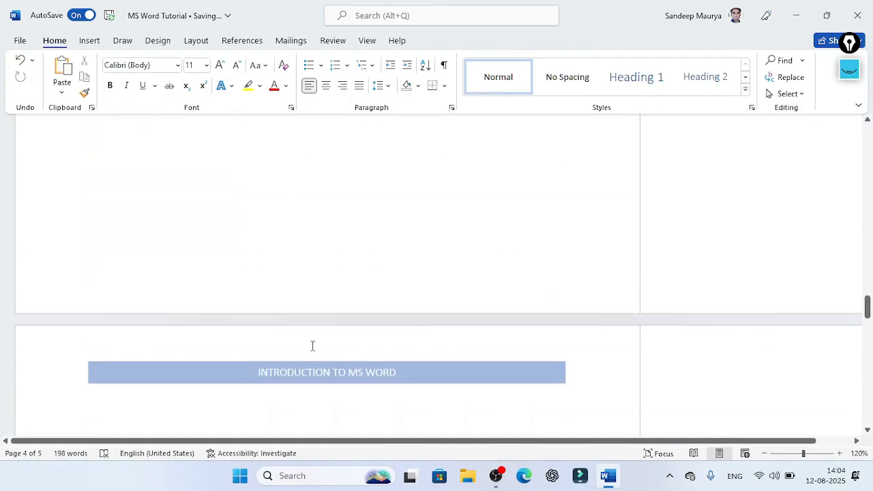
pyautogui.scroll(-2, 312, 345)
# Draw a rectangle annotation around the "INTRODUCTION TO MS WORD" header, return to the normal pointer, and check the earlier pages
pyautogui.click(849, 69)
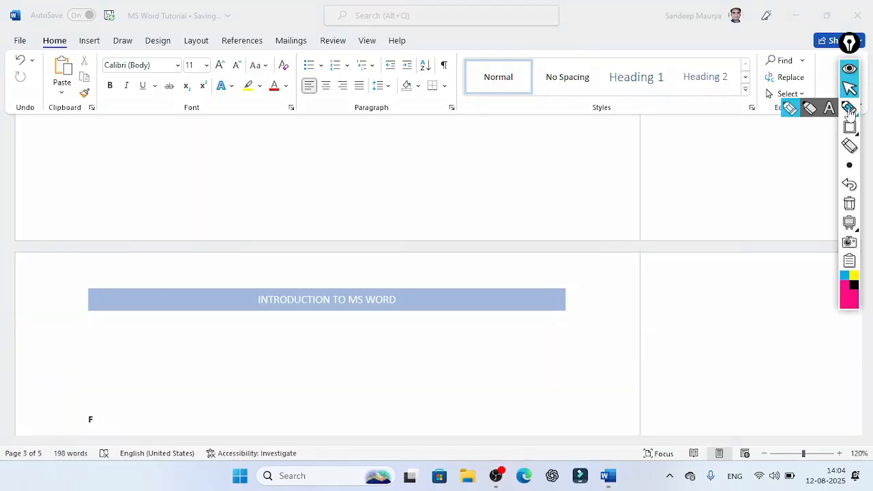
pyautogui.click(849, 127)
pyautogui.moveTo(54, 268)
pyautogui.mouseDown()
pyautogui.moveTo(373, 355)
pyautogui.moveTo(595, 348)
pyautogui.mouseUp()
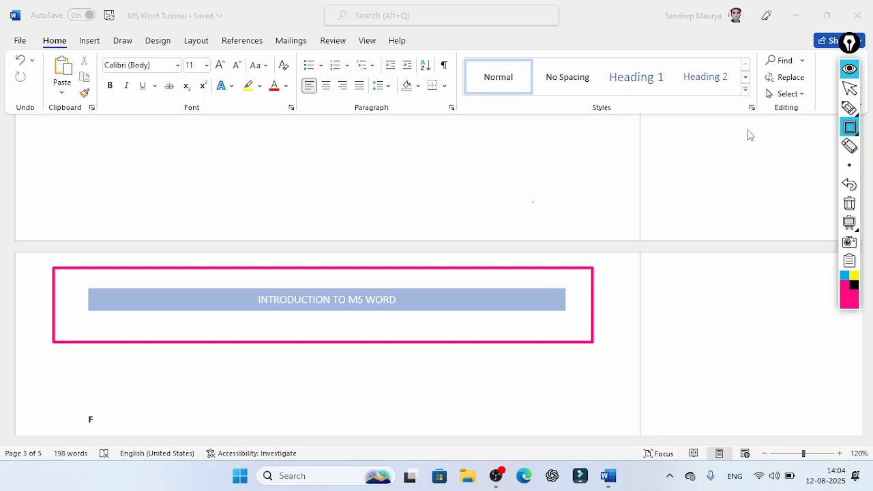
pyautogui.click(849, 89)
pyautogui.scroll(12, 563, 209)
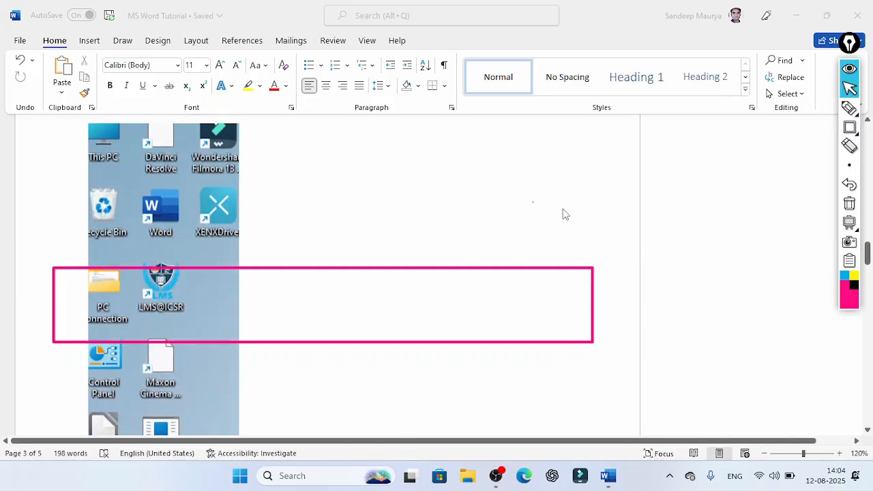
pyautogui.scroll(5, 536, 215)
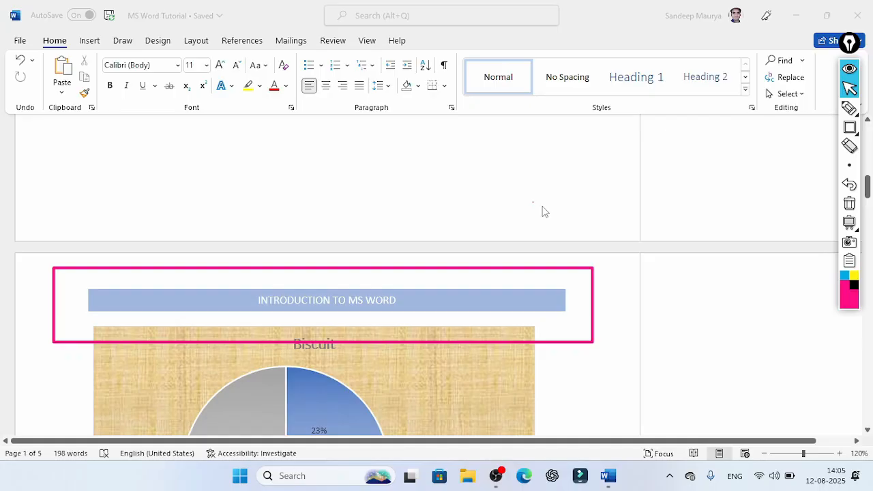
# Insert the built-in Blank footer with its "[Type here]" placeholder
pyautogui.click(100, 44)
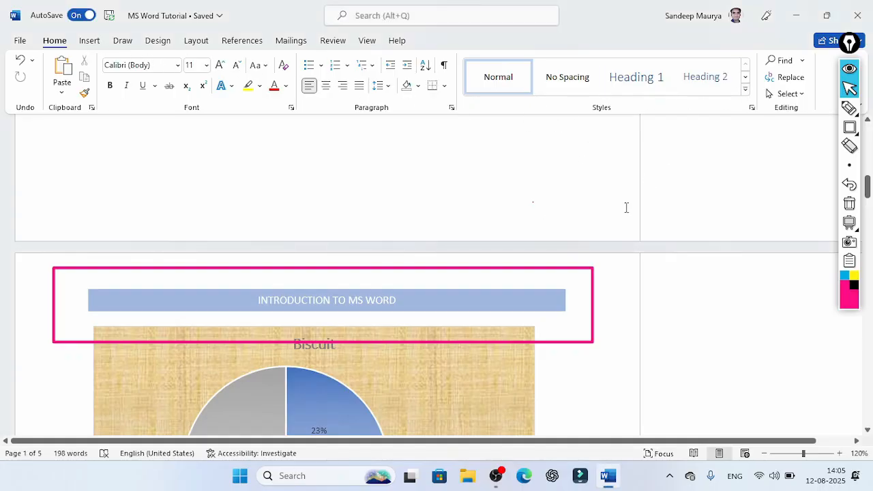
pyautogui.click(90, 42)
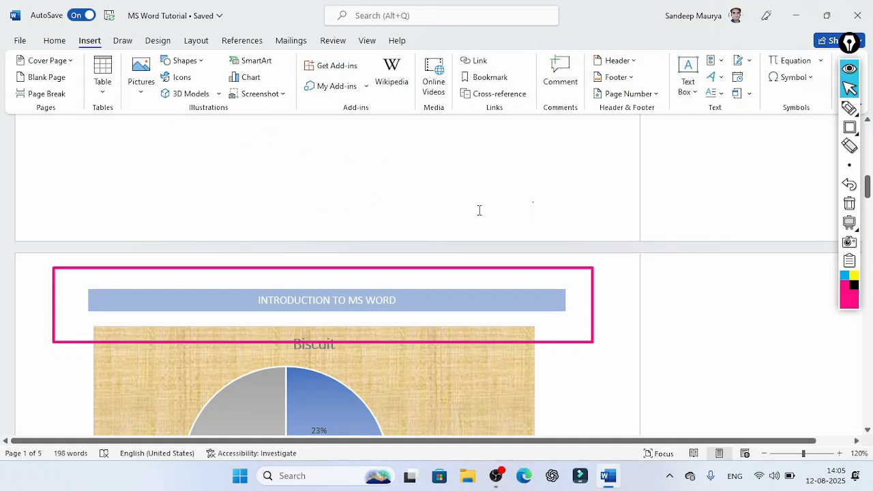
pyautogui.click(632, 78)
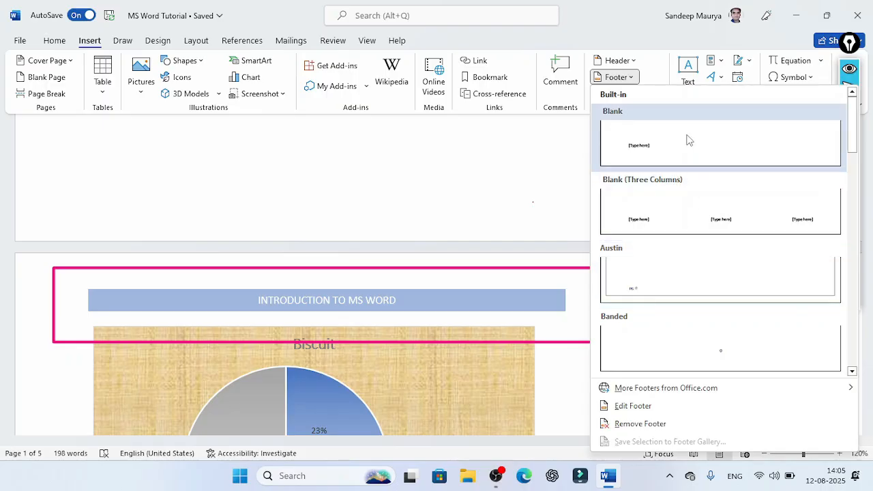
pyautogui.click(690, 158)
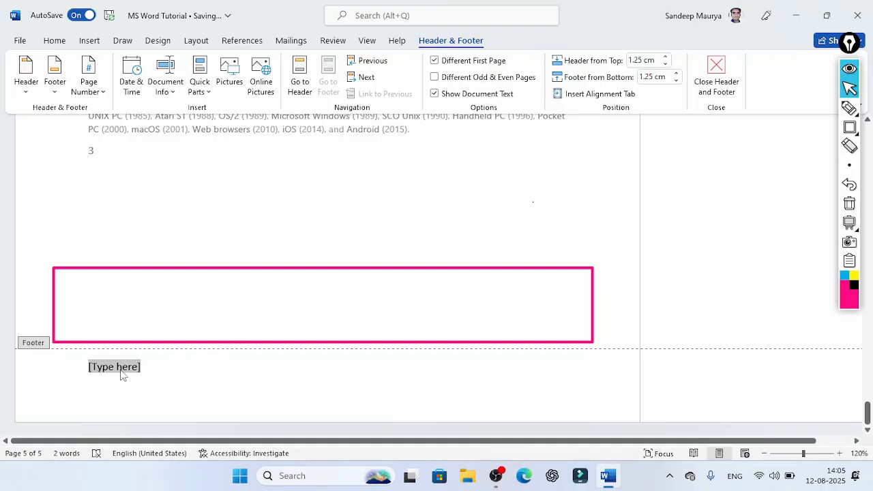
# Add an Accent Bar 1 page number at the top of the page, close header and footer editing, and review the pages
pyautogui.click(100, 96)
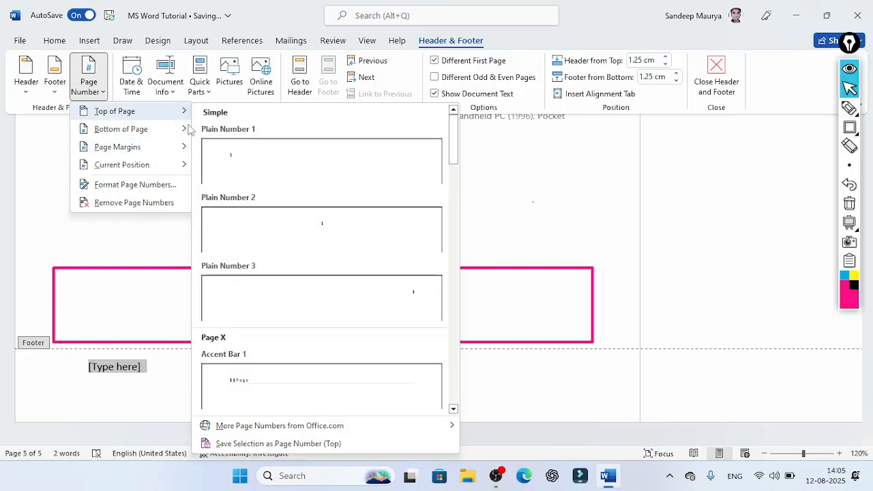
pyautogui.click(305, 387)
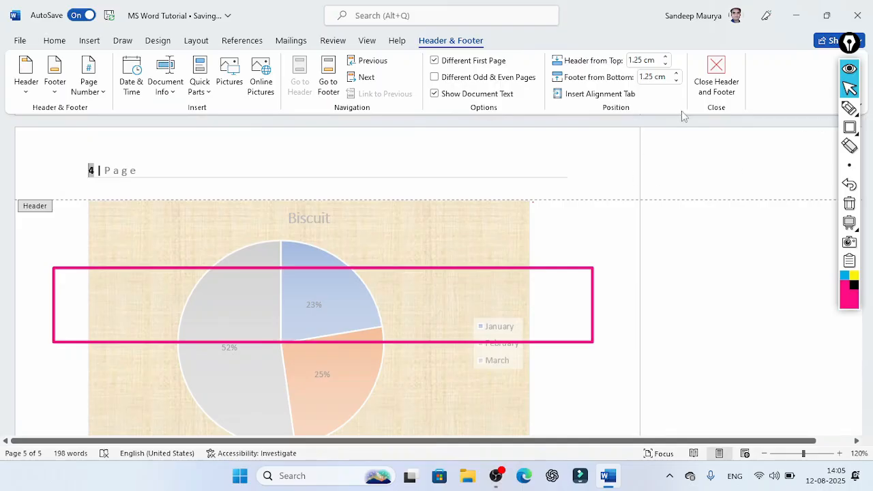
pyautogui.click(716, 75)
pyautogui.scroll(-5, 247, 395)
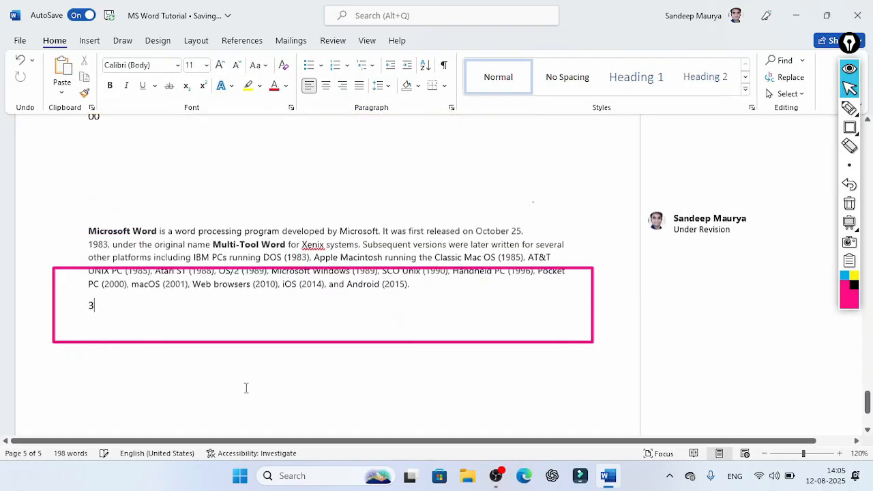
pyautogui.scroll(1, 284, 307)
pyautogui.scroll(10, 284, 307)
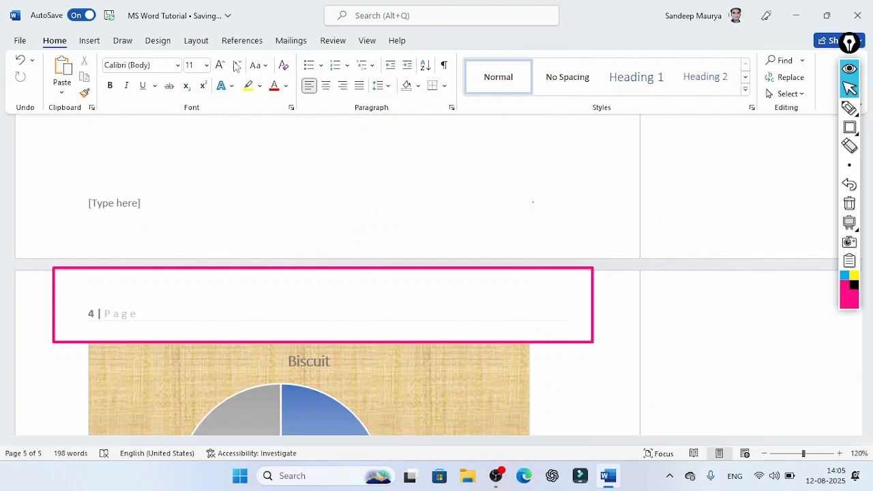
# Replace the document's footer with the built-in Austin footer
pyautogui.click(89, 41)
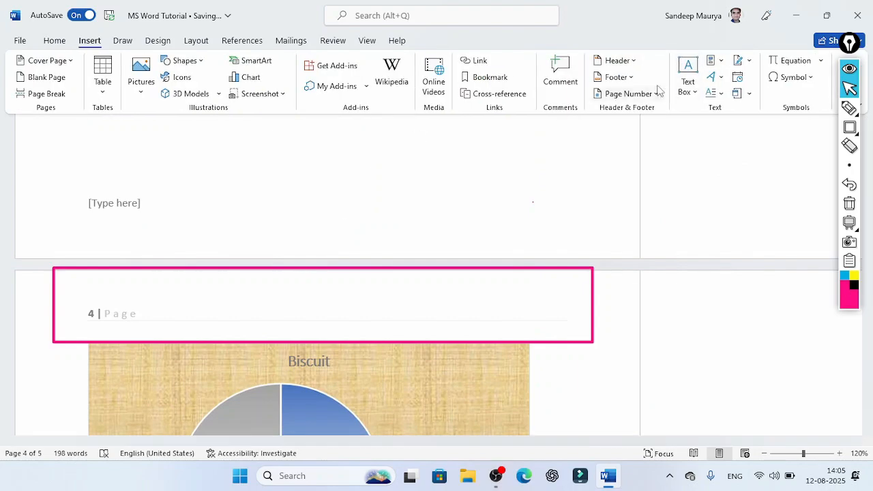
pyautogui.click(637, 80)
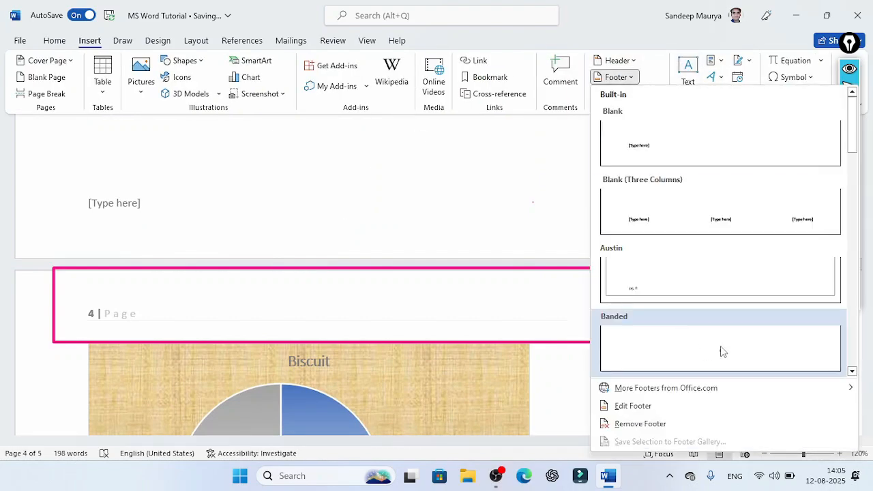
pyautogui.click(736, 291)
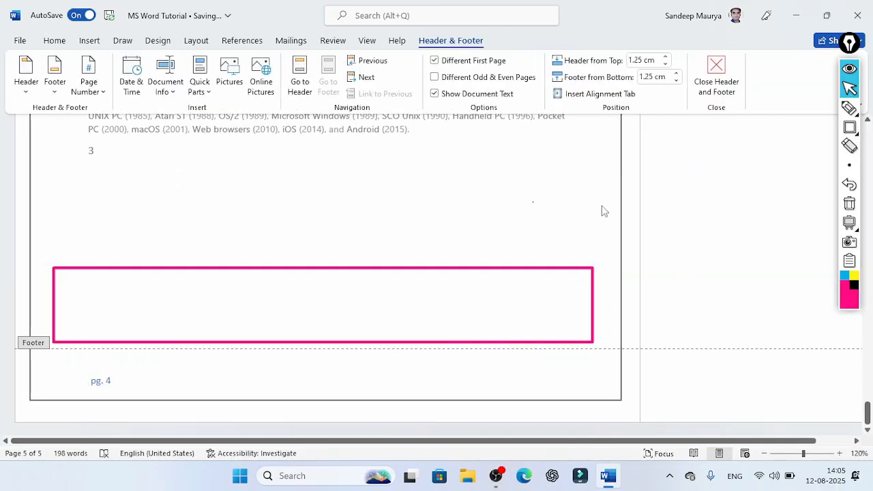
# Clear the old annotation, draw a rectangle around the footer page number, return to the normal pointer, and review the preceding page
pyautogui.click(849, 203)
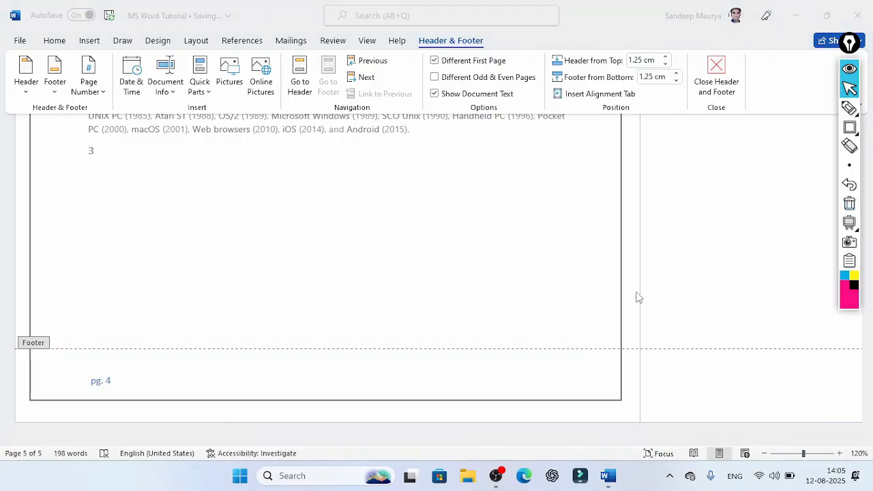
pyautogui.click(849, 127)
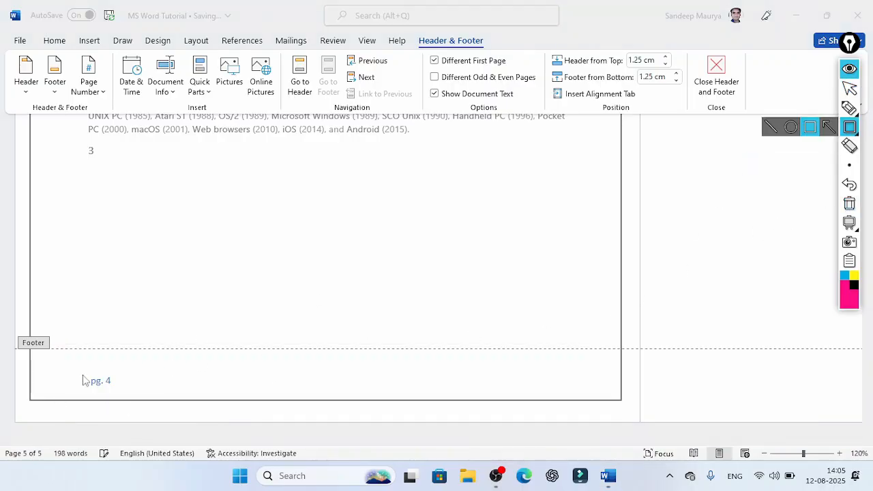
pyautogui.moveTo(82, 364); pyautogui.dragTo(140, 403)
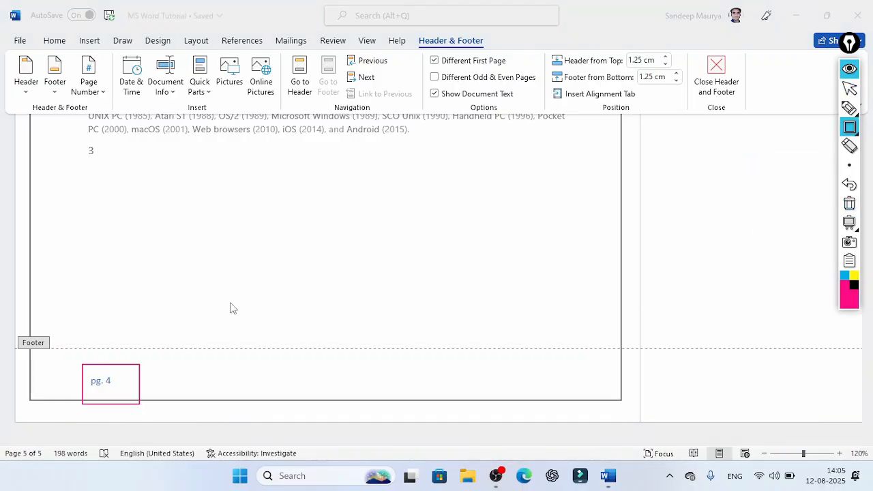
pyautogui.click(849, 89)
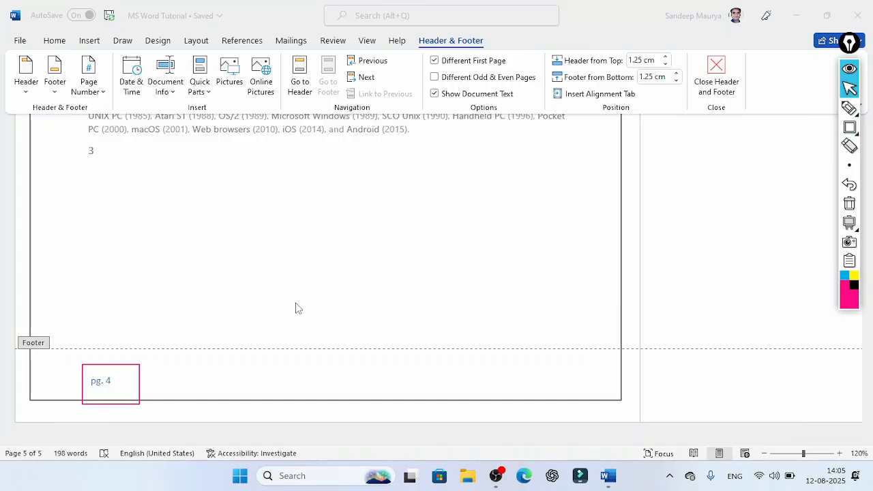
pyautogui.scroll(10, 296, 307)
pyautogui.scroll(5, 296, 306)
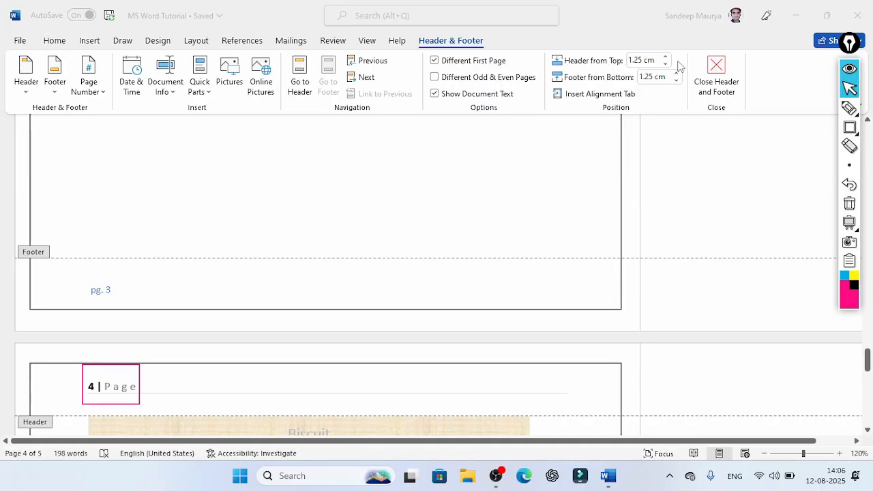
# Close header and footer editing and look at the gallery of built-in headers
pyautogui.click(722, 78)
pyautogui.click(721, 78)
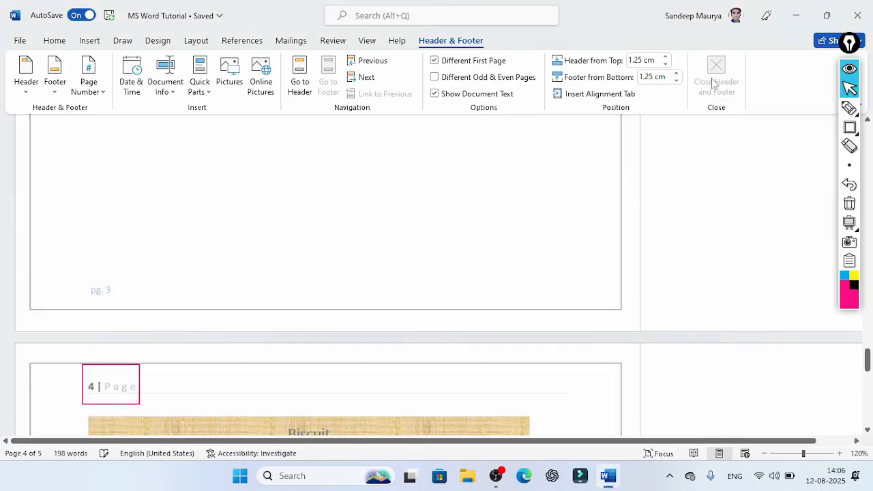
pyautogui.click(89, 41)
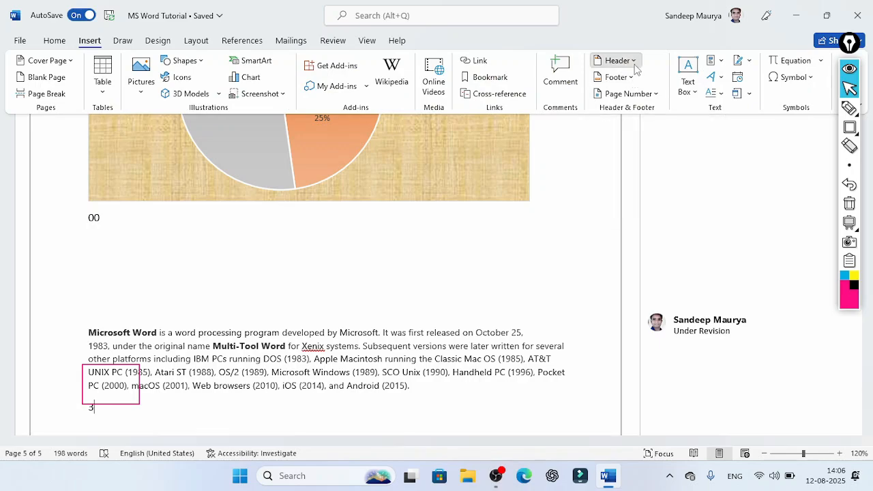
pyautogui.click(631, 61)
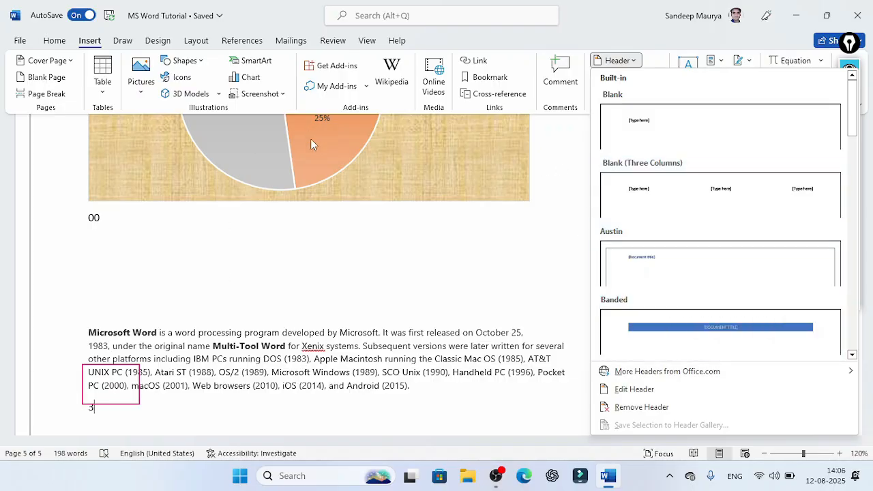
# Delete the "4 | Page" page number from the header above the Biscuit chart and close header and footer editing
pyautogui.scroll(5, 346, 178)
pyautogui.click(133, 204)
pyautogui.doubleClick(126, 205)
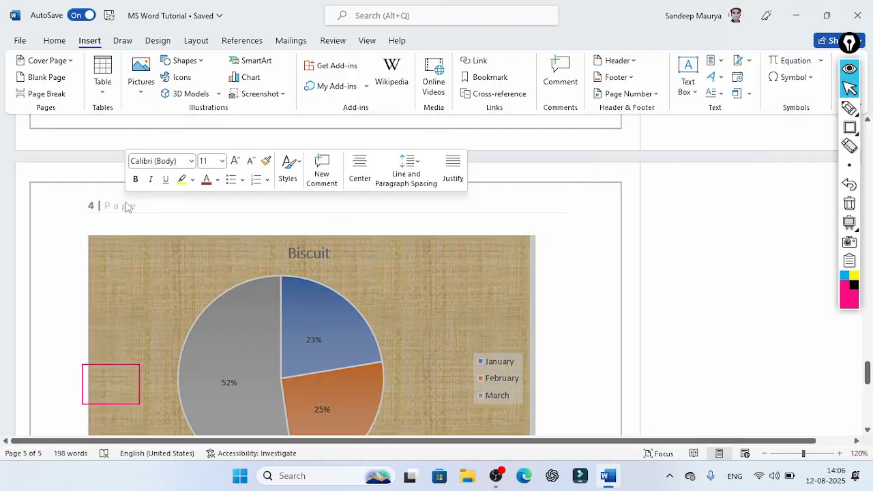
pyautogui.doubleClick(113, 204)
pyautogui.tripleClick(113, 205)
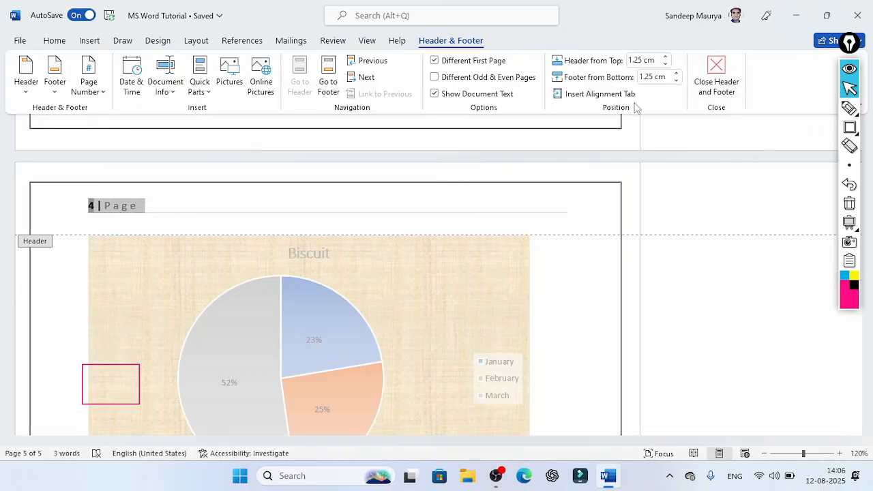
pyautogui.click(154, 205)
pyautogui.click(39, 204)
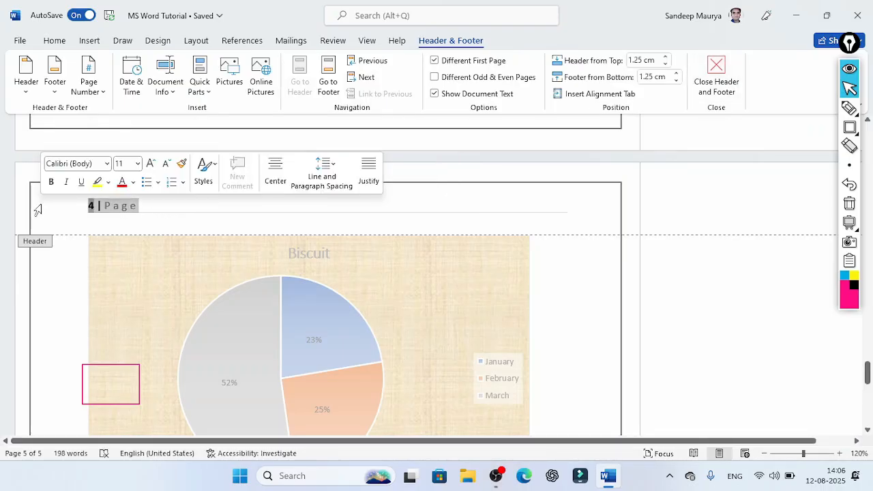
pyautogui.press('Delete')
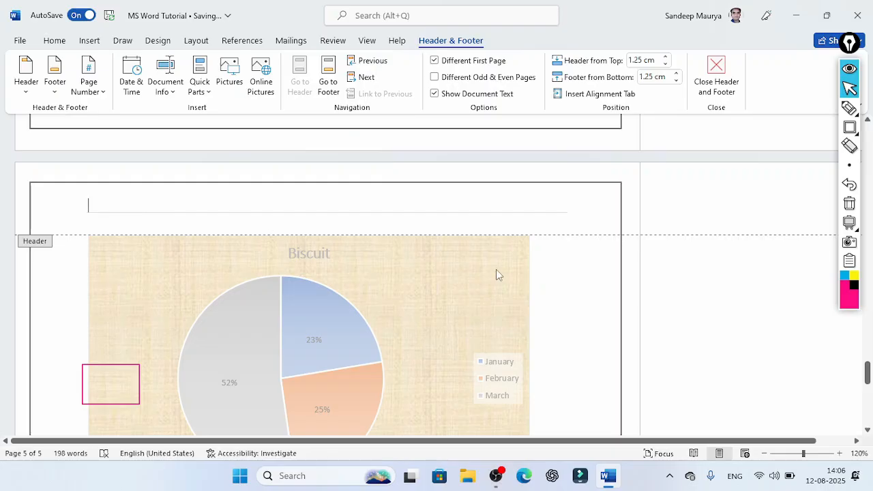
pyautogui.click(716, 75)
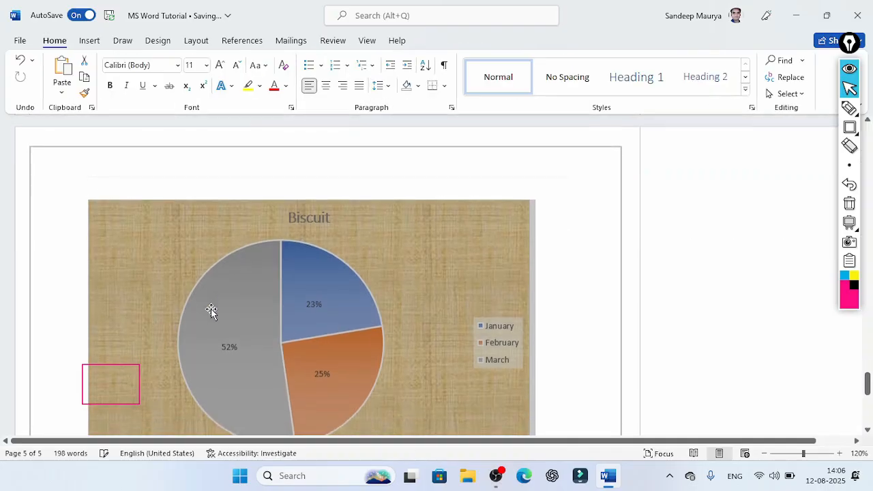
# Insert the built-in Blank (Three Columns) header and select its middle "[Type here]" placeholder
pyautogui.scroll(-5, 211, 310)
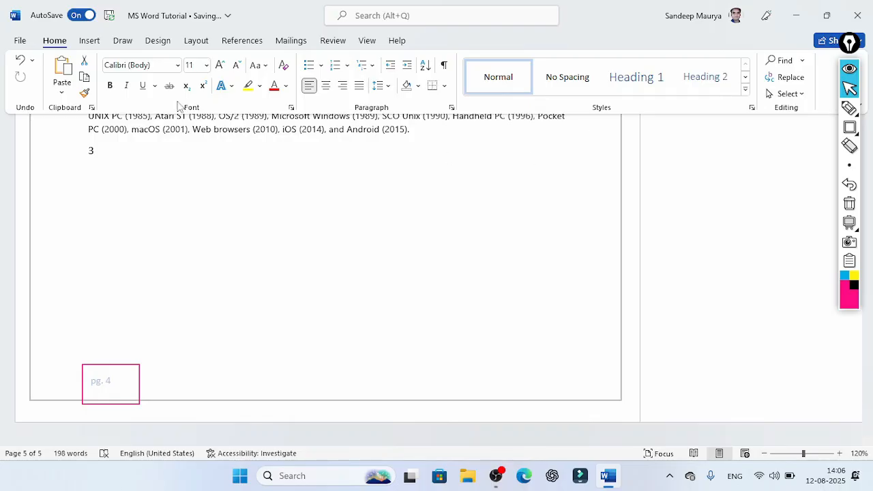
pyautogui.click(89, 41)
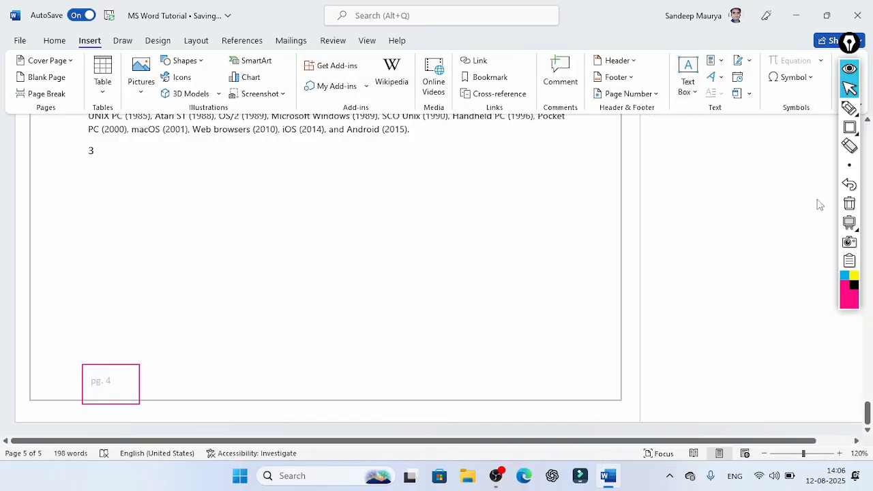
pyautogui.click(615, 63)
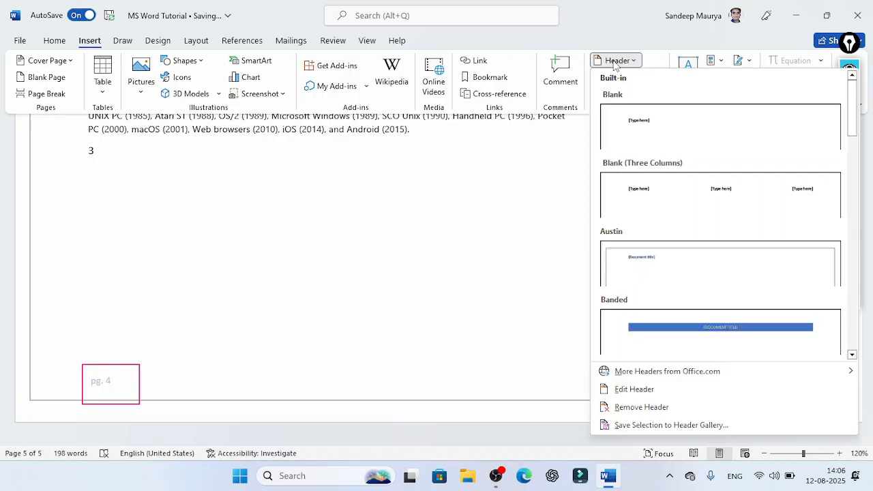
pyautogui.click(673, 205)
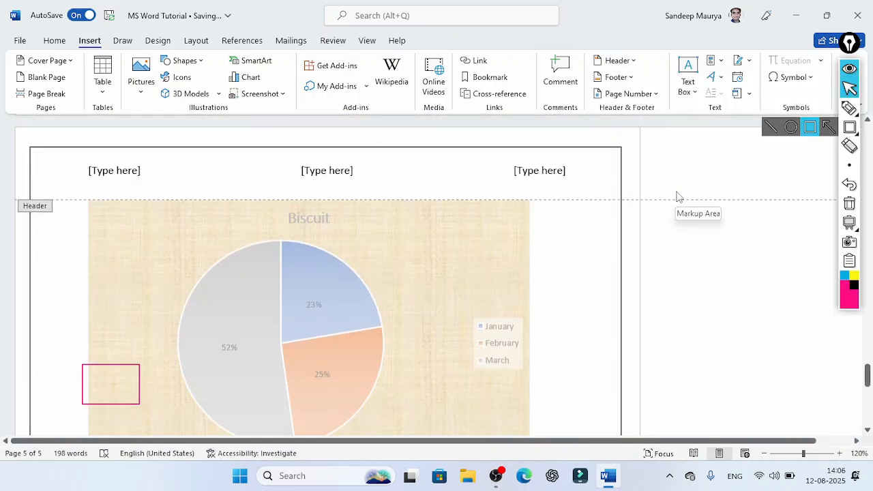
pyautogui.click(349, 176)
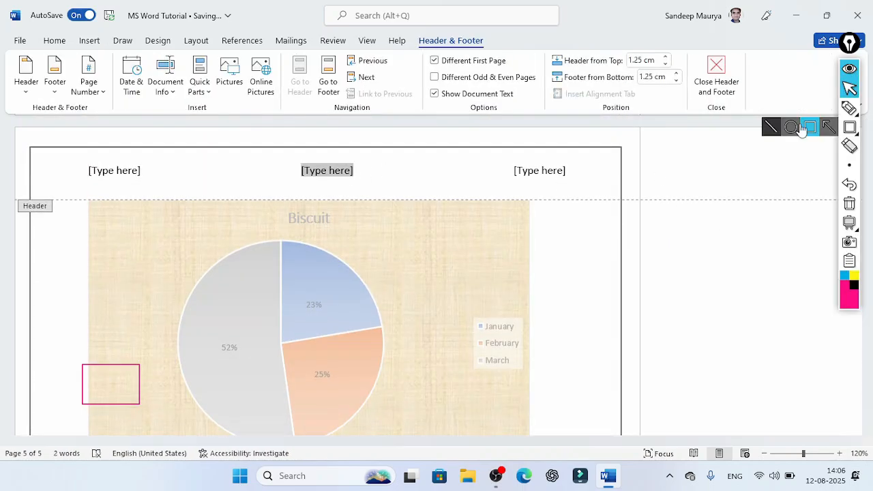
# Draw an annotation rectangle around the Header & Footer ribbon tab name and return to the normal pointer
pyautogui.click(849, 127)
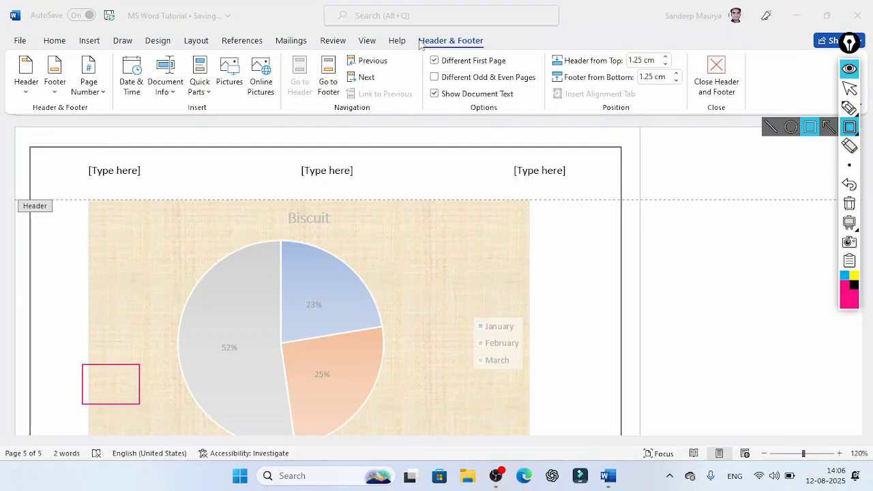
pyautogui.moveTo(410, 29)
pyautogui.mouseDown()
pyautogui.moveTo(417, 48)
pyautogui.moveTo(489, 52)
pyautogui.mouseUp()
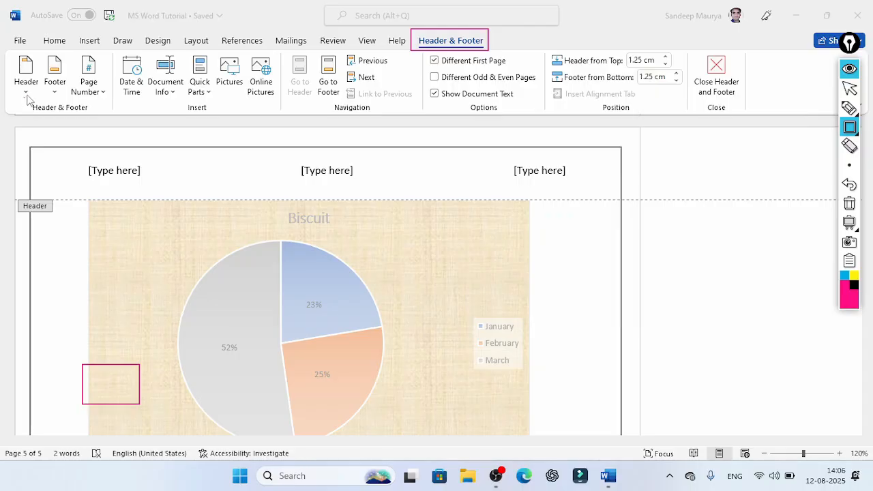
pyautogui.click(849, 89)
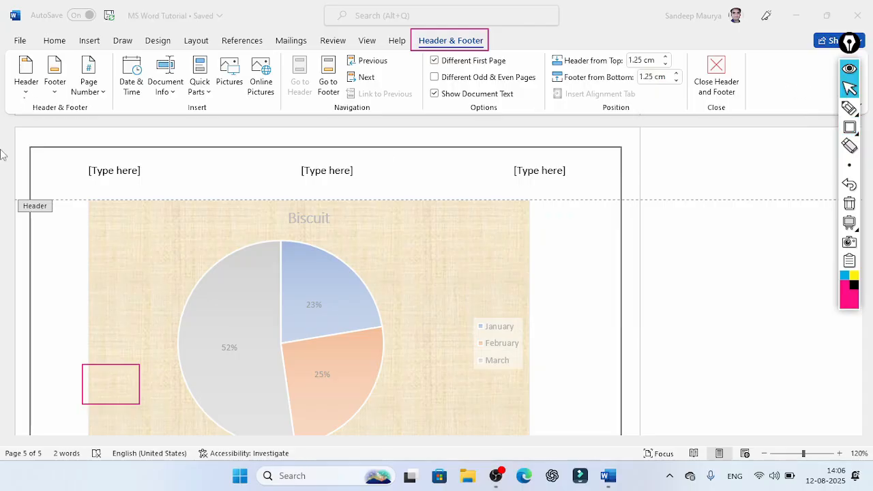
# Examine the header and footer galleries and the page number placement options, including the Page Margins styles
pyautogui.click(27, 93)
pyautogui.click(27, 94)
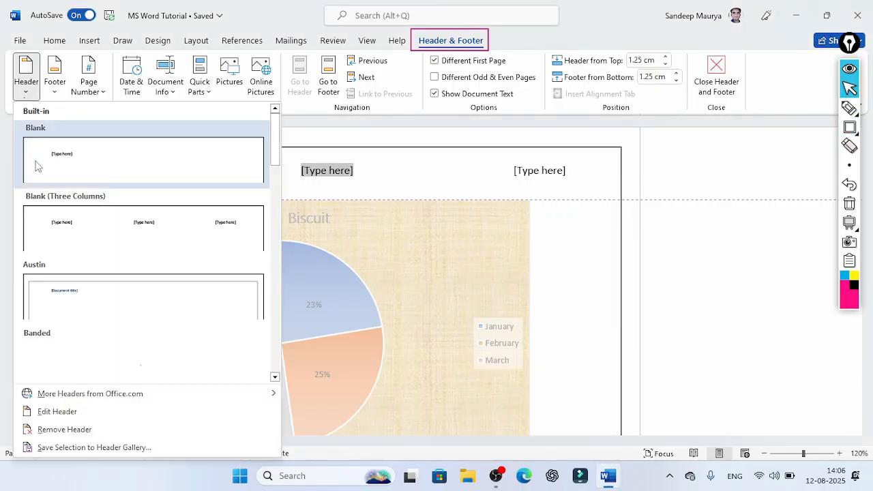
pyautogui.click(55, 92)
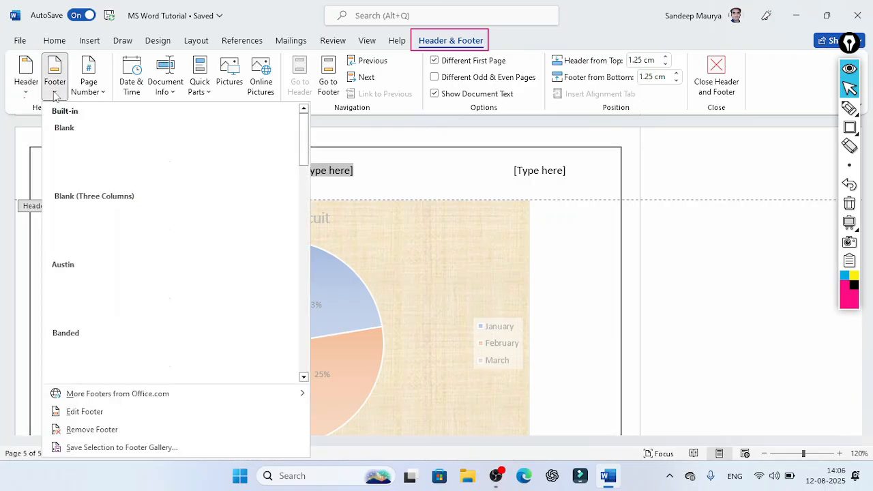
pyautogui.click(97, 92)
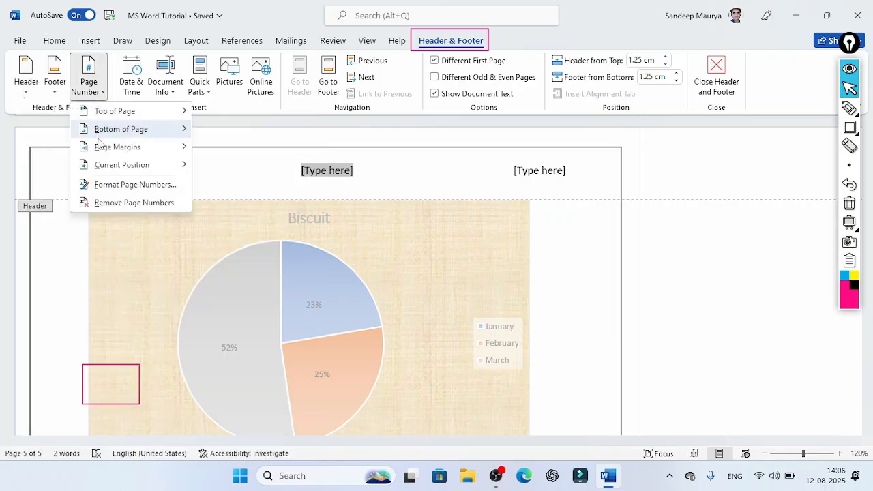
pyautogui.moveTo(128, 121)
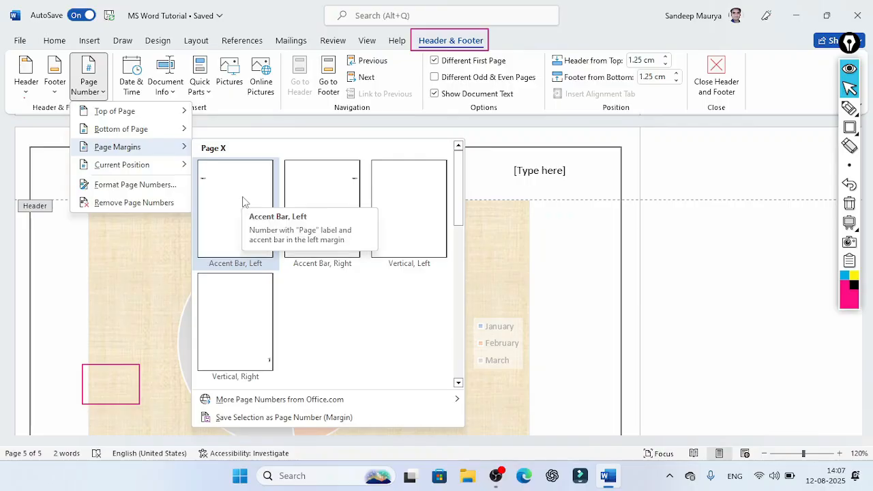
pyautogui.moveTo(157, 165)
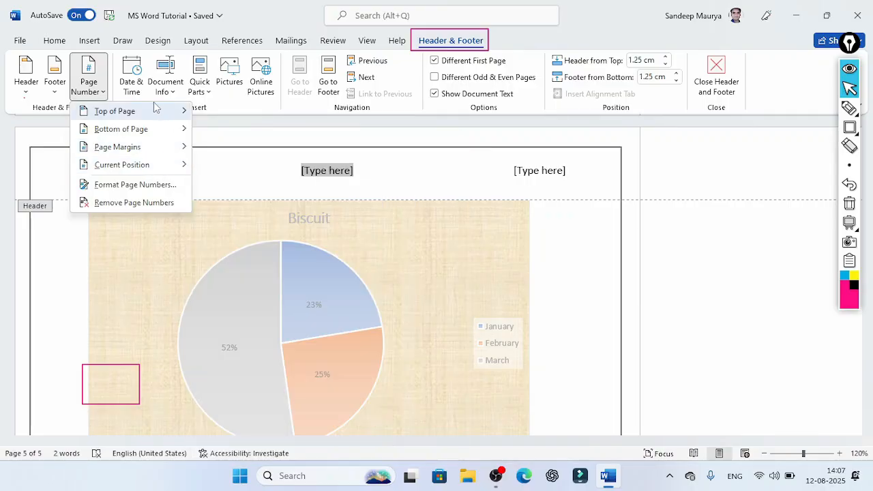
# Look through the Date and Time formats, highlight "Tuesday, August 12, 2025", and leave without inserting a date
pyautogui.click(135, 83)
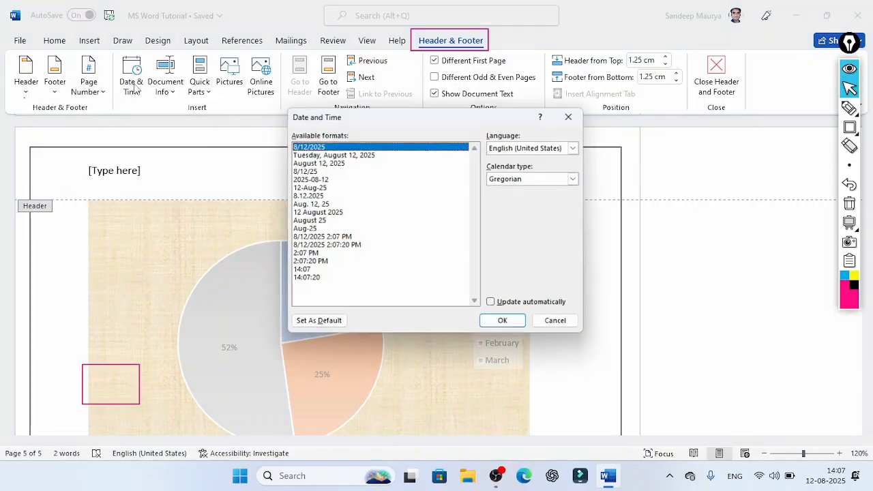
pyautogui.click(350, 156)
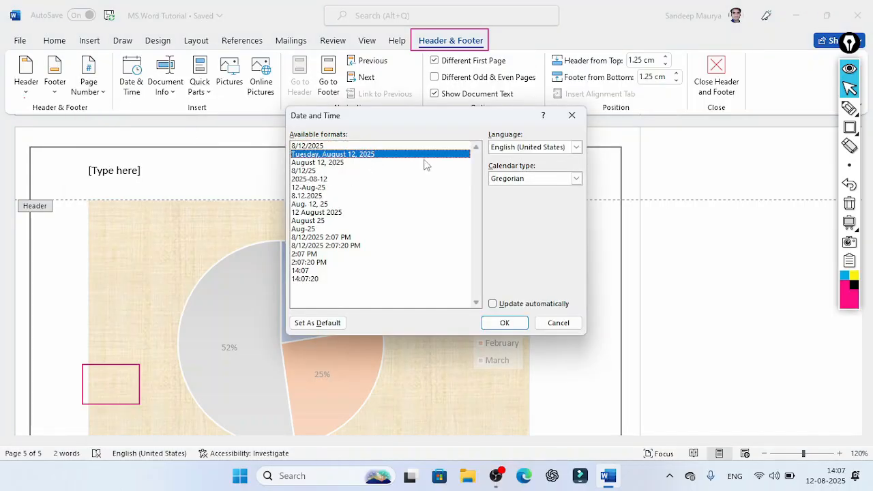
pyautogui.click(566, 324)
# Examine the Document Info choices and the AutoText and Document Property entries of Quick Parts
pyautogui.click(171, 93)
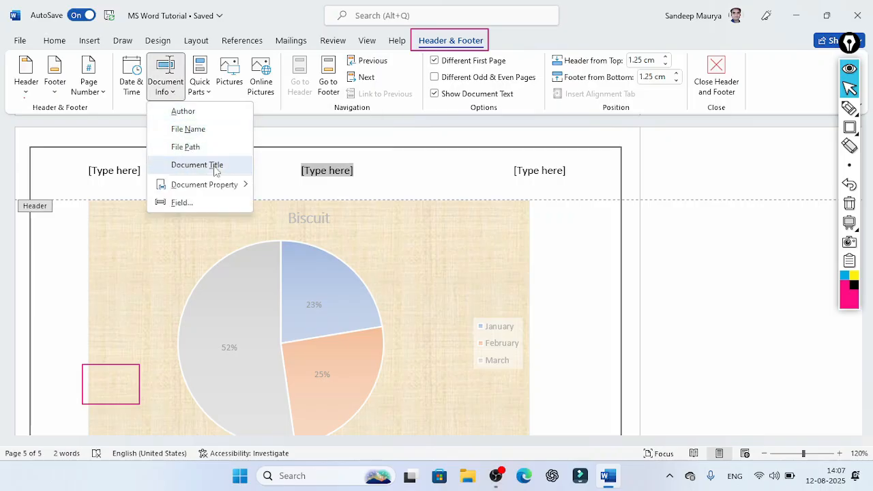
pyautogui.click(207, 97)
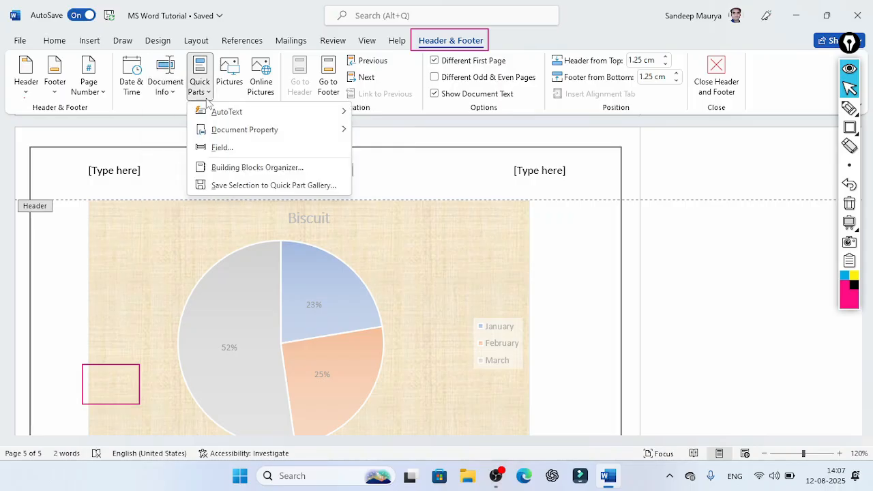
pyautogui.moveTo(221, 114)
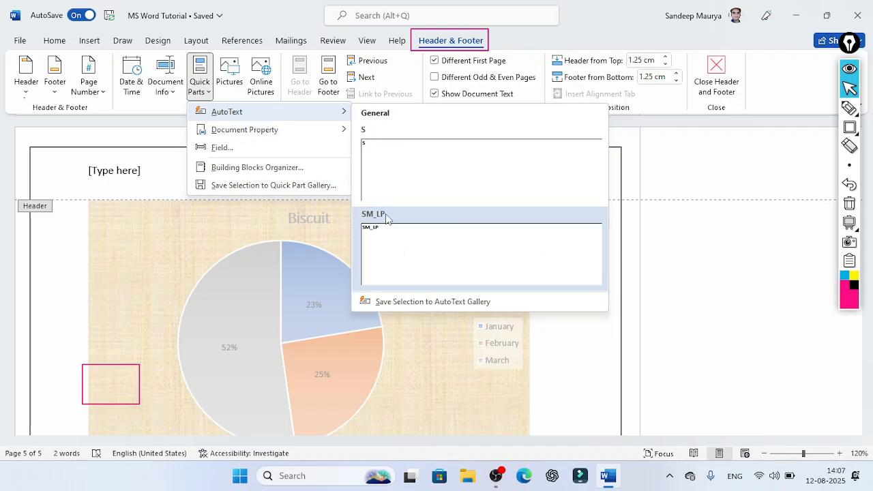
pyautogui.moveTo(301, 136)
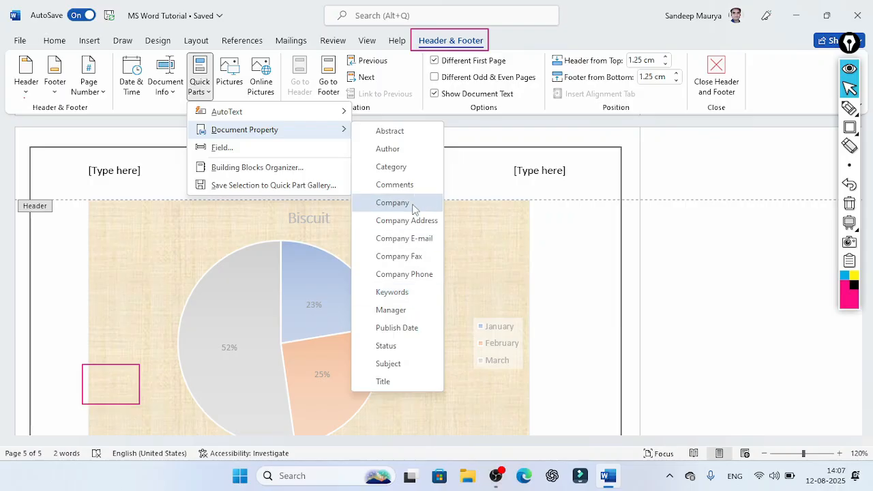
# Insert the "ball" image from the Pictures folder in place of the header's middle placeholder
pyautogui.click(232, 85)
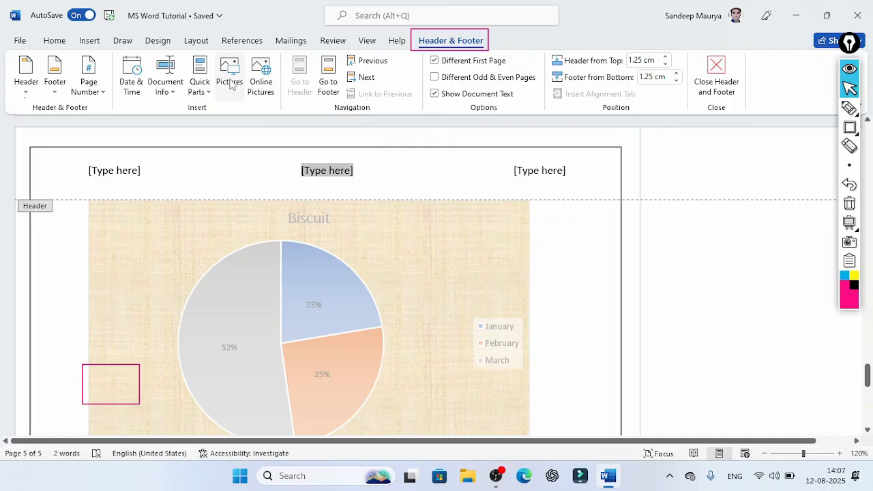
pyautogui.click(230, 82)
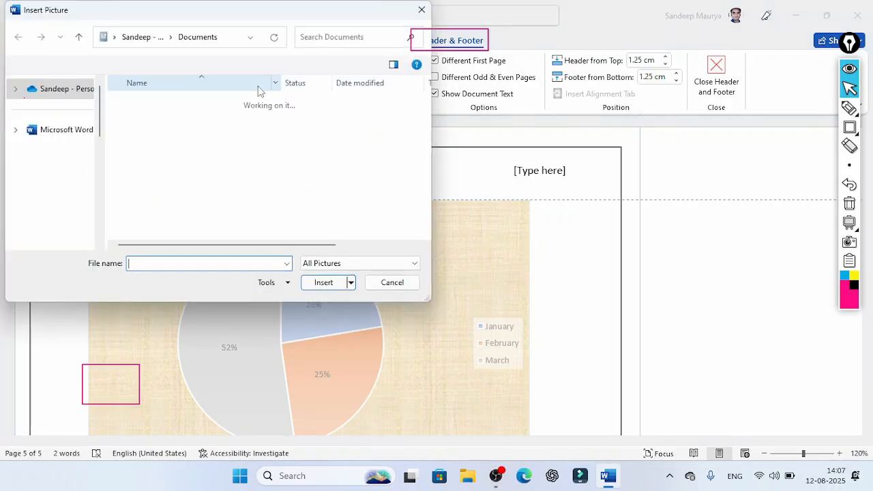
pyautogui.click(56, 188)
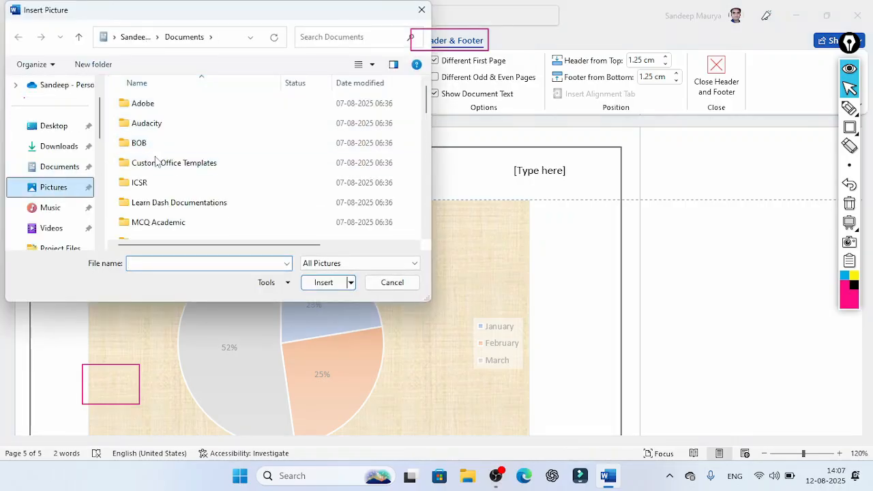
pyautogui.click(379, 208)
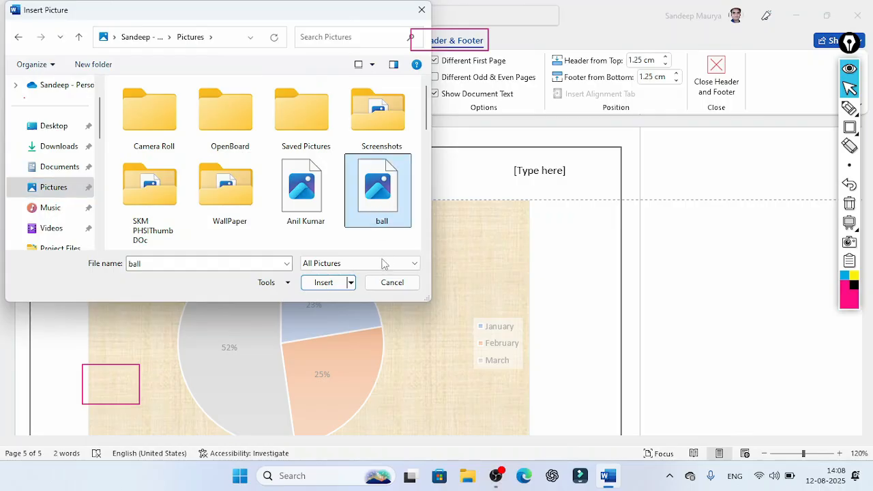
pyautogui.click(324, 282)
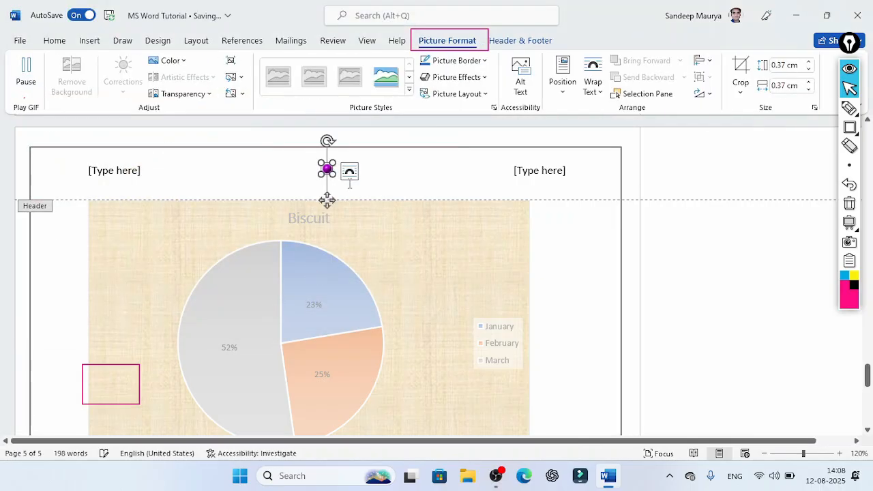
# Close header and footer editing and review the page from its header down to the footer page number
pyautogui.click(850, 90)
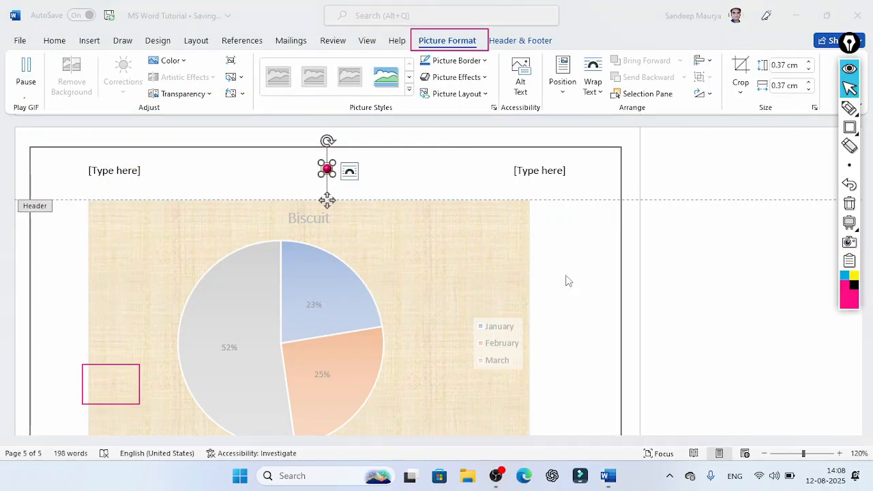
pyautogui.click(510, 41)
pyautogui.click(715, 75)
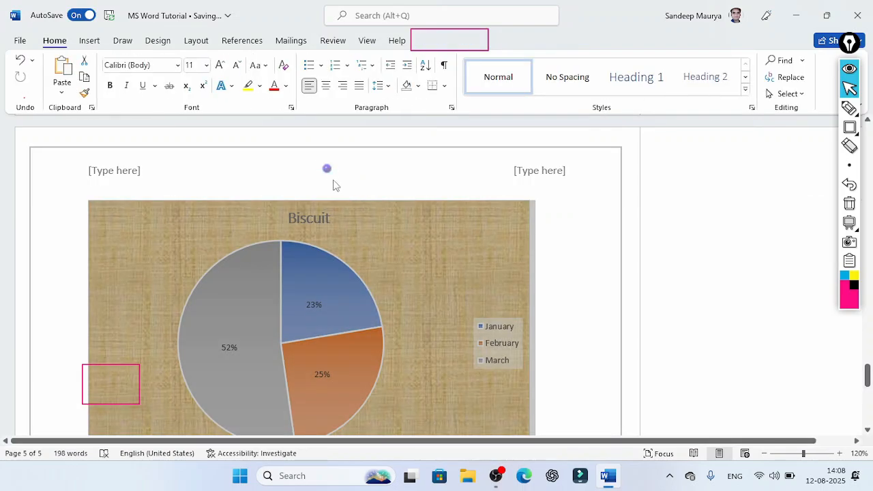
pyautogui.scroll(-5, 380, 288)
pyautogui.scroll(-2, 382, 287)
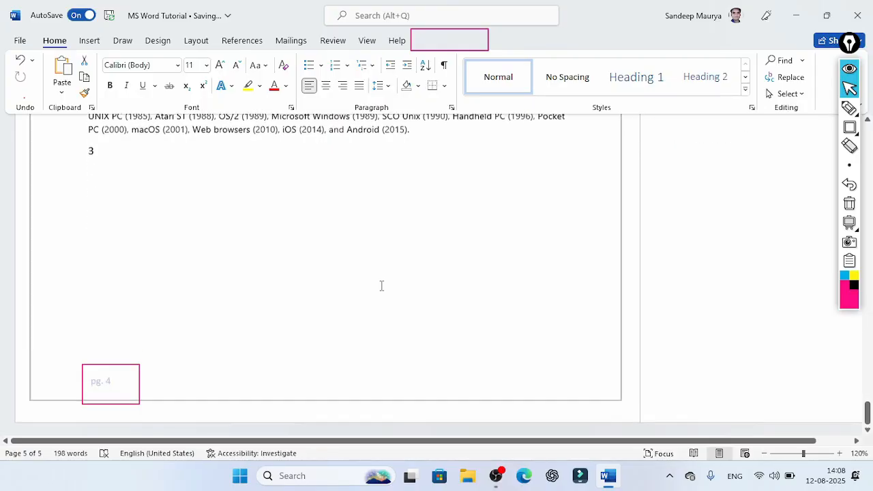
# Reopen the ball-image header on page 4 for editing and navigate to the previous header section and forward again
pyautogui.scroll(5, 470, 352)
pyautogui.scroll(15, 475, 346)
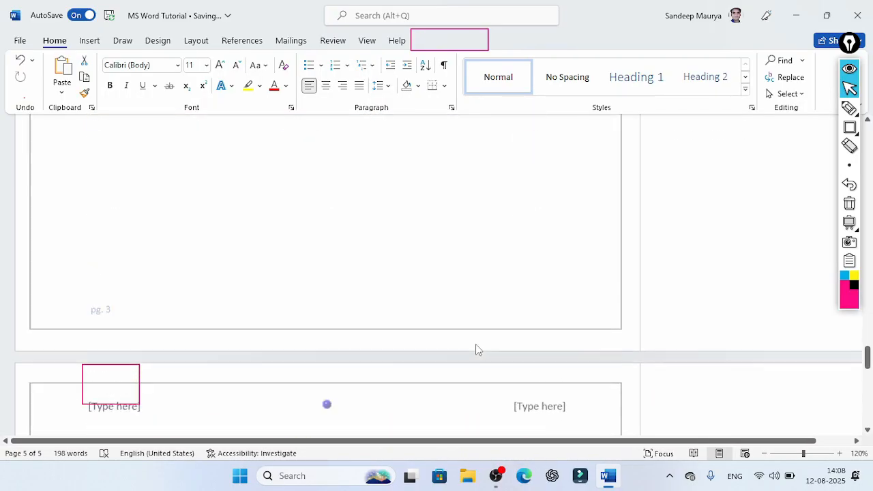
pyautogui.scroll(1, 477, 345)
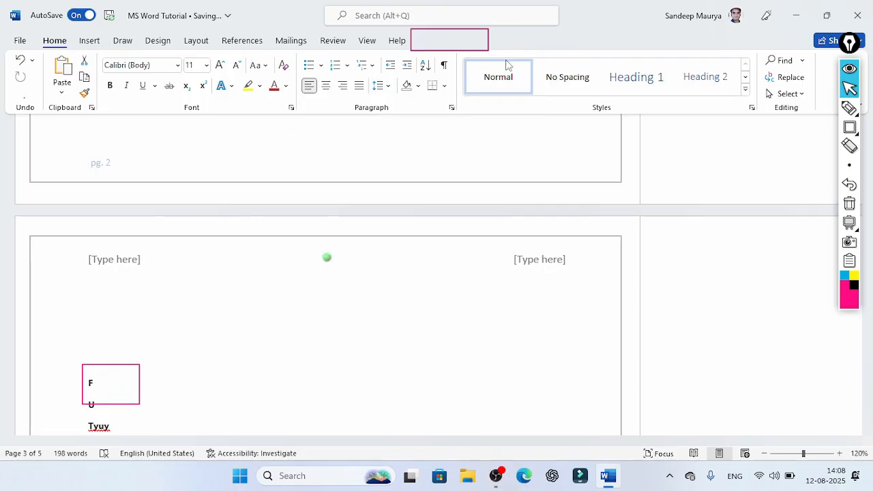
pyautogui.doubleClick(327, 257)
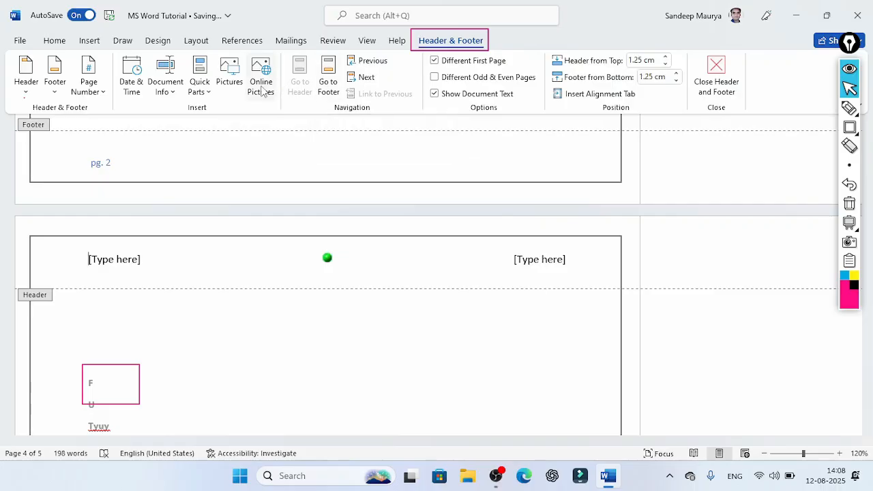
pyautogui.click(373, 66)
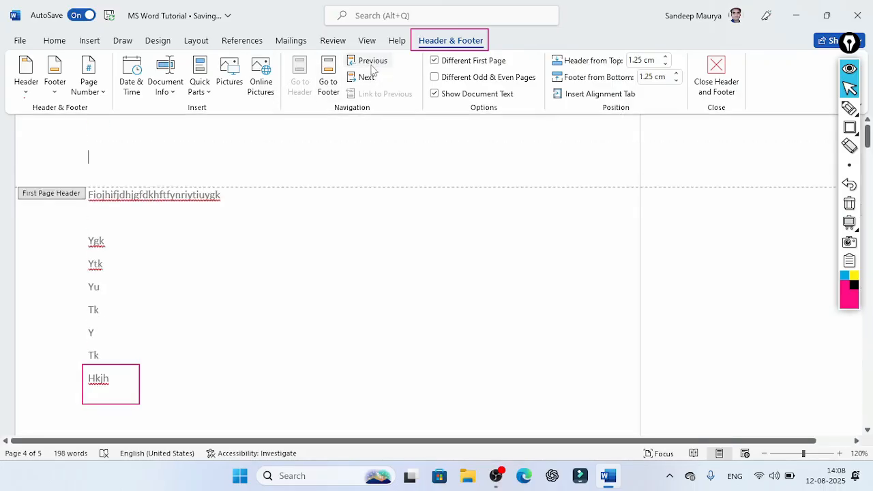
pyautogui.click(367, 79)
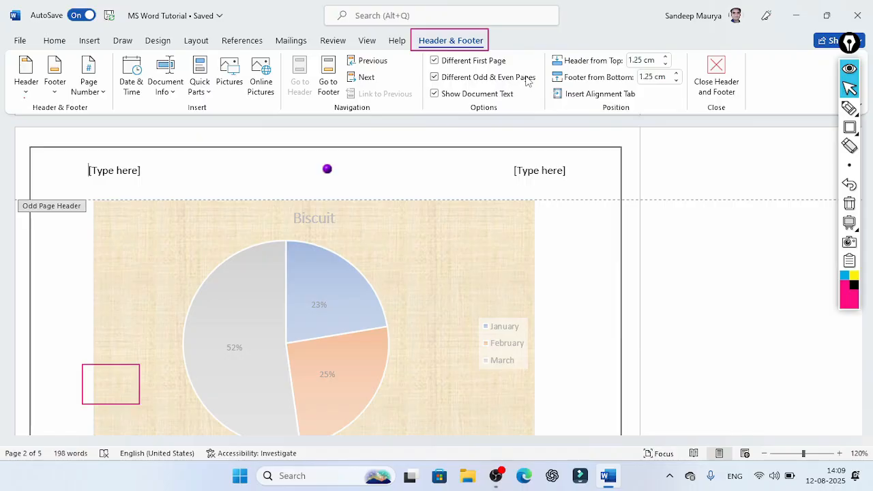
# Mark the Header from Top and Footer from Bottom settings with on-screen rectangles
pyautogui.click(852, 129)
pyautogui.moveTo(545, 47)
pyautogui.mouseDown()
pyautogui.moveTo(615, 77)
pyautogui.moveTo(674, 75)
pyautogui.mouseUp()
pyautogui.moveTo(541, 72)
pyautogui.mouseDown()
pyautogui.moveTo(557, 87)
pyautogui.moveTo(702, 85)
pyautogui.moveTo(692, 82)
pyautogui.mouseUp()
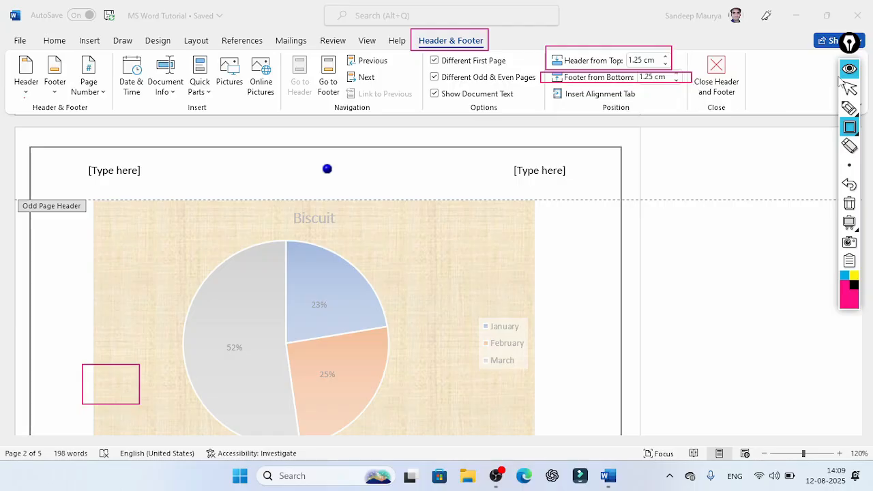
pyautogui.click(849, 89)
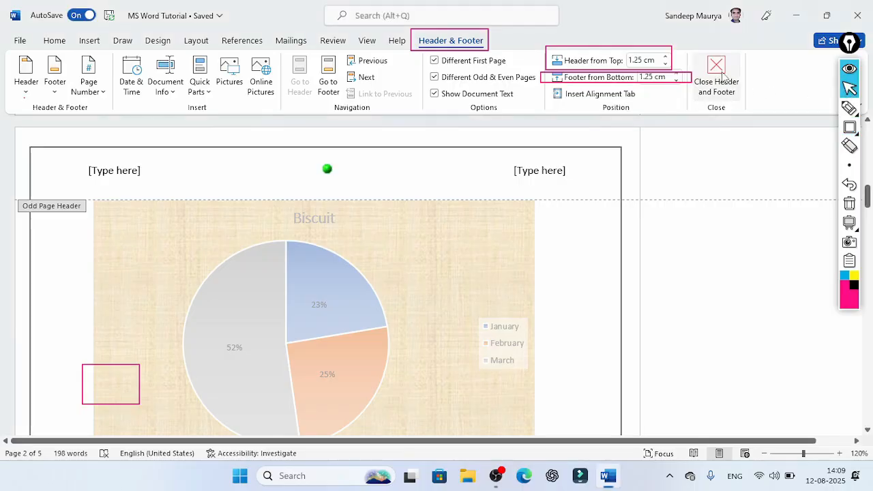
# Close header and footer editing and clear all on-screen annotations
pyautogui.click(721, 76)
pyautogui.click(93, 43)
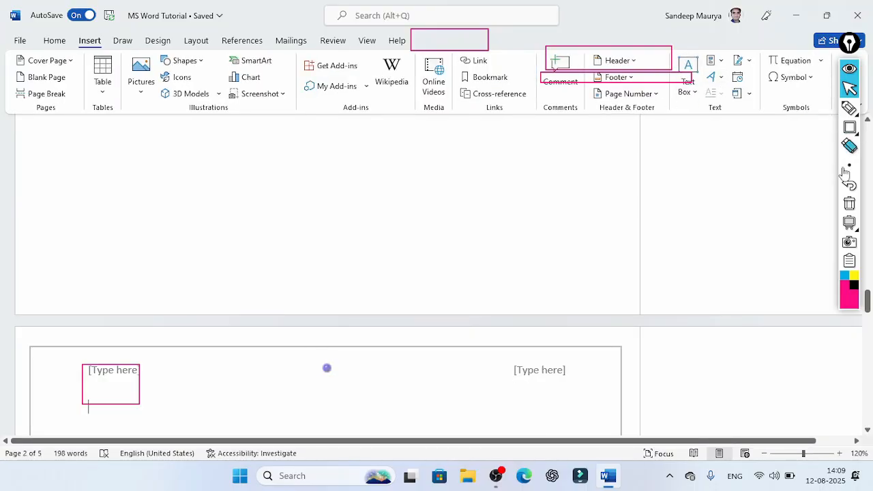
pyautogui.click(848, 204)
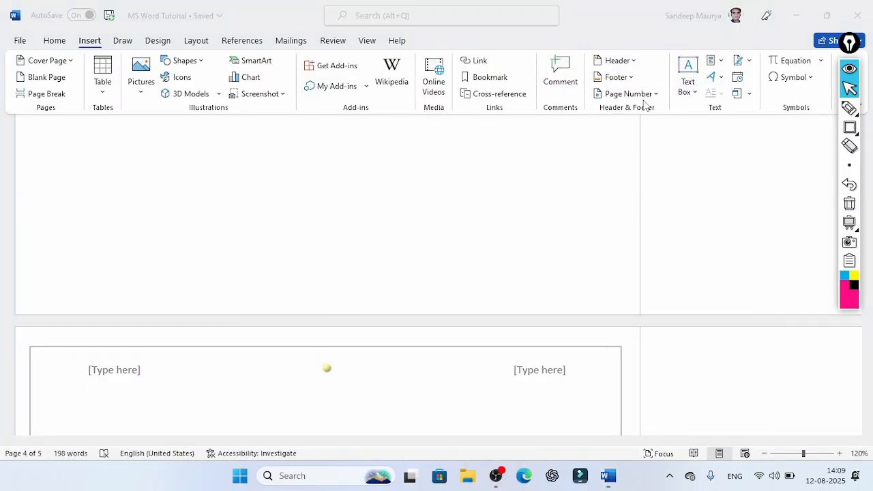
# Insert an Austin Quote text box near the start of page 4 and select its placeholder text
pyautogui.scroll(-10, 316, 318)
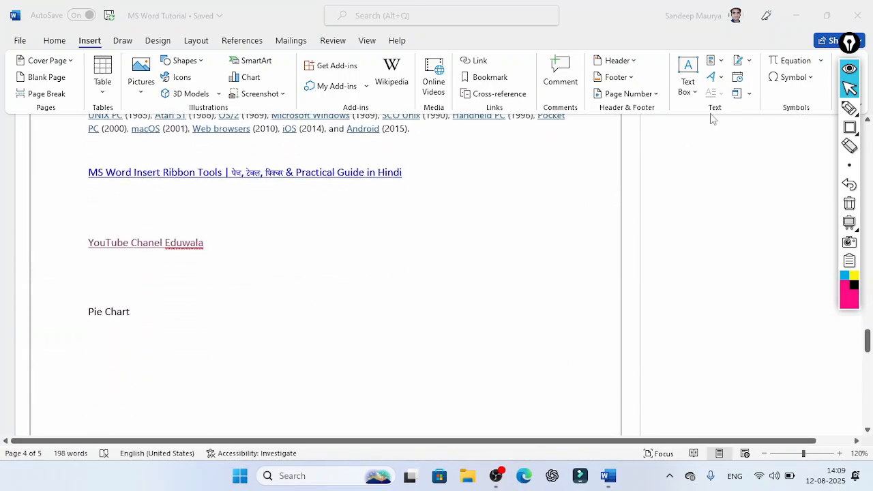
pyautogui.click(687, 85)
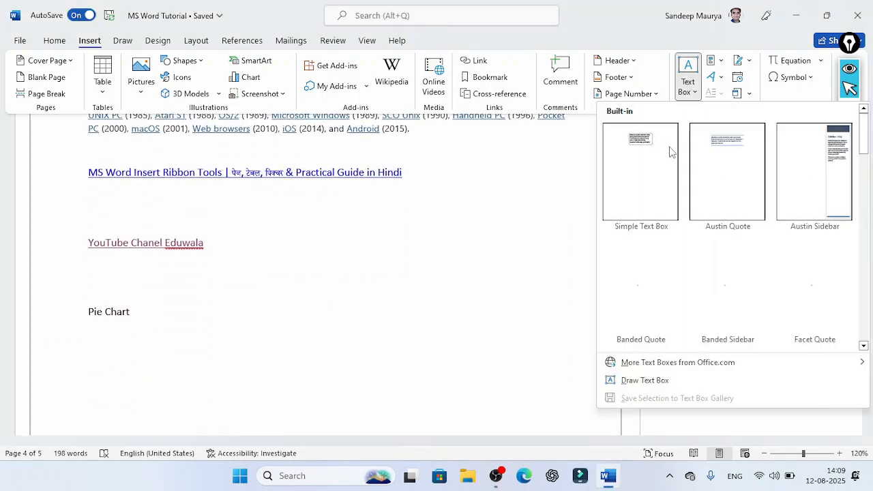
pyautogui.click(743, 176)
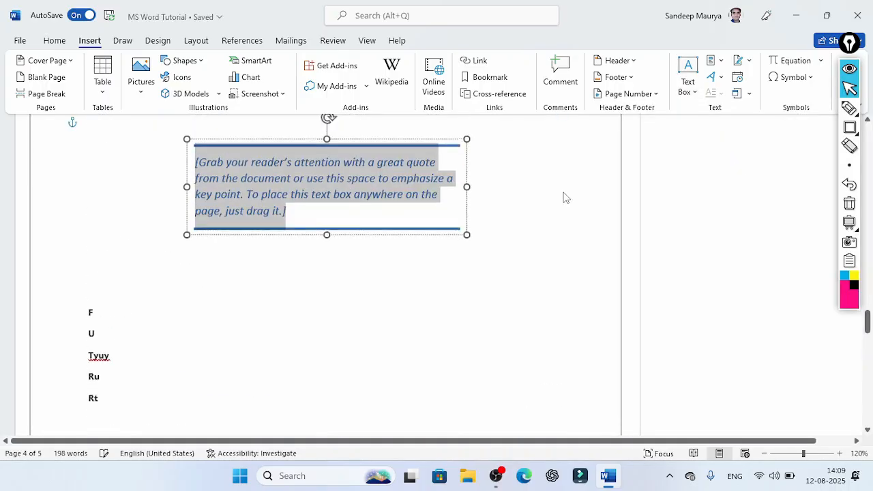
pyautogui.scroll(2, 470, 302)
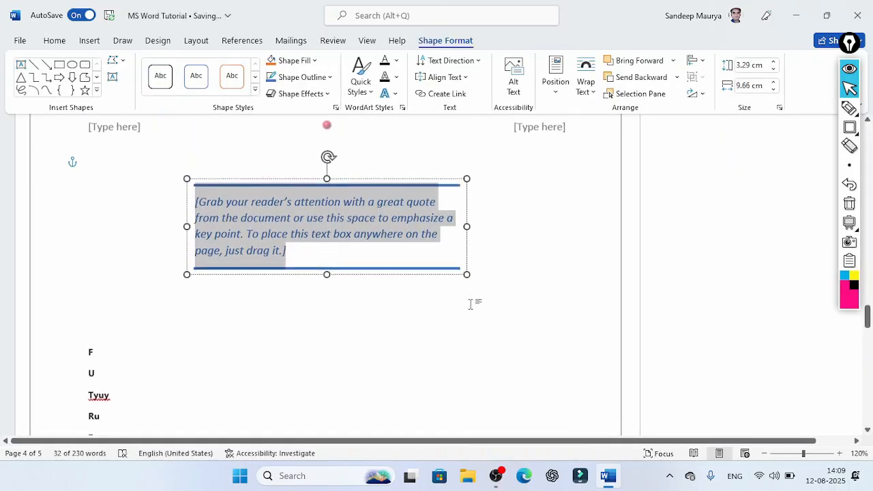
pyautogui.click(511, 260)
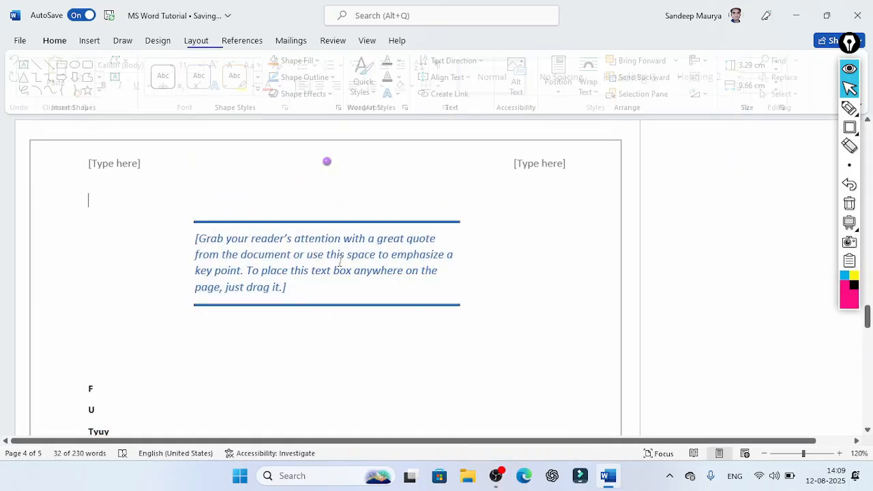
pyautogui.click(281, 257)
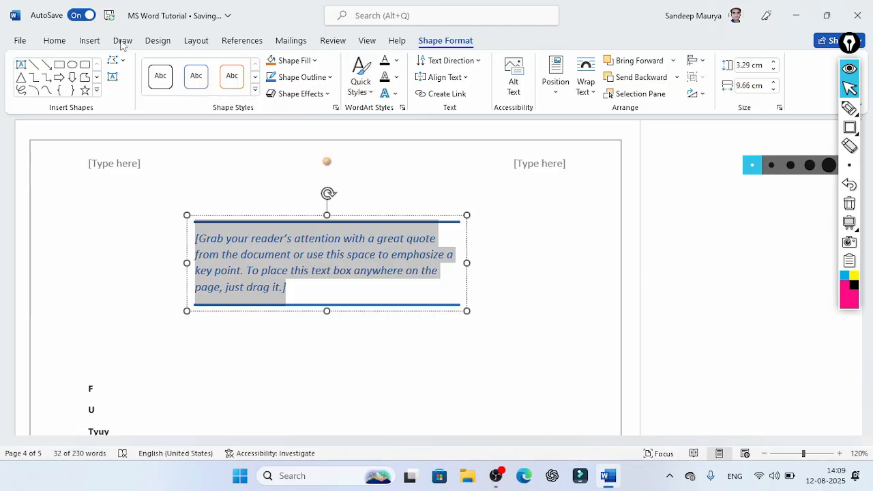
# Look through the AutoText and Document Property entries of Quick Parts for the body text and leave without inserting anything
pyautogui.click(89, 40)
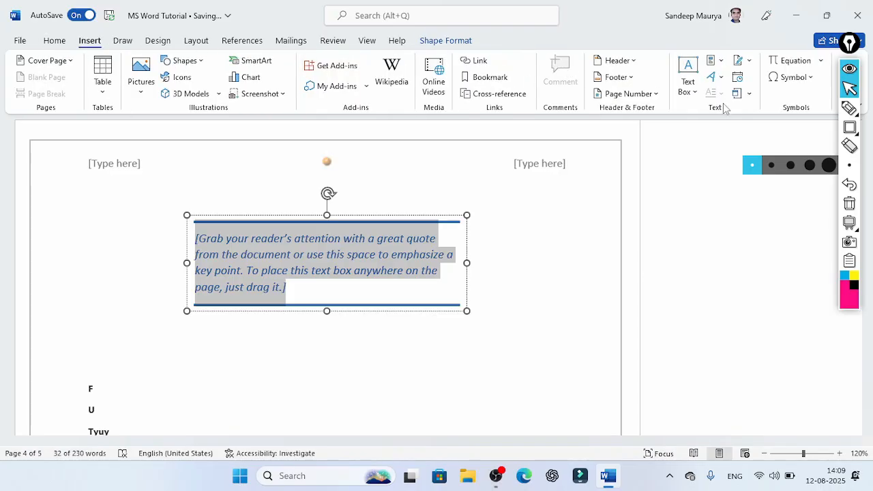
pyautogui.click(723, 64)
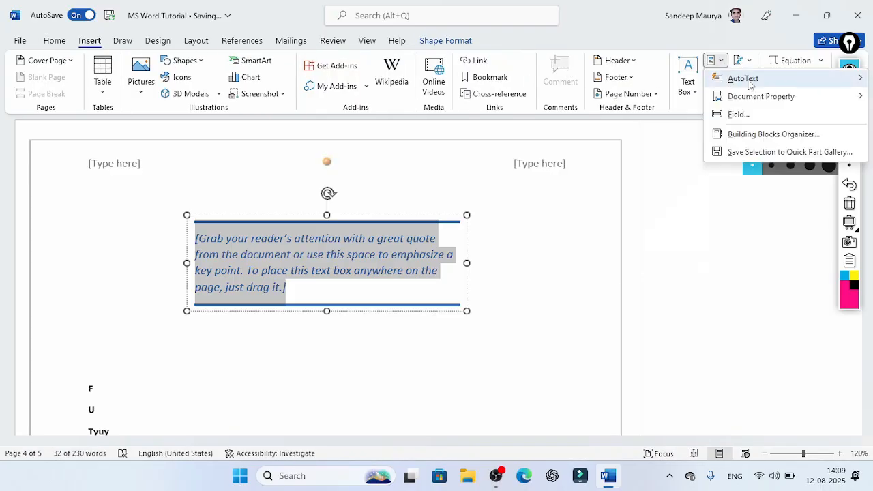
pyautogui.moveTo(747, 80)
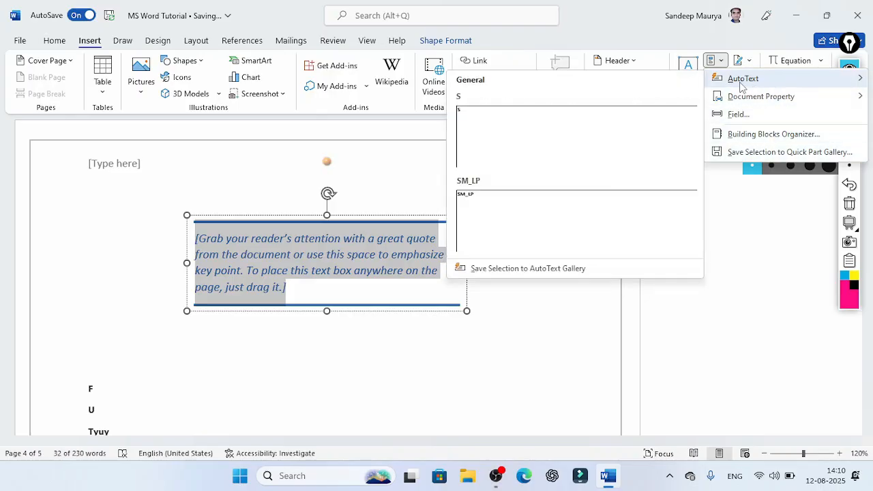
pyautogui.moveTo(800, 102)
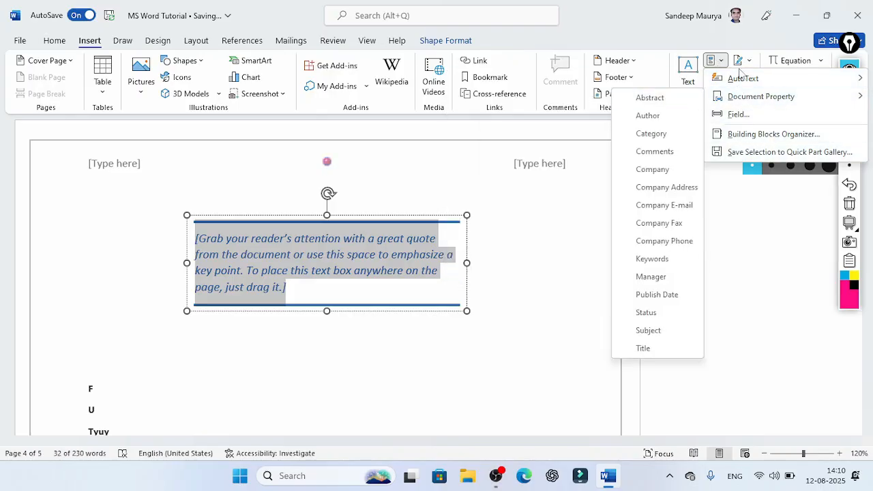
pyautogui.click(678, 47)
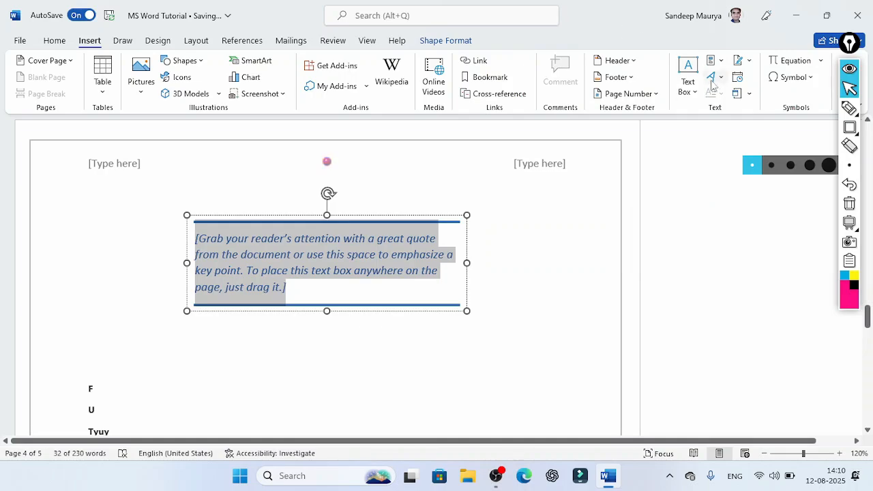
# Delete the "3" below the Microsoft Word paragraph on the last page
pyautogui.scroll(-10, 265, 312)
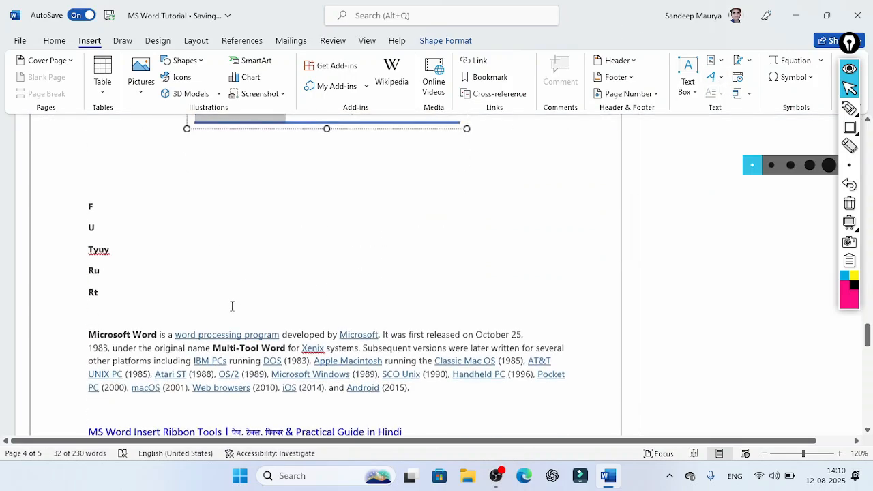
pyautogui.scroll(-15, 217, 300)
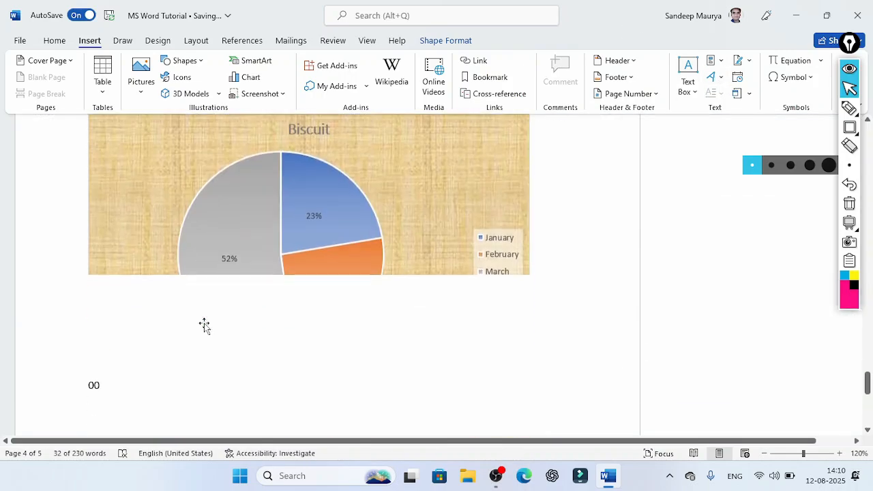
pyautogui.click(161, 284)
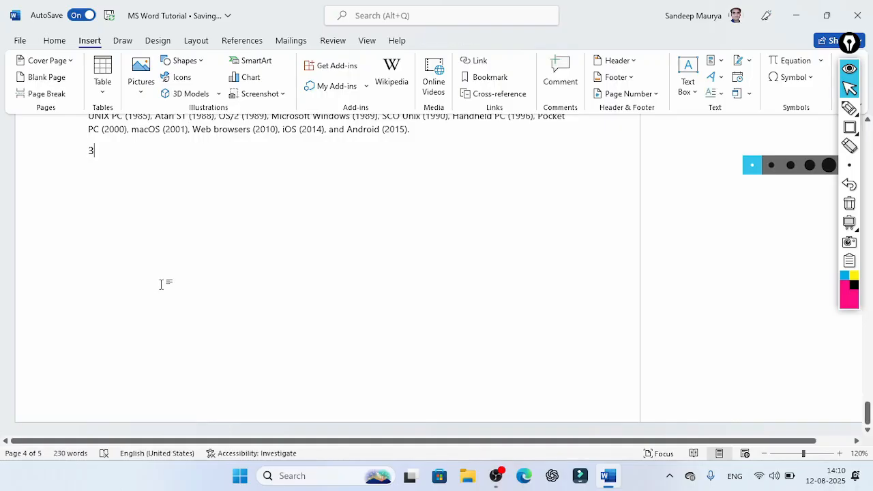
pyautogui.hotkey('shift', 'Left')
pyautogui.press('BackSpace')
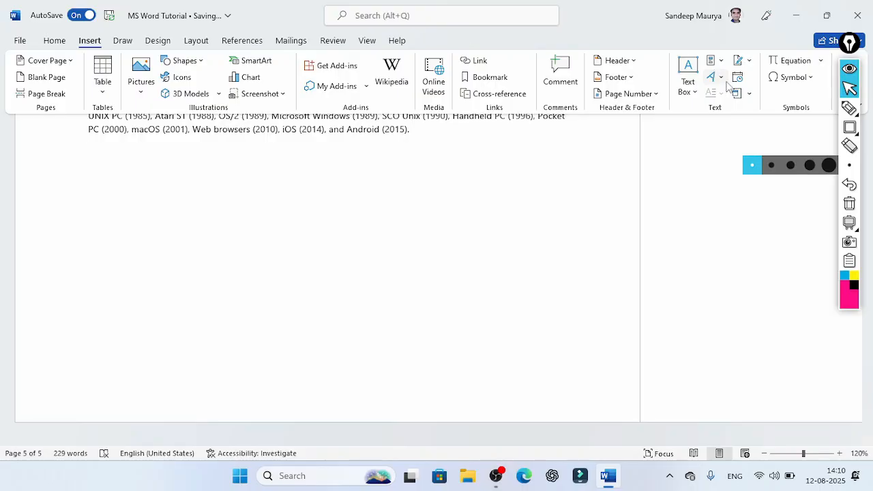
# Insert a gold WordArt object below the last paragraph with the filler text "jkgnlkdfn;k"
pyautogui.click(717, 78)
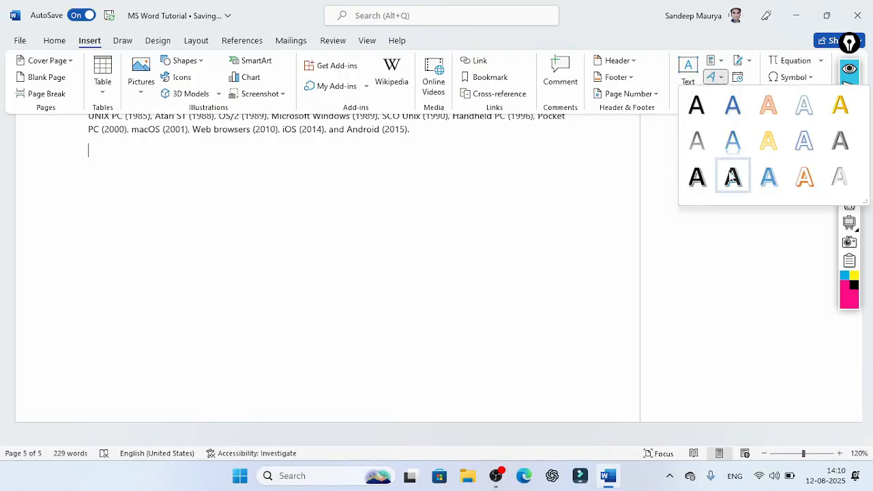
pyautogui.click(839, 108)
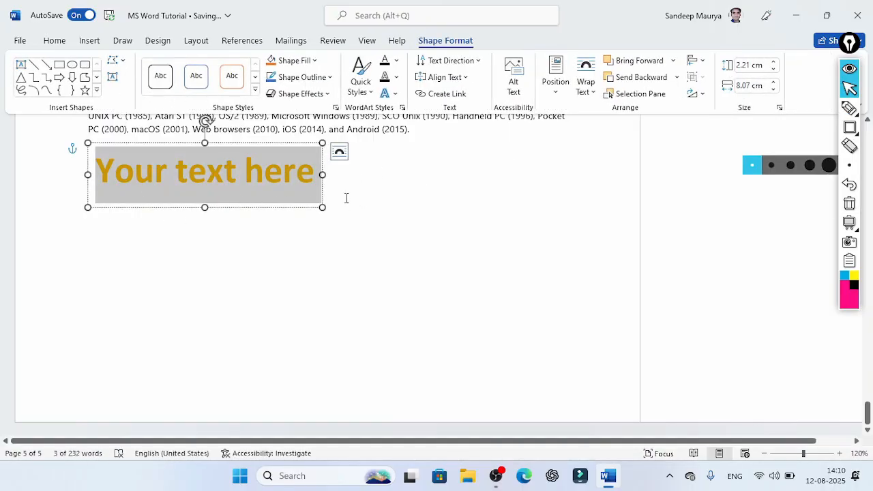
pyautogui.write('jkgnlkdfn;k')
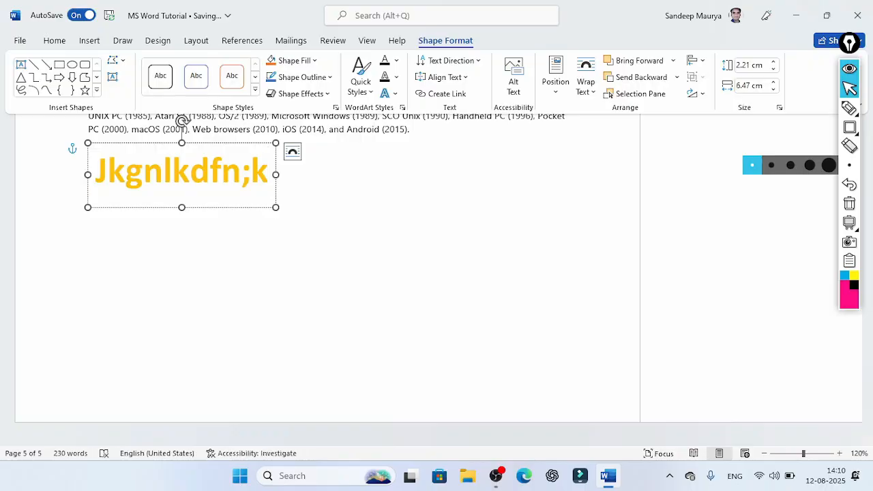
# Replace the WordArt's filler text with "SM Eduwala"
pyautogui.press('BackSpace')
pyautogui.press('BackSpace')
pyautogui.press('BackSpace')
pyautogui.press('BackSpace')
pyautogui.press('BackSpace')
pyautogui.press('BackSpace')
pyautogui.press('BackSpace')
pyautogui.press('BackSpace')
pyautogui.press('BackSpace')
pyautogui.press('BackSpace')
pyautogui.press('BackSpace')
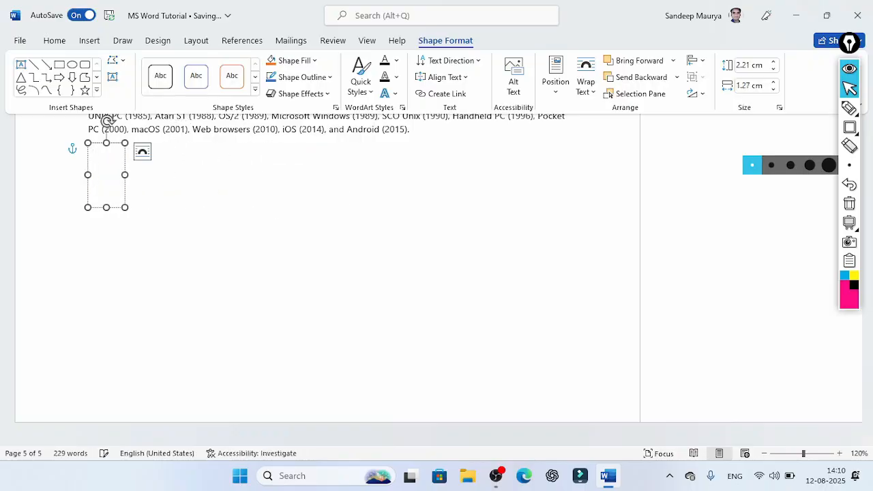
pyautogui.write('SM ED')
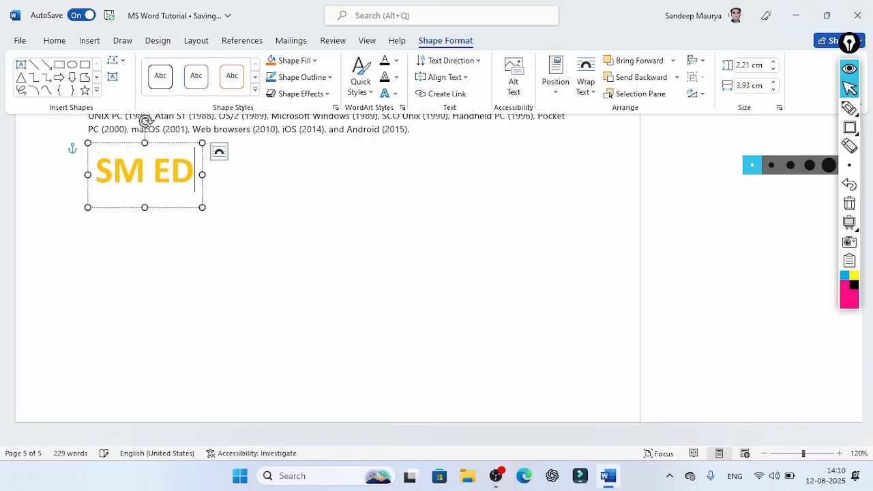
pyautogui.write('Uwala')
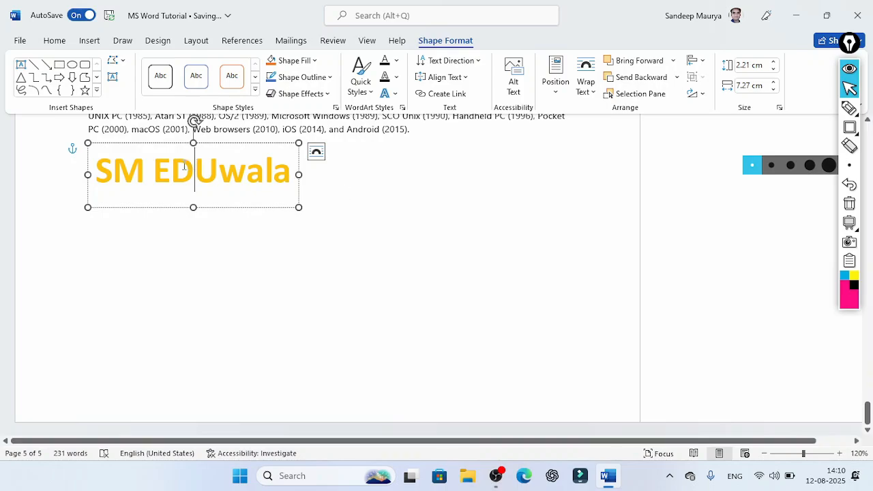
pyautogui.moveTo(184, 165)
pyautogui.mouseDown()
pyautogui.moveTo(174, 166)
pyautogui.moveTo(213, 171)
pyautogui.moveTo(177, 167)
pyautogui.mouseUp()
pyautogui.write('du')
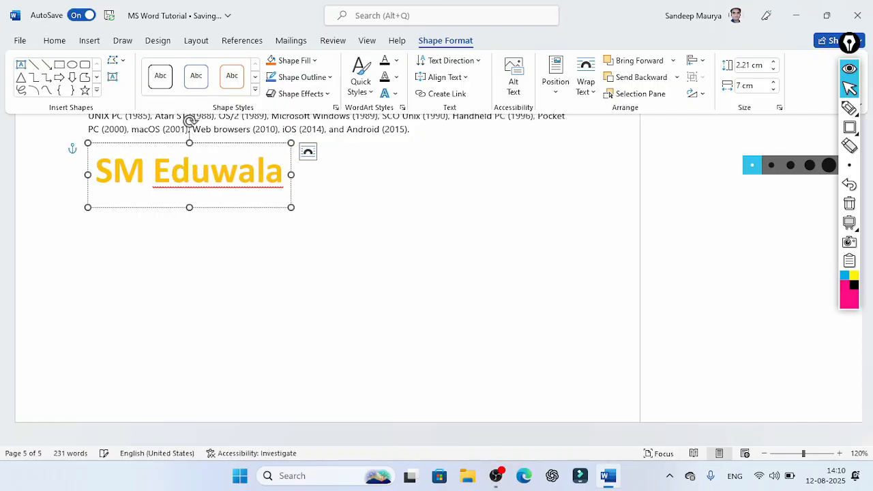
pyautogui.click(307, 191)
# Try the gold theme style with a gradient and shadow on the "SM Eduwala" WordArt box
pyautogui.click(241, 171)
pyautogui.click(255, 89)
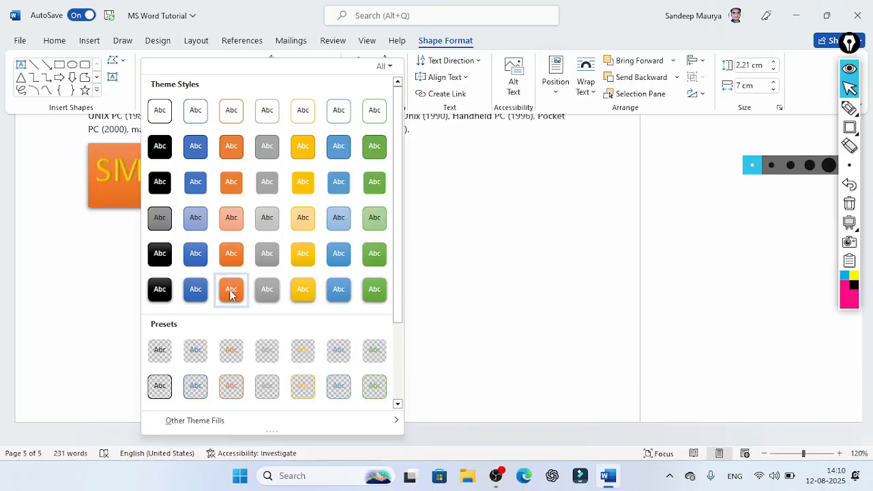
pyautogui.click(300, 289)
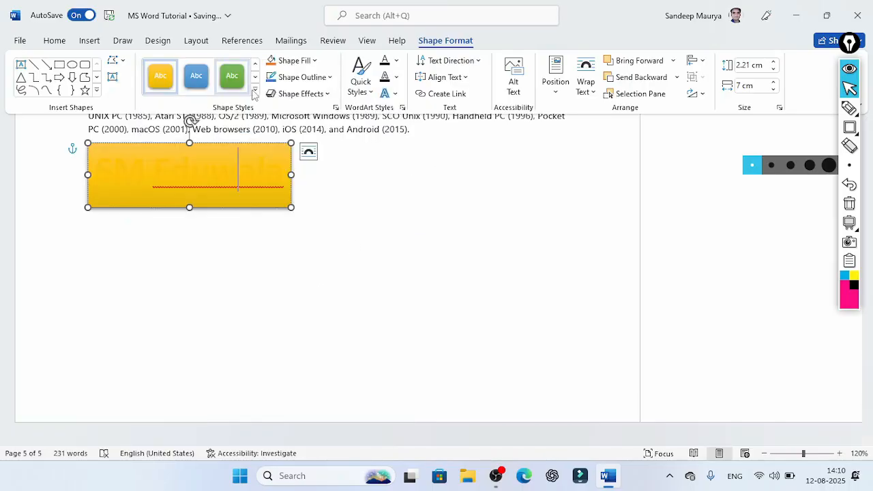
# Apply the white theme style with a black outline to the "SM Eduwala" WordArt box
pyautogui.click(256, 65)
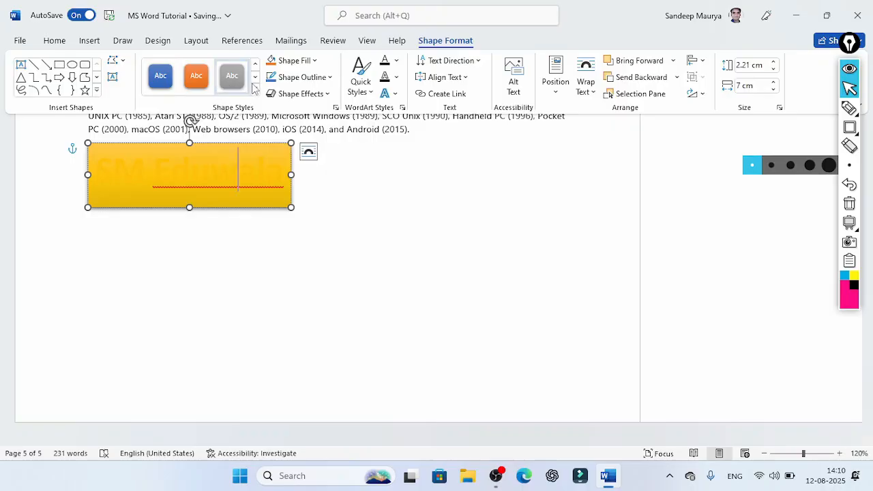
pyautogui.click(255, 89)
pyautogui.click(159, 110)
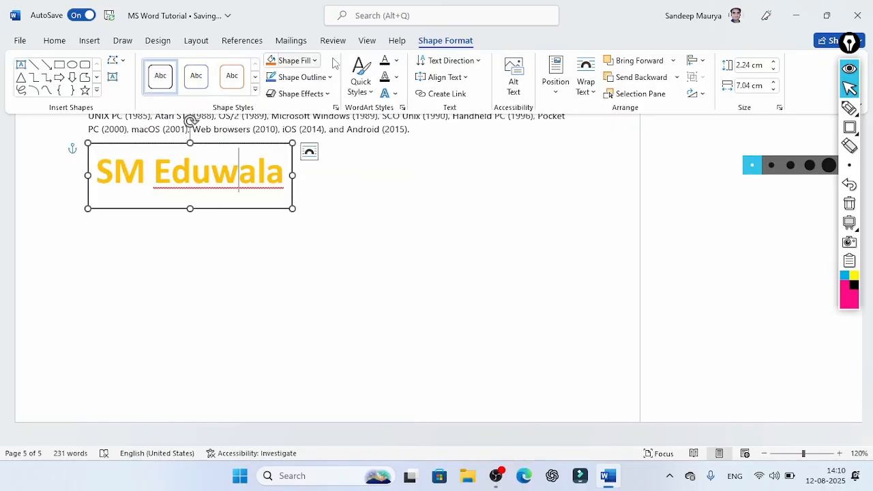
# Open the online signature services page offered for signature lines and close the browser window
pyautogui.click(454, 186)
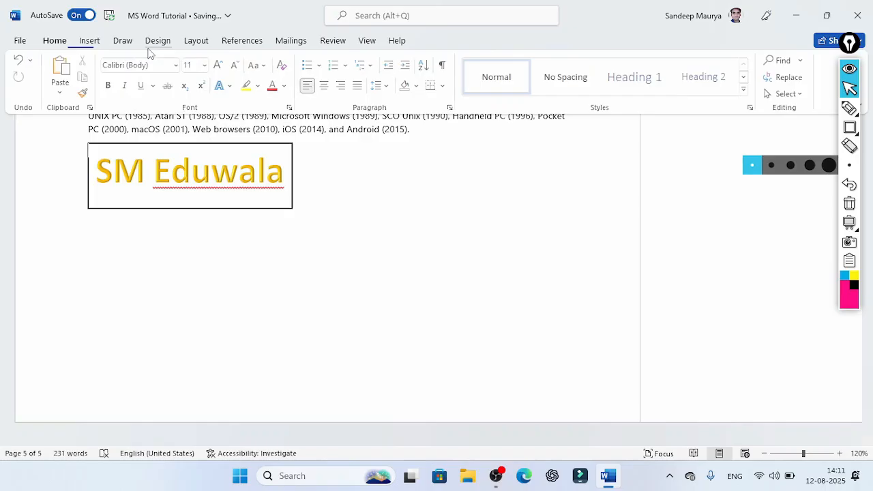
pyautogui.click(89, 40)
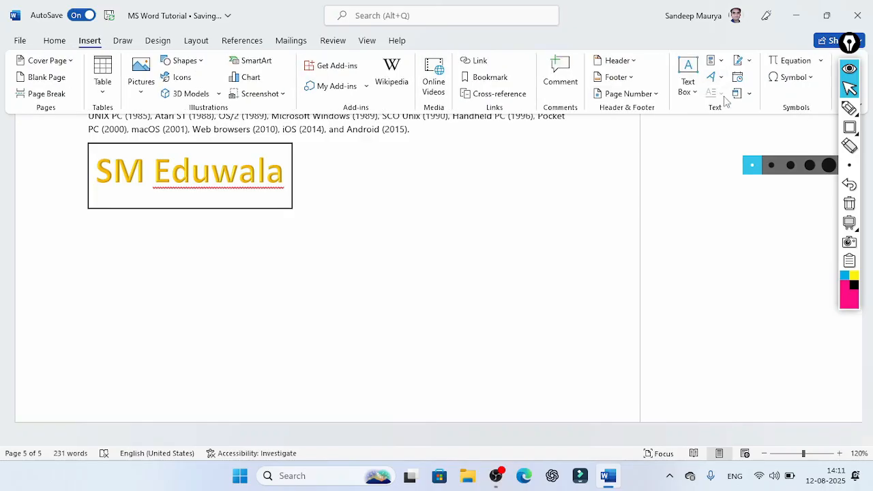
pyautogui.click(748, 61)
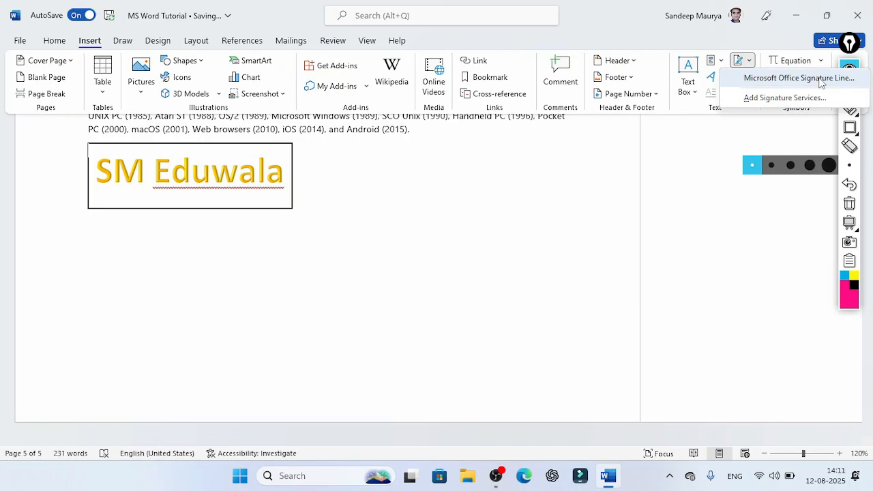
pyautogui.click(784, 98)
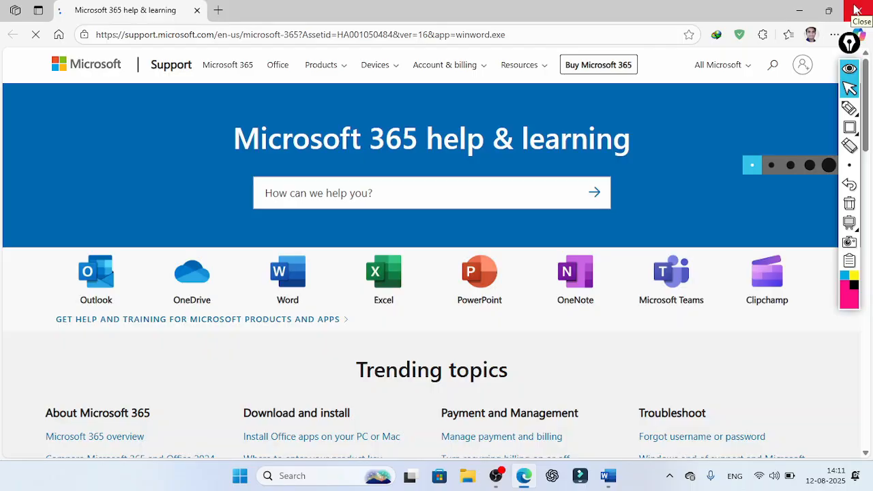
pyautogui.click(858, 8)
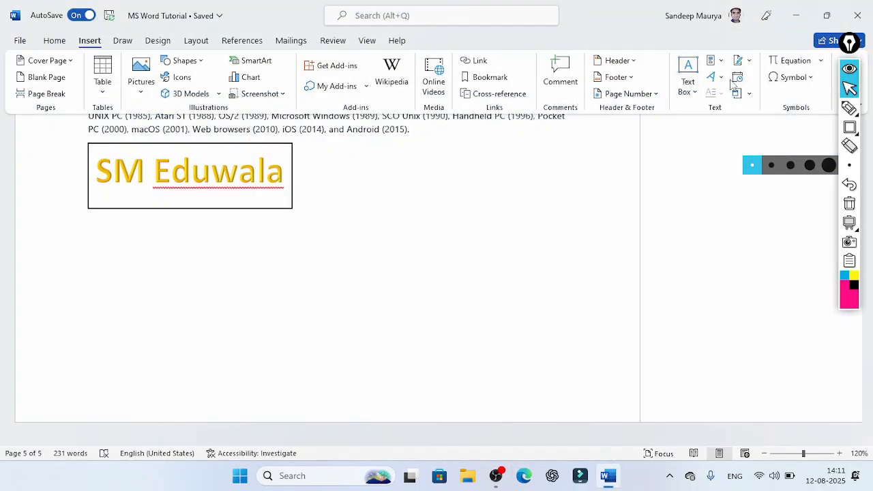
# Examine the available date formats and the Update automatically option for inserting a date, marking the option with a temporary rectangle, without inserting anything
pyautogui.click(737, 78)
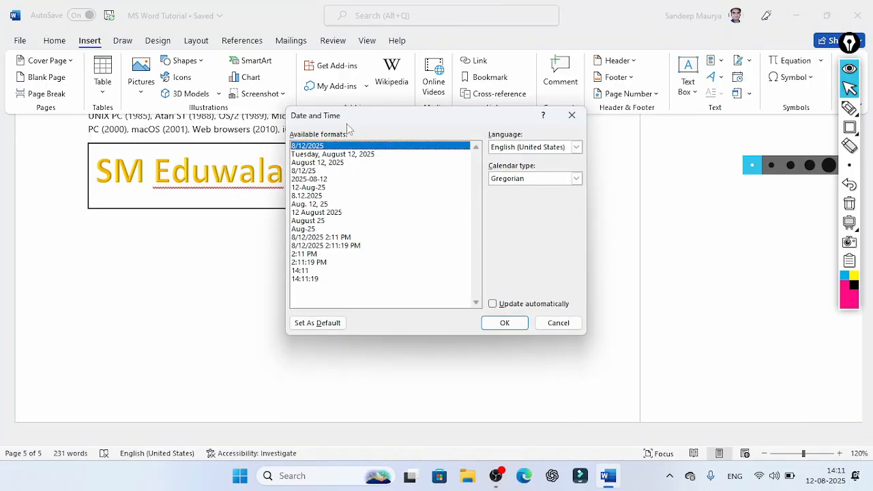
pyautogui.click(317, 156)
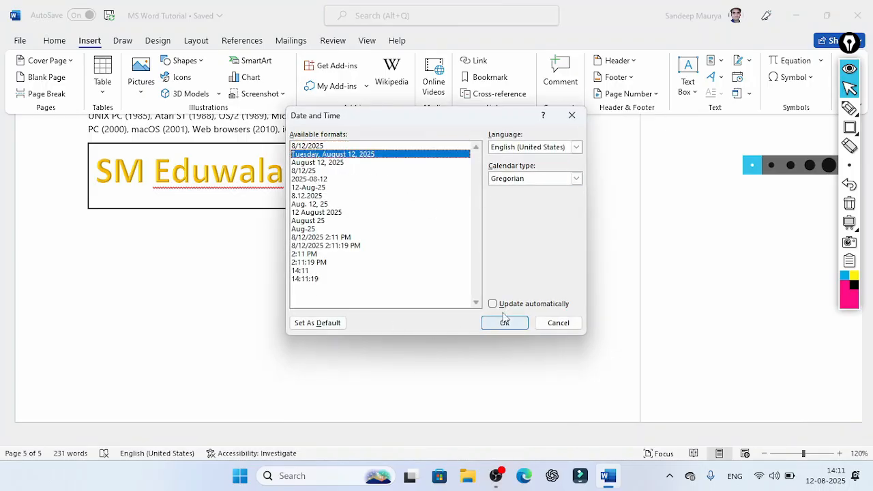
pyautogui.click(224, 255)
pyautogui.moveTo(848, 128)
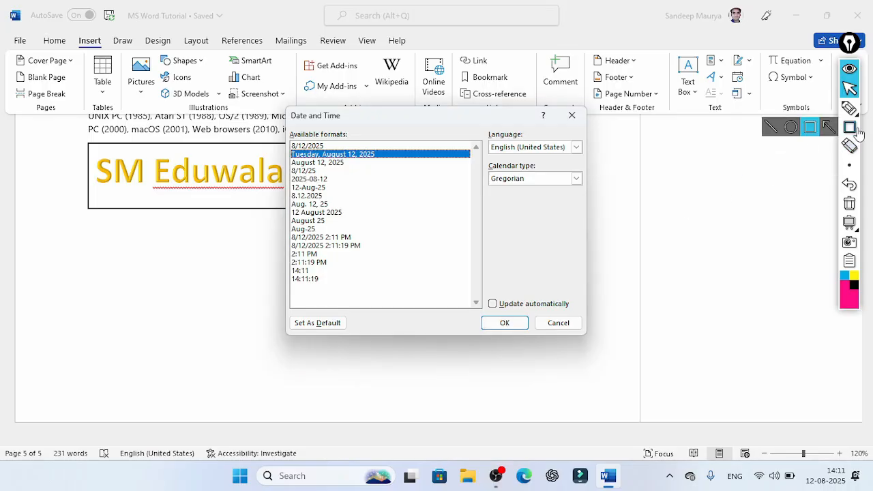
pyautogui.click(811, 133)
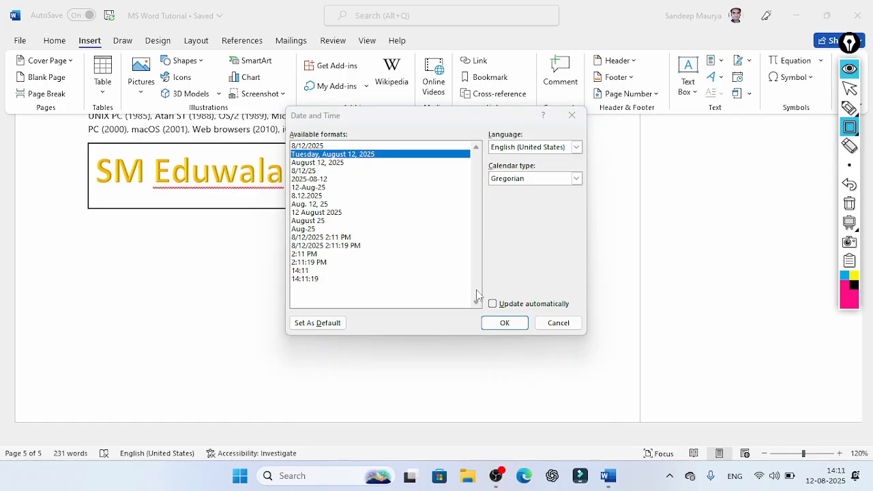
pyautogui.moveTo(475, 291)
pyautogui.mouseDown()
pyautogui.moveTo(490, 312)
pyautogui.moveTo(507, 316)
pyautogui.mouseUp()
pyautogui.click(851, 91)
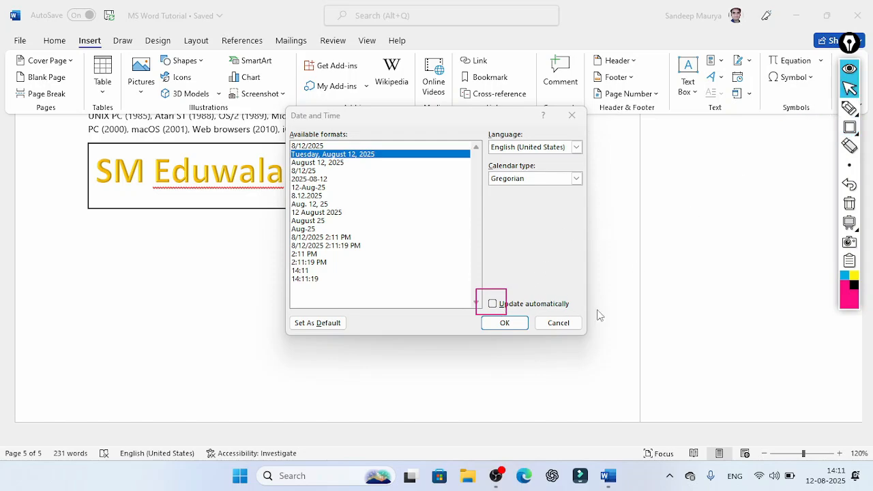
pyautogui.click(567, 329)
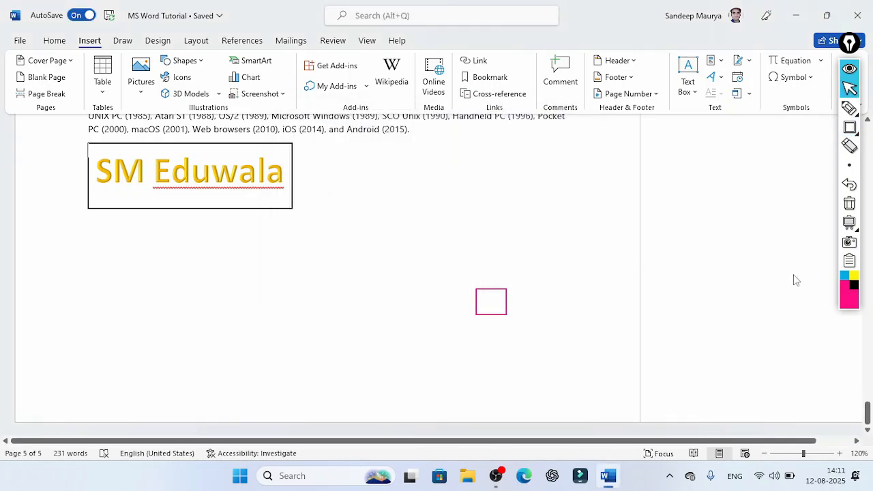
pyautogui.click(848, 203)
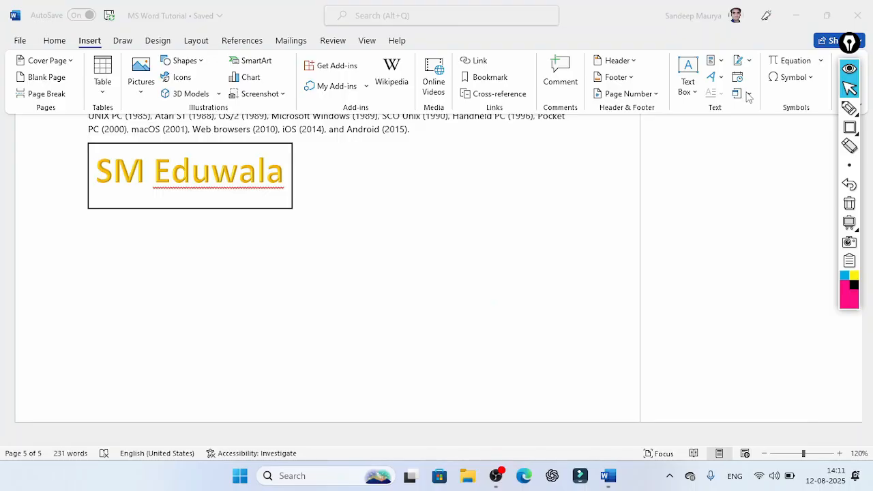
# Examine the object types available for embedding, including the descriptions of OpenDocument Drawing and WordPad Document
pyautogui.click(748, 95)
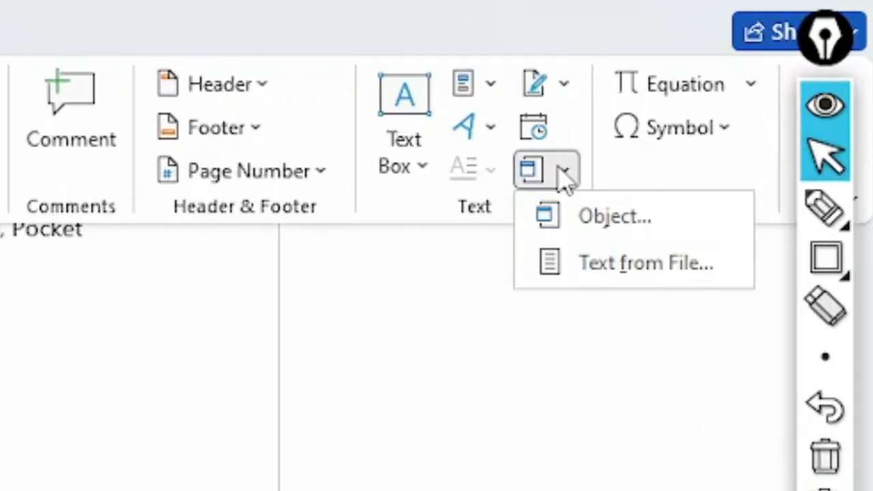
pyautogui.click(612, 218)
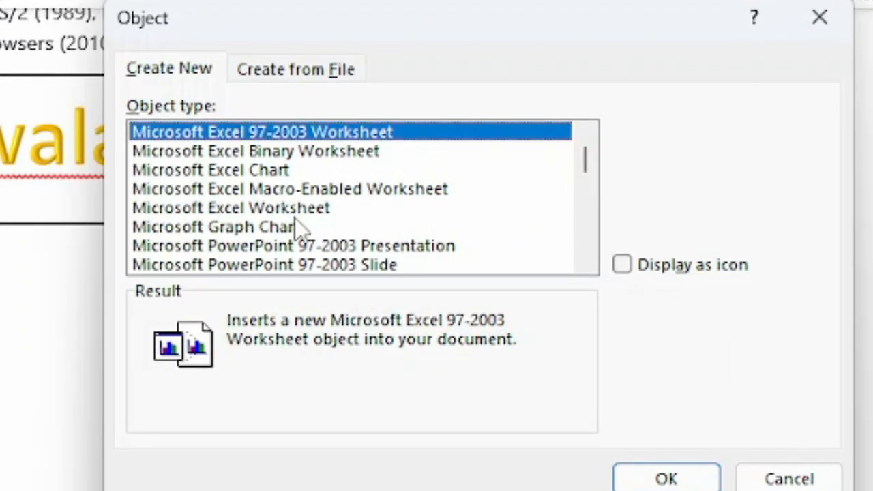
pyautogui.scroll(-10, 300, 229)
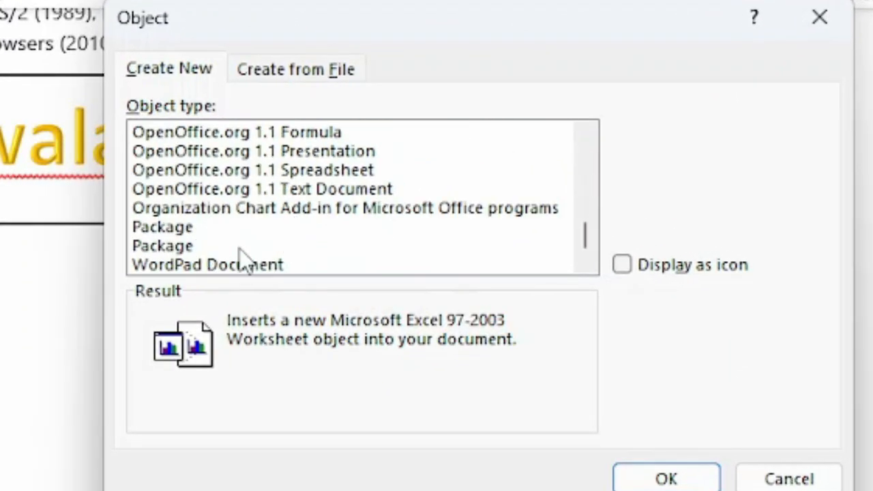
pyautogui.scroll(5, 335, 235)
pyautogui.scroll(-1, 317, 262)
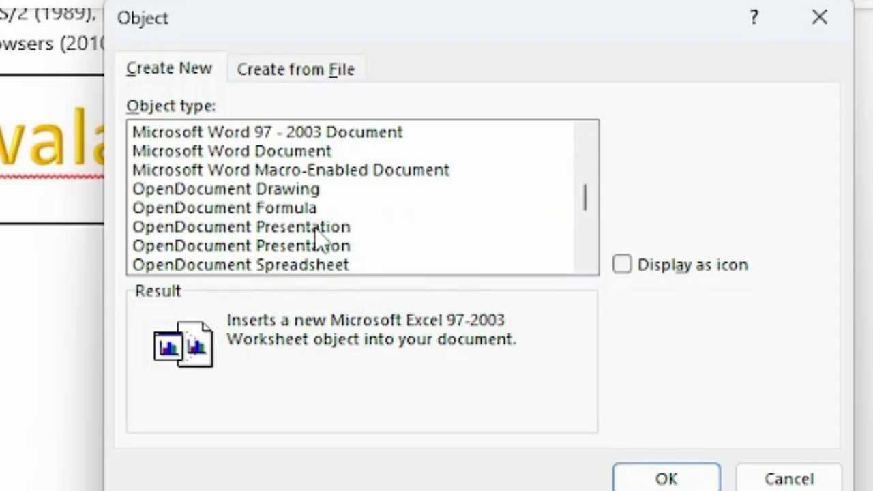
pyautogui.click(305, 195)
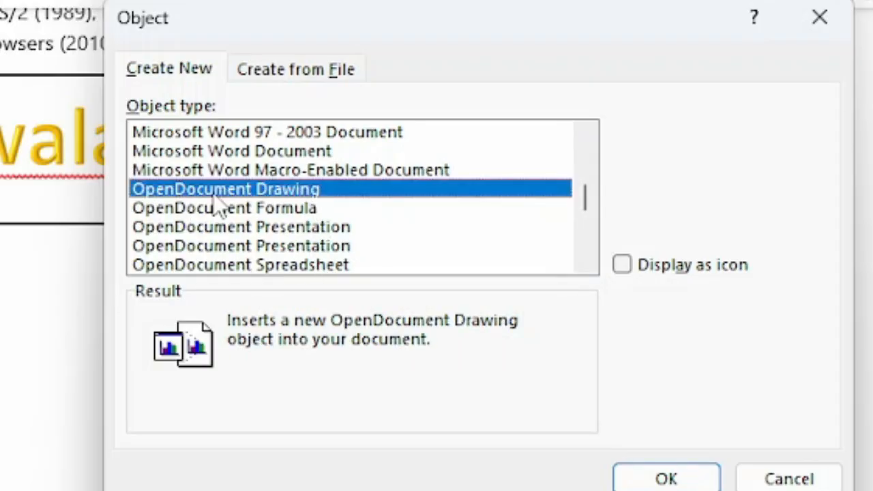
pyautogui.scroll(-4, 334, 199)
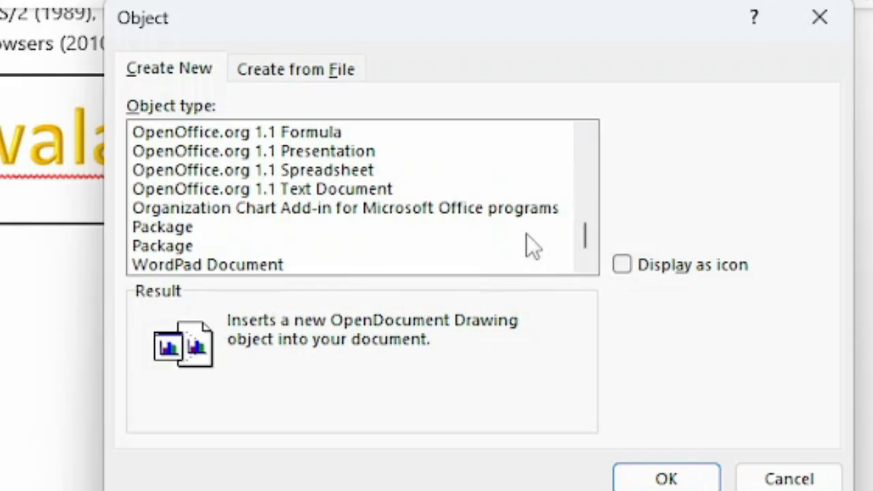
pyautogui.click(193, 266)
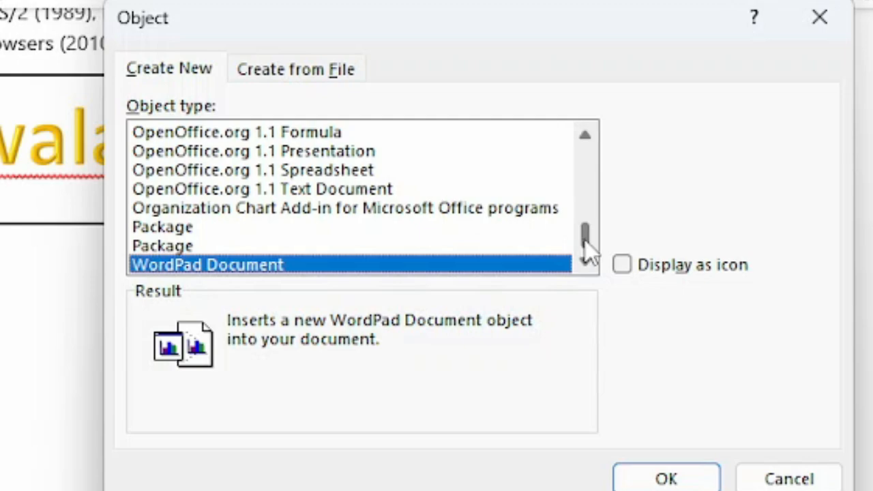
# Try to insert a new OpenDocument Text object into the document
pyautogui.moveTo(584, 244); pyautogui.dragTo(597, 181)
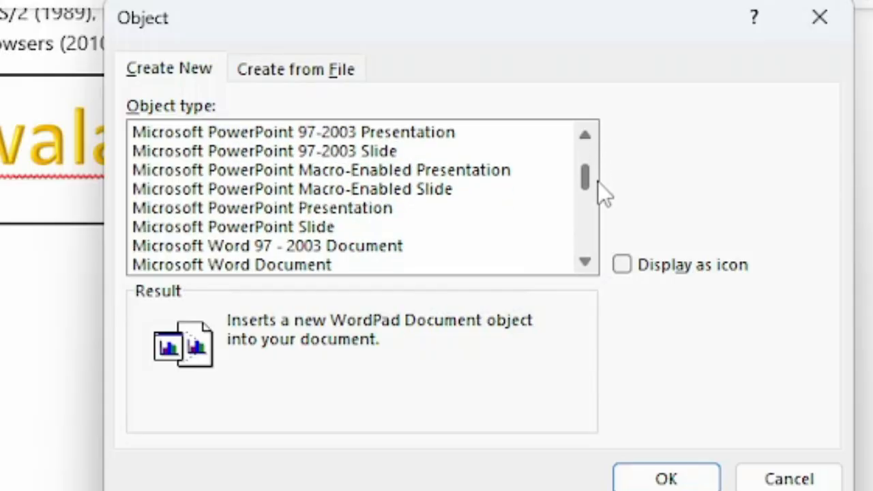
pyautogui.scroll(-2, 317, 242)
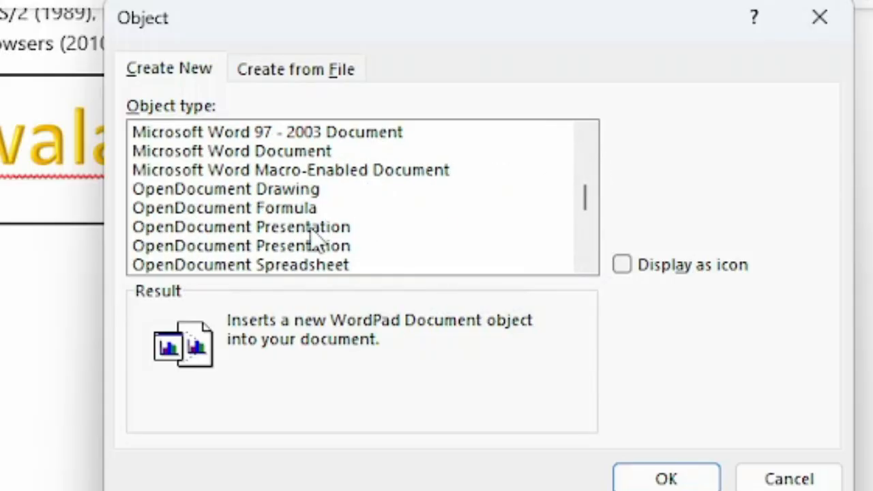
pyautogui.click(263, 214)
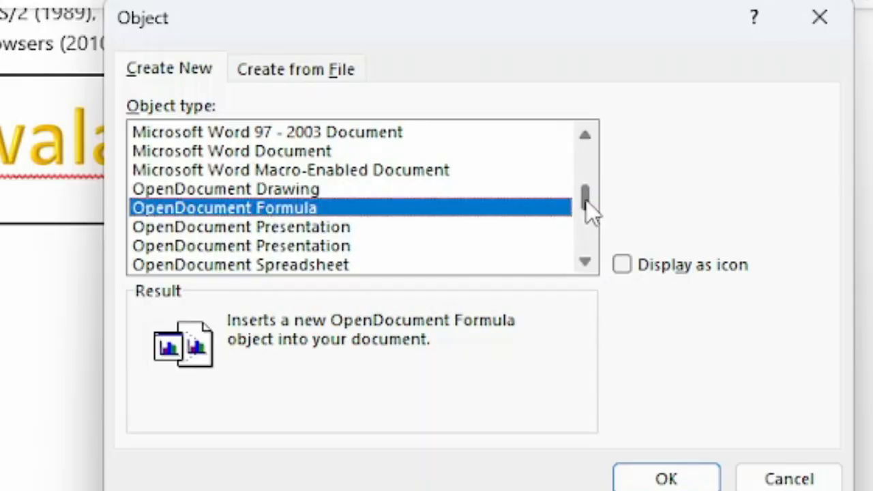
pyautogui.moveTo(586, 200); pyautogui.dragTo(586, 221)
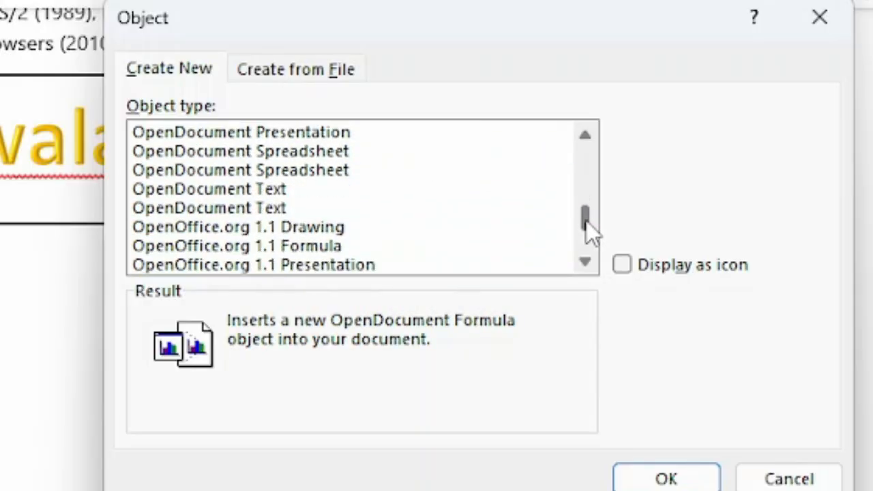
pyautogui.click(300, 193)
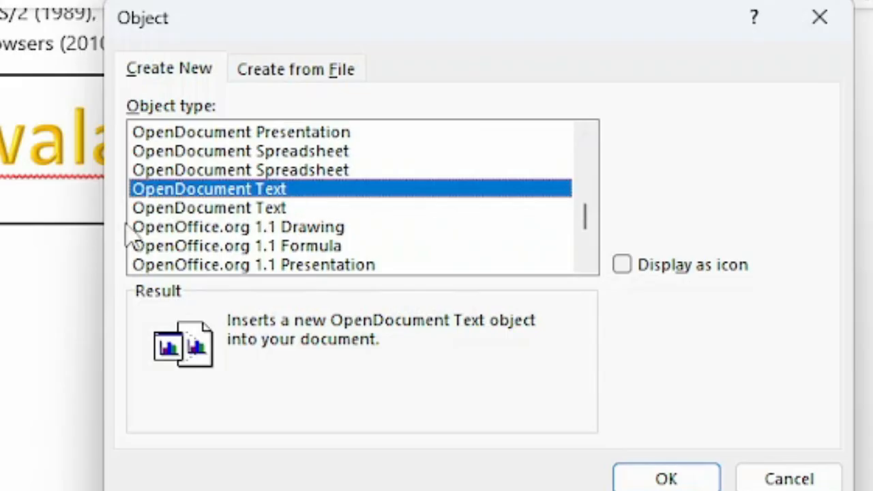
pyautogui.click(262, 210)
pyautogui.click(654, 477)
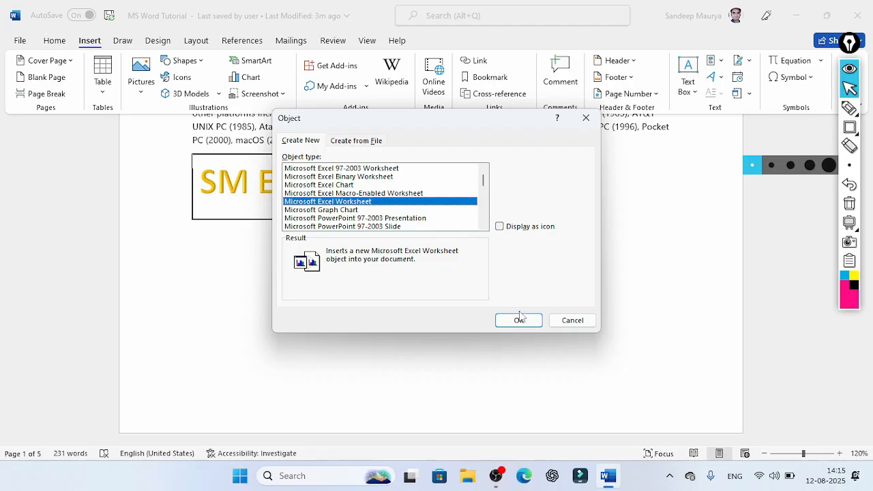
# Insert a new Microsoft Excel Worksheet object and enlarge its frame to span columns A to I and rows 1 to 13
pyautogui.click(519, 319)
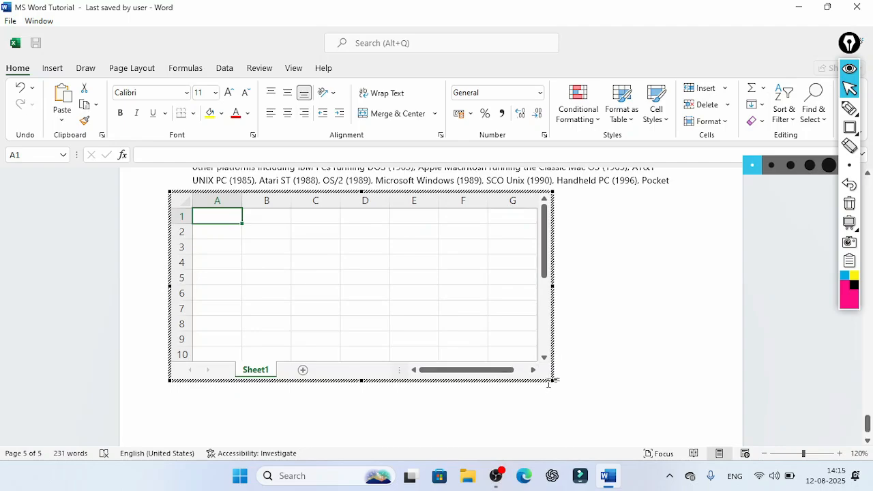
pyautogui.moveTo(552, 381); pyautogui.dragTo(652, 429)
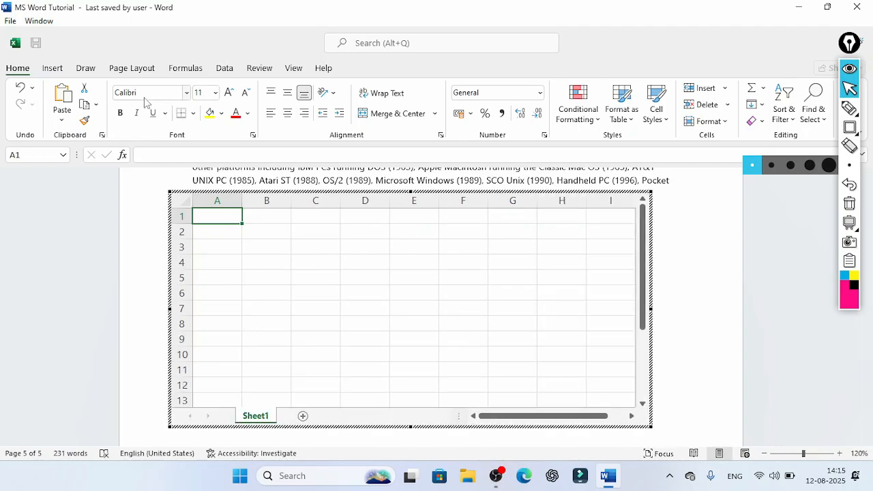
# Outline the Excel ribbon commands above the embedded worksheet with a pink rectangle annotation
pyautogui.click(849, 128)
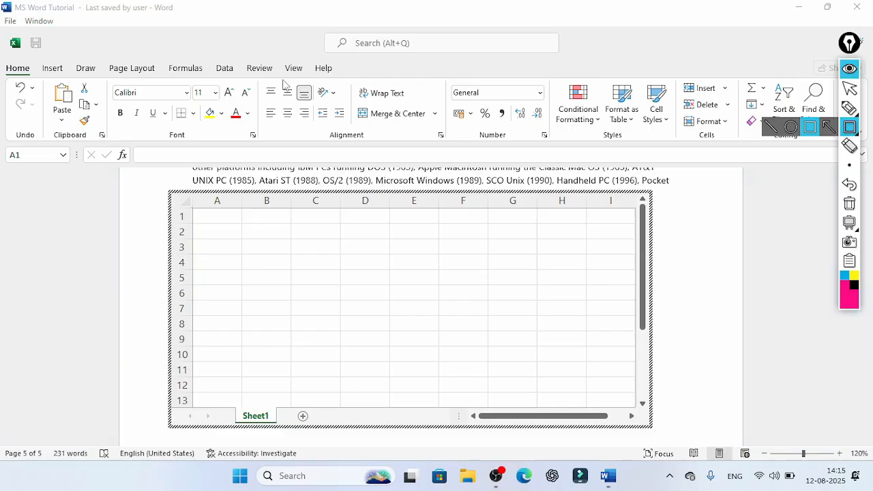
pyautogui.moveTo(14, 79)
pyautogui.mouseDown()
pyautogui.moveTo(109, 143)
pyautogui.moveTo(524, 159)
pyautogui.moveTo(851, 149)
pyautogui.mouseUp()
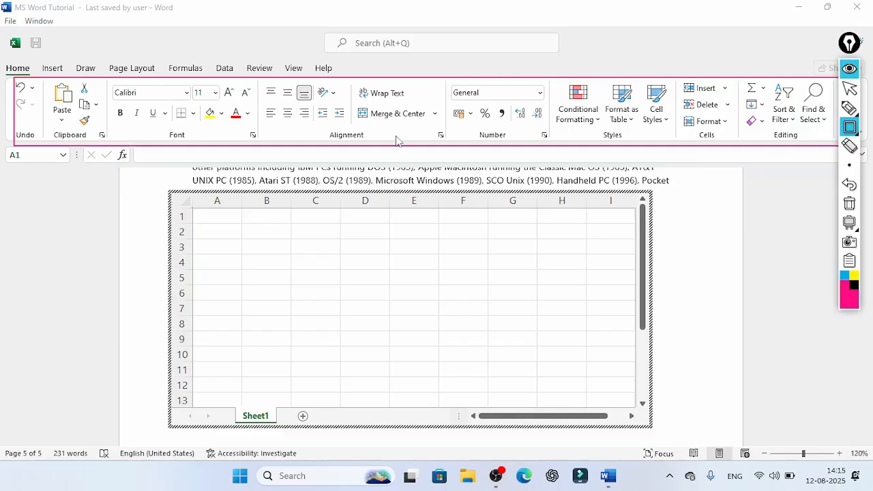
pyautogui.click(849, 88)
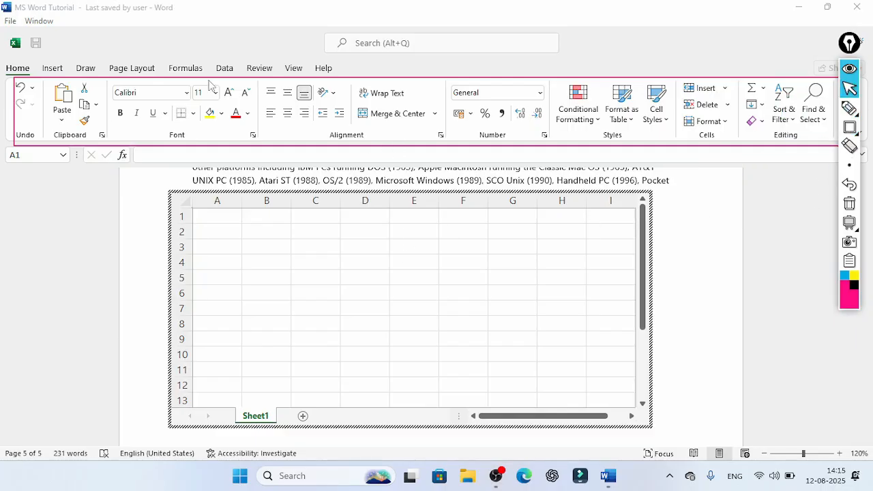
# Examine the Insert, Page Layout and Formulas commands available for the embedded worksheet and select cell C4
pyautogui.click(53, 68)
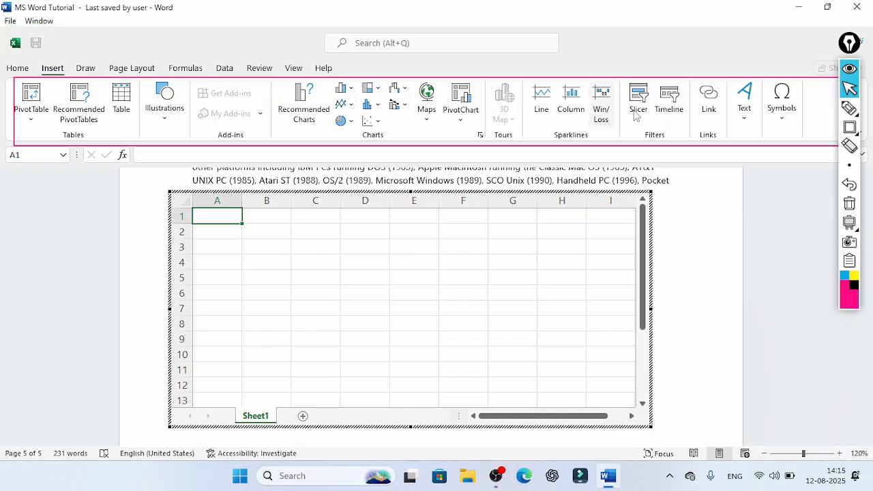
pyautogui.click(131, 69)
pyautogui.click(188, 71)
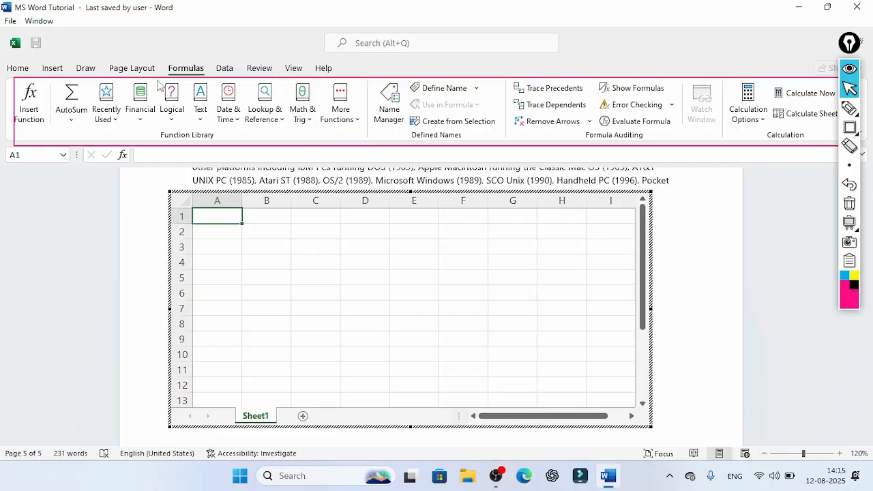
pyautogui.click(55, 71)
pyautogui.click(300, 266)
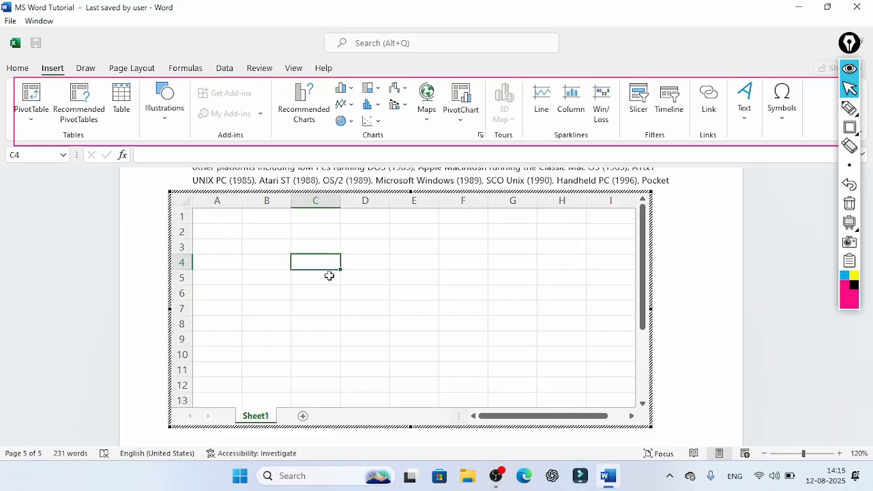
# Outline the embedded worksheet's cell area from about B2 to H12 with a pink rectangle annotation
pyautogui.click(854, 128)
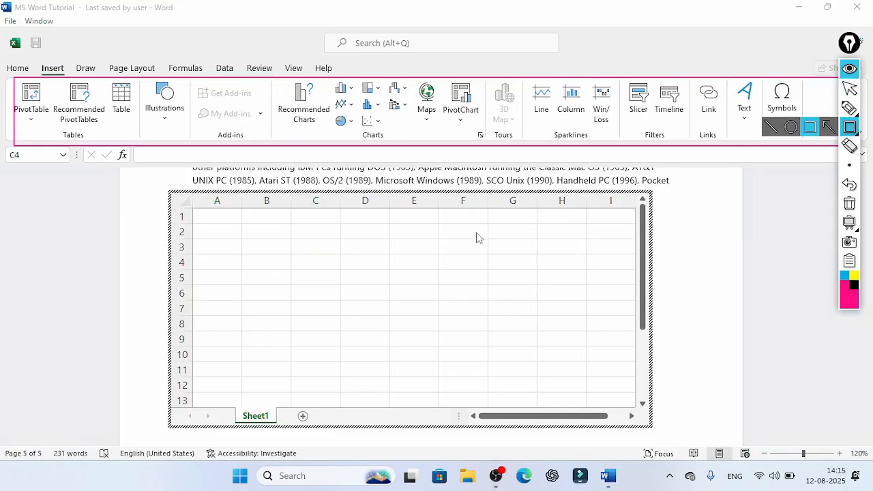
pyautogui.moveTo(238, 223)
pyautogui.mouseDown()
pyautogui.moveTo(369, 364)
pyautogui.moveTo(600, 394)
pyautogui.mouseUp()
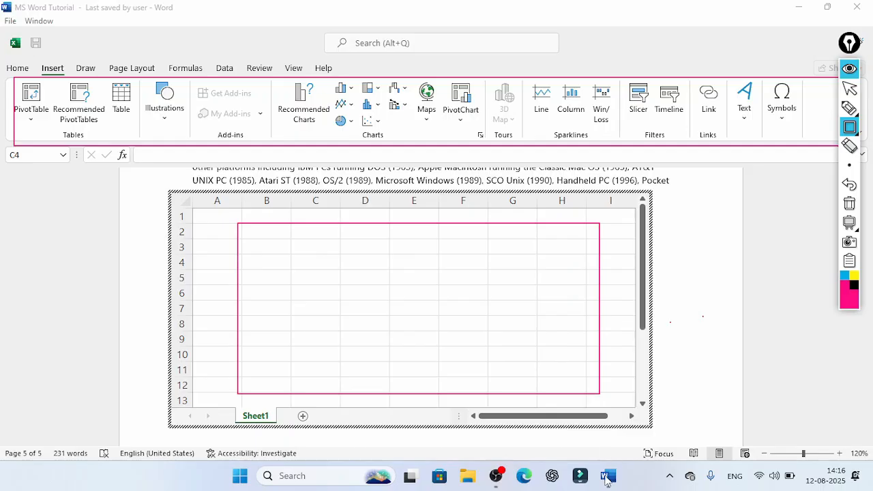
# Finish editing the embedded worksheet, return to the document page and clear all the pink screen annotations
pyautogui.click(850, 90)
pyautogui.click(707, 283)
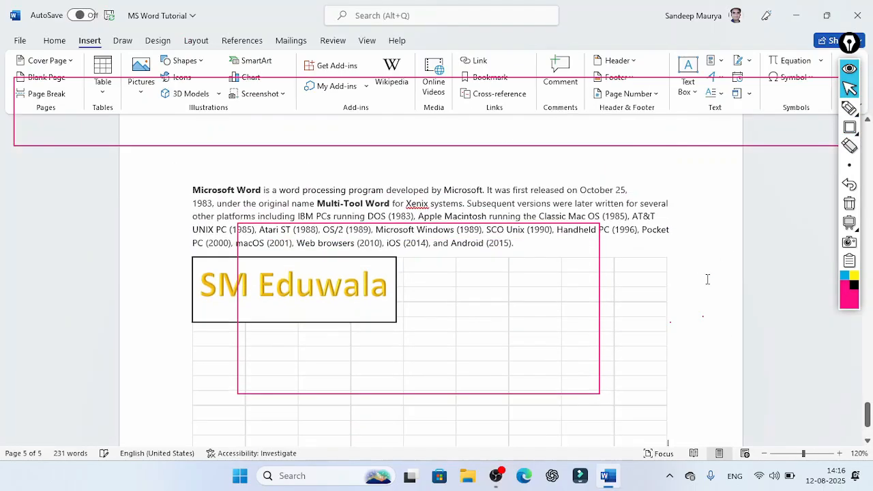
pyautogui.scroll(-3, 707, 279)
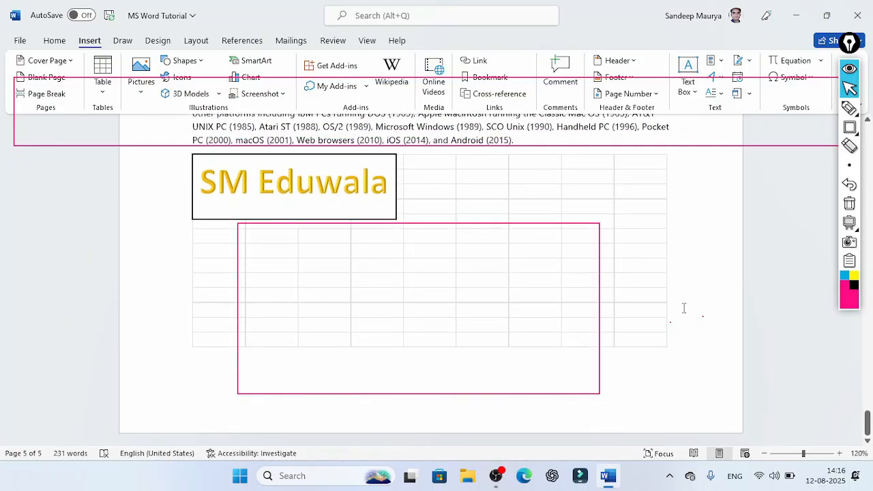
pyautogui.click(849, 107)
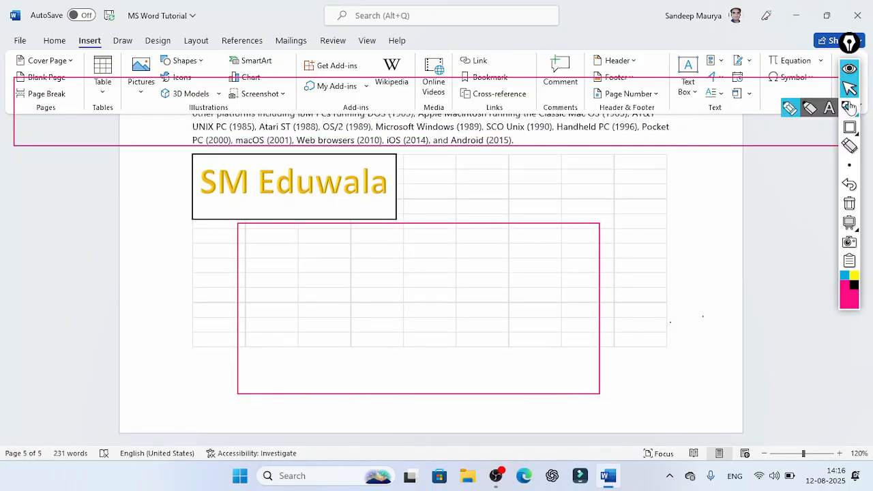
pyautogui.click(849, 203)
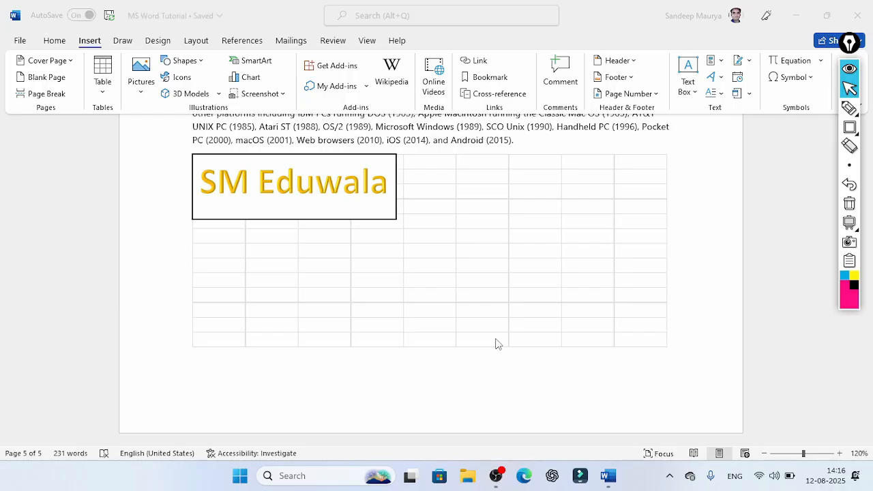
# Examine the options for embedding an object or inserting text from a file
pyautogui.click(749, 97)
pyautogui.click(749, 97)
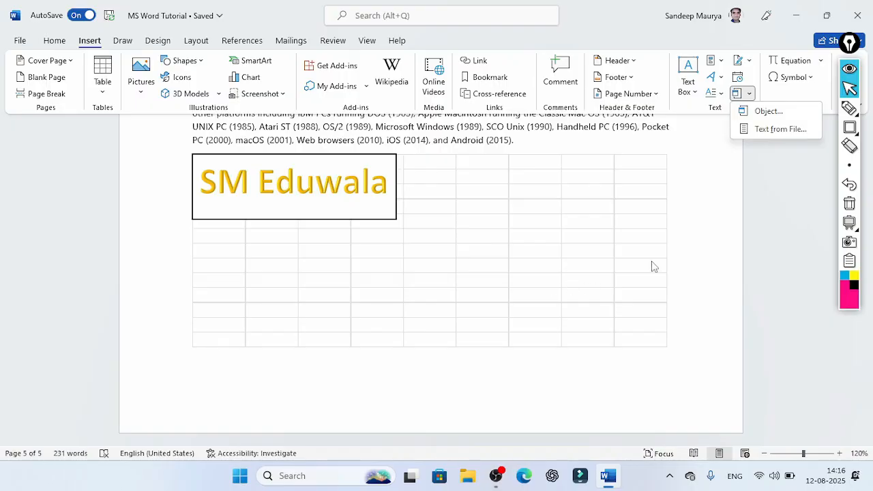
pyautogui.press('Escape')
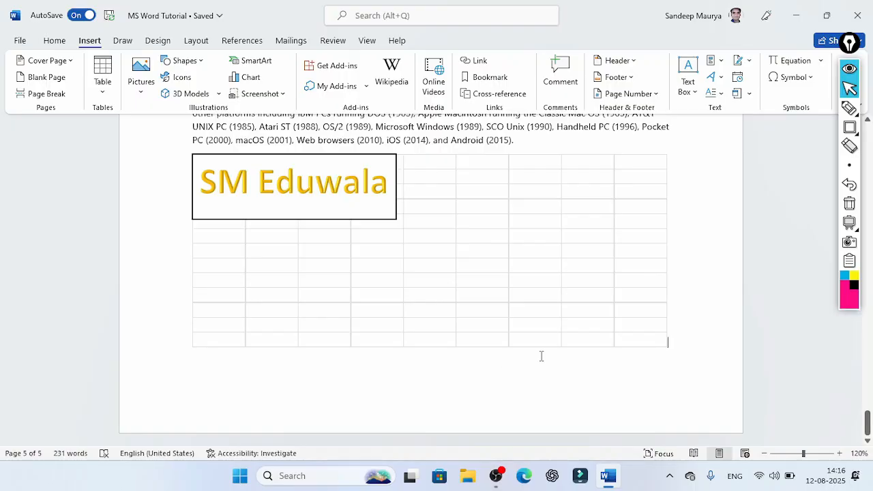
# Delete all of the document's content, including the worksheet object and the SM Eduwala text box
pyautogui.press('Return')
pyautogui.press('Return')
pyautogui.press('Return')
pyautogui.scroll(-5, 541, 356)
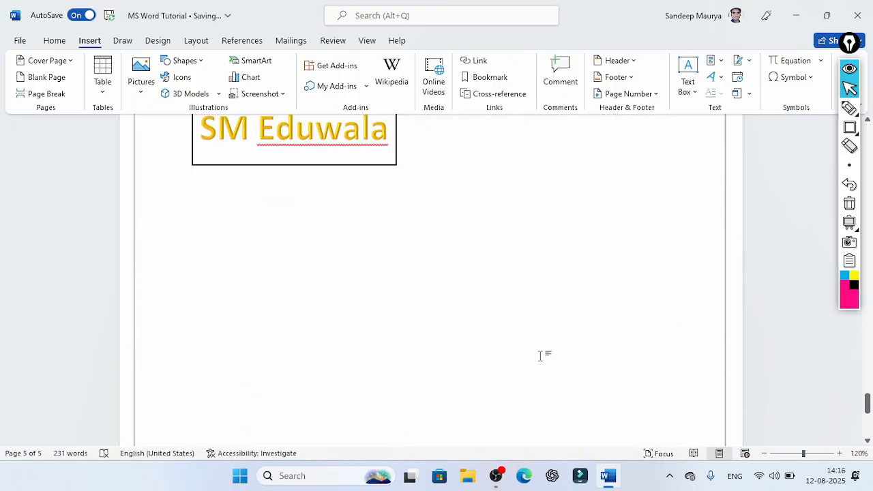
pyautogui.scroll(2, 330, 276)
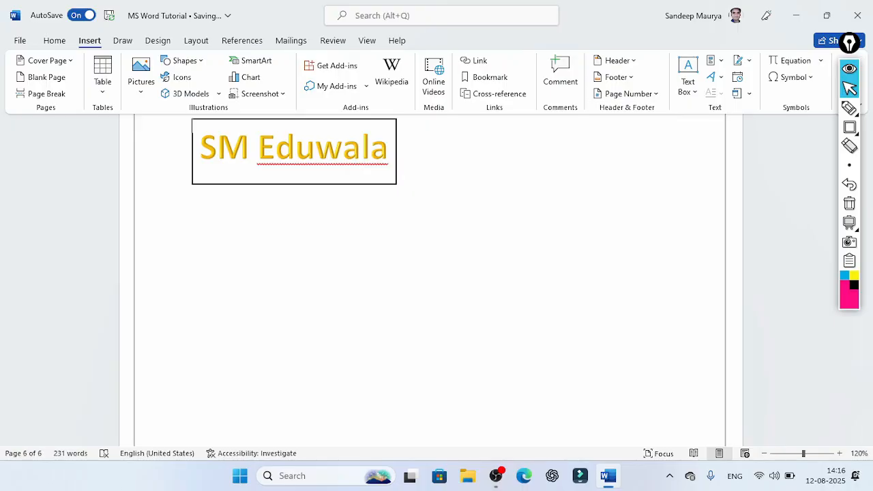
pyautogui.scroll(1, 405, 178)
pyautogui.hotkey('ctrl', 'a')
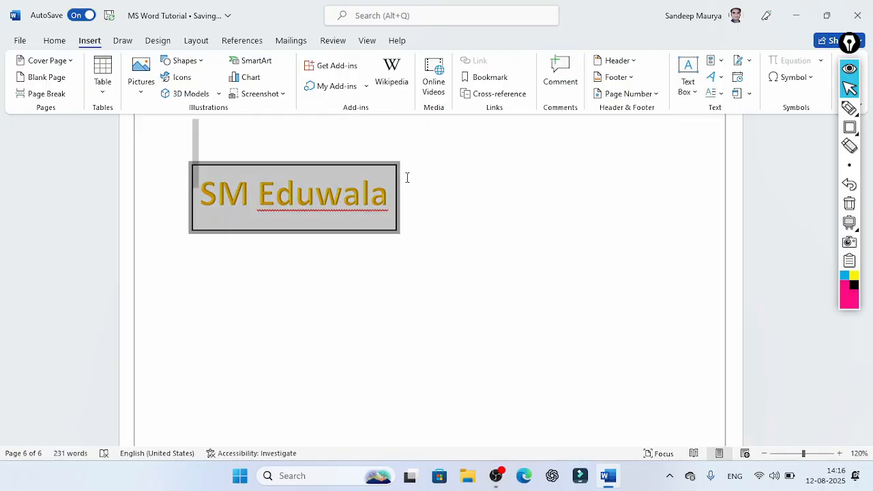
pyautogui.press('Delete')
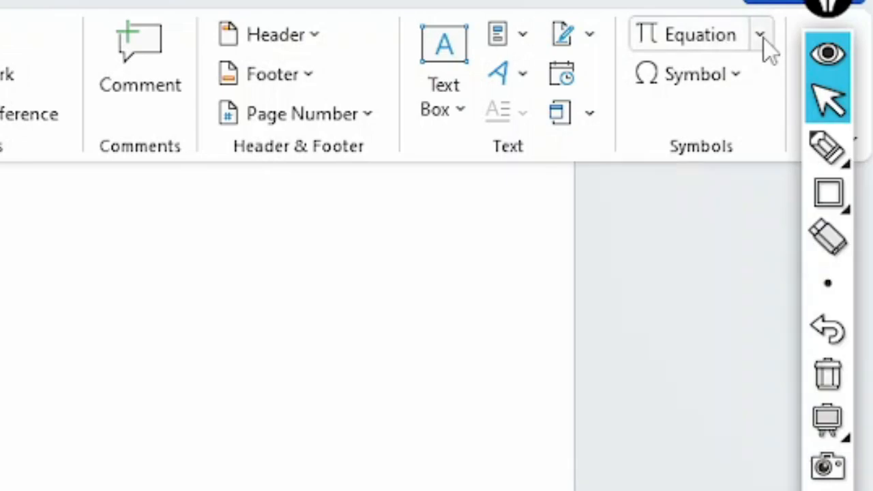
# Insert the built-in Binomial Theorem equation on the empty page
pyautogui.click(761, 35)
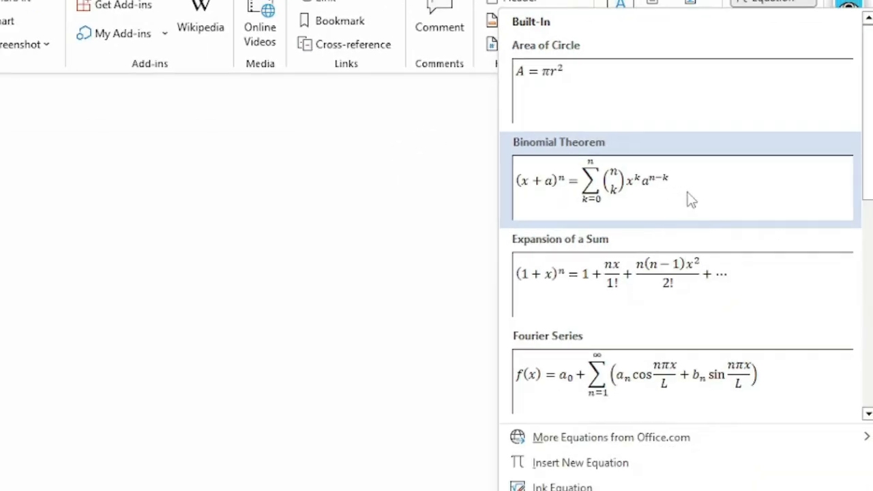
pyautogui.click(678, 198)
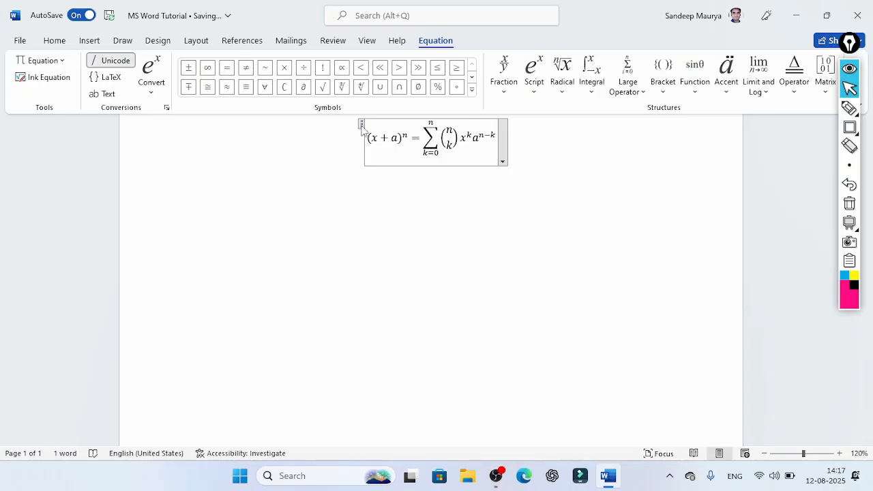
pyautogui.moveTo(362, 128); pyautogui.dragTo(339, 144)
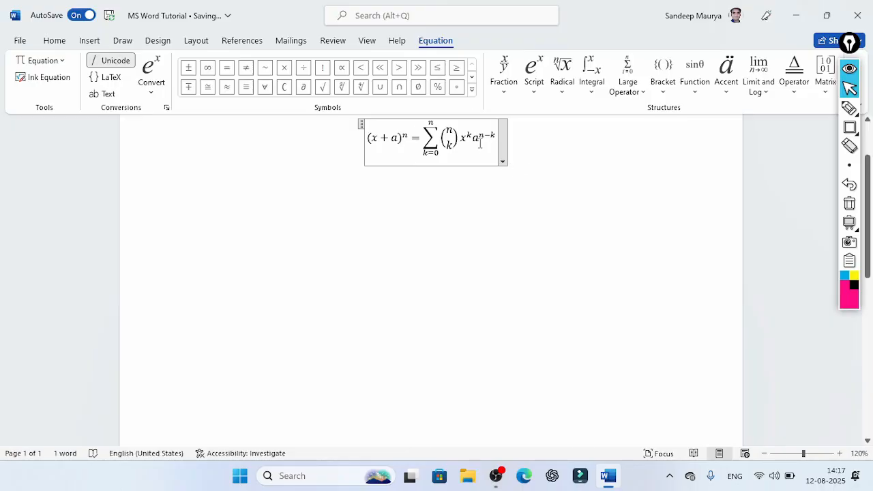
# Outline the binomial equation and the Equation tab heading with pink rectangle annotations, and clear both annotations
pyautogui.click(849, 127)
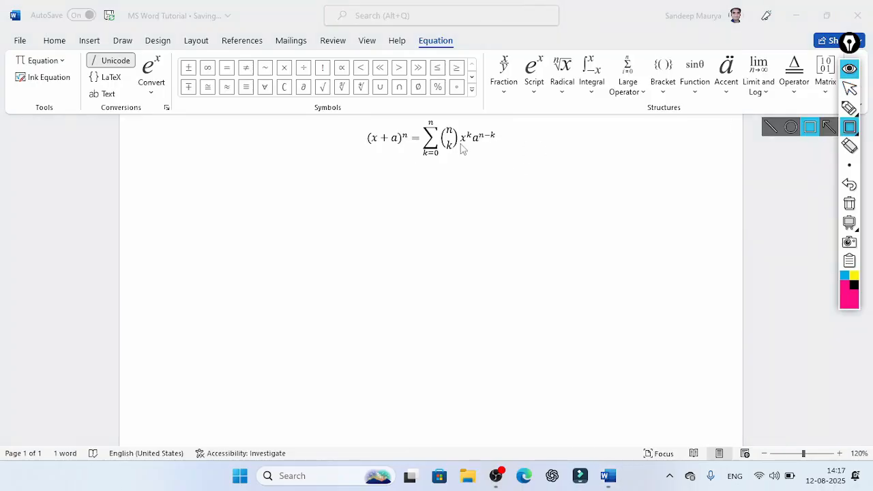
pyautogui.moveTo(343, 119); pyautogui.dragTo(530, 166)
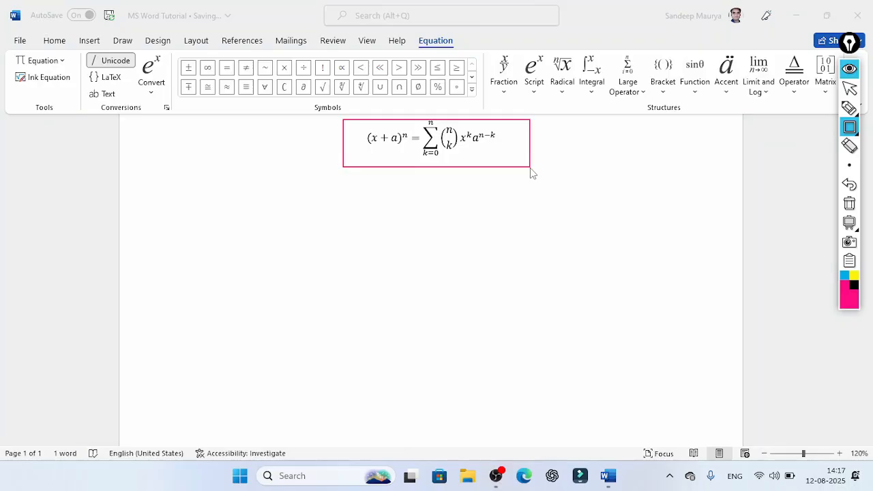
pyautogui.click(849, 89)
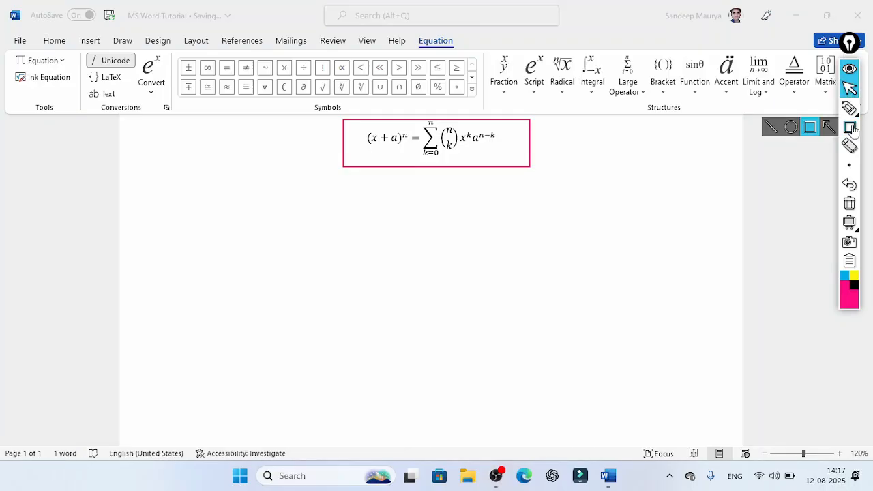
pyautogui.click(849, 127)
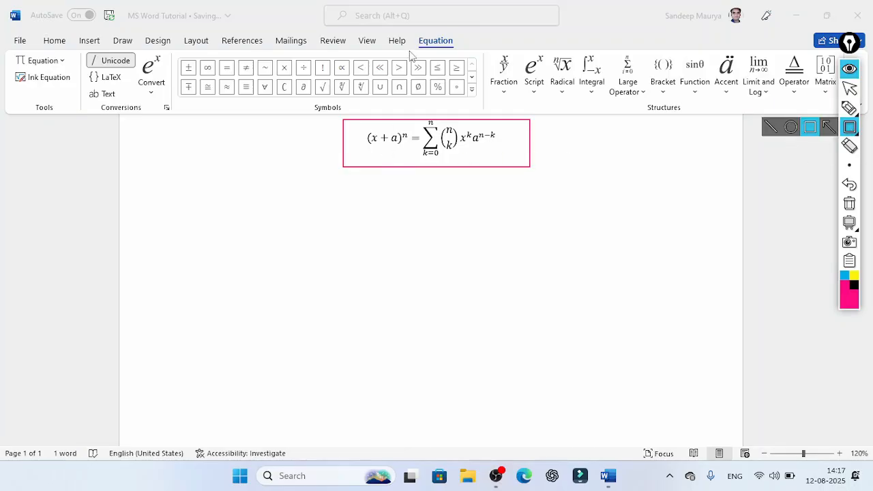
pyautogui.moveTo(410, 34); pyautogui.dragTo(457, 55)
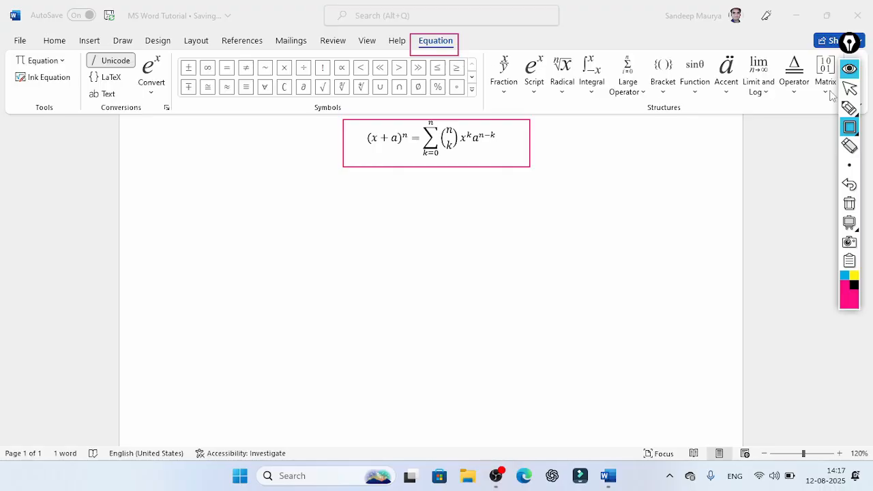
pyautogui.click(849, 89)
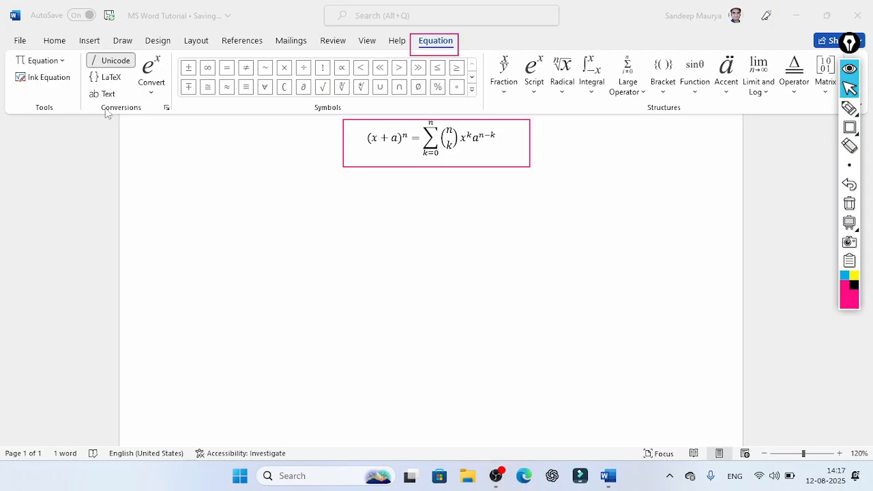
pyautogui.click(848, 206)
# Select the binomial equation and examine the built-in equations, conversion formats, Basic Math symbols and fraction structures
pyautogui.click(360, 131)
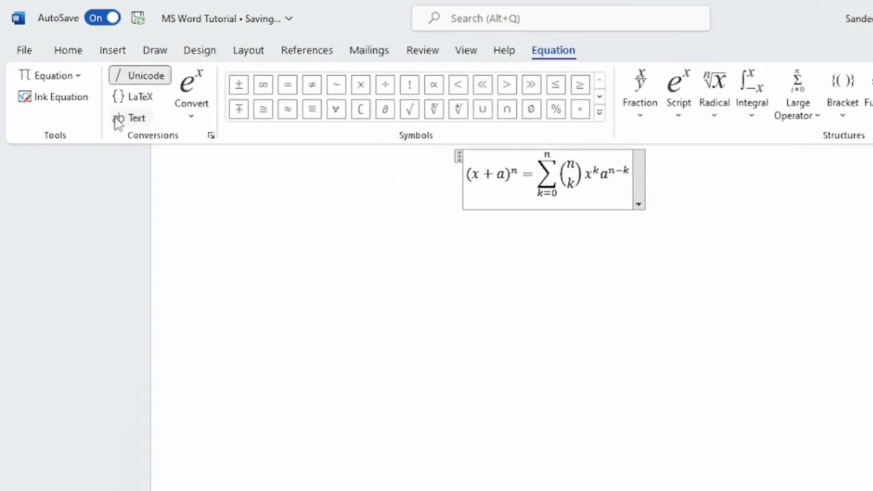
pyautogui.click(76, 76)
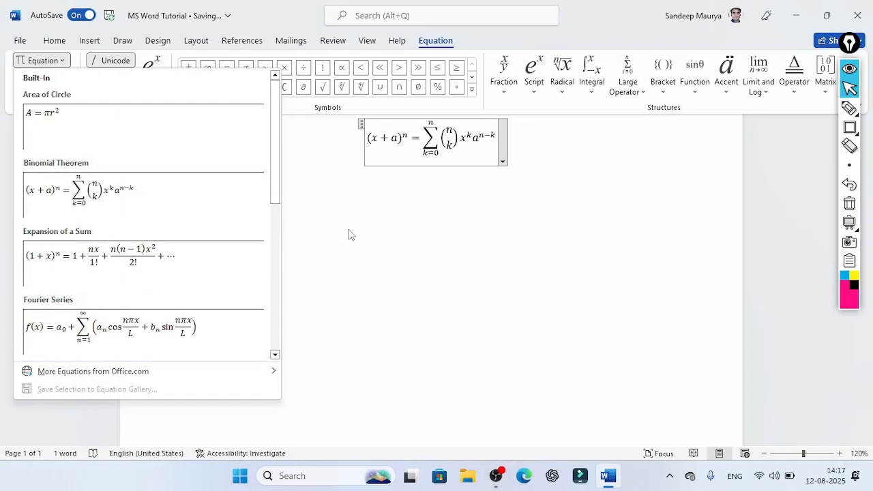
pyautogui.click(480, 265)
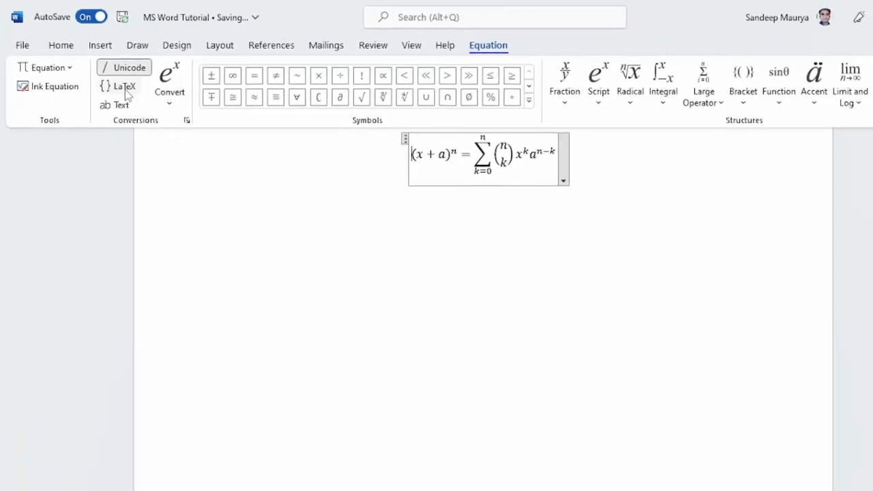
pyautogui.click(188, 115)
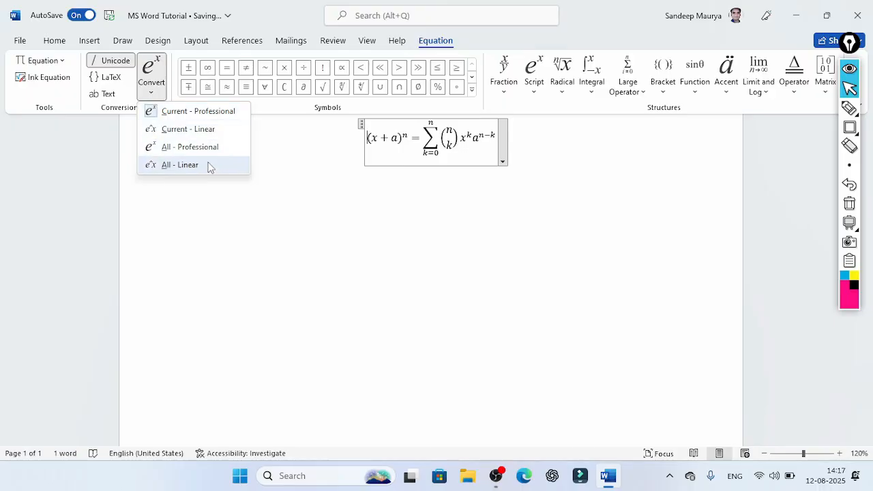
pyautogui.click(471, 92)
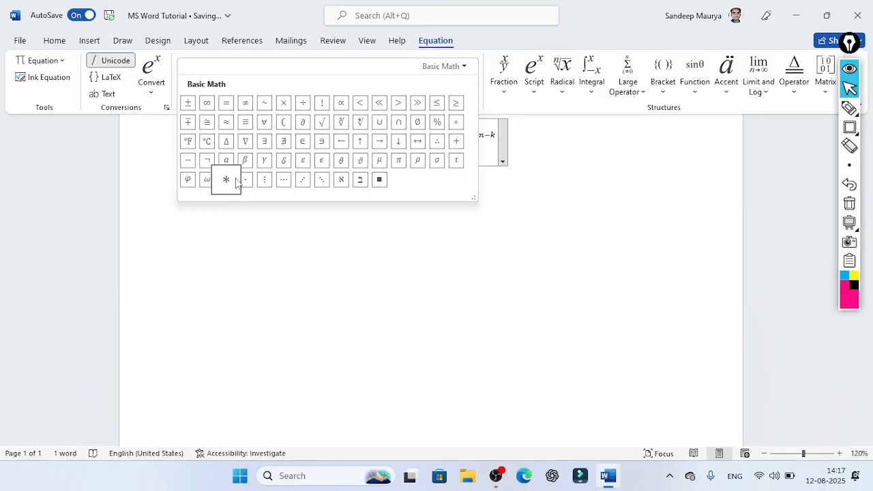
pyautogui.click(504, 94)
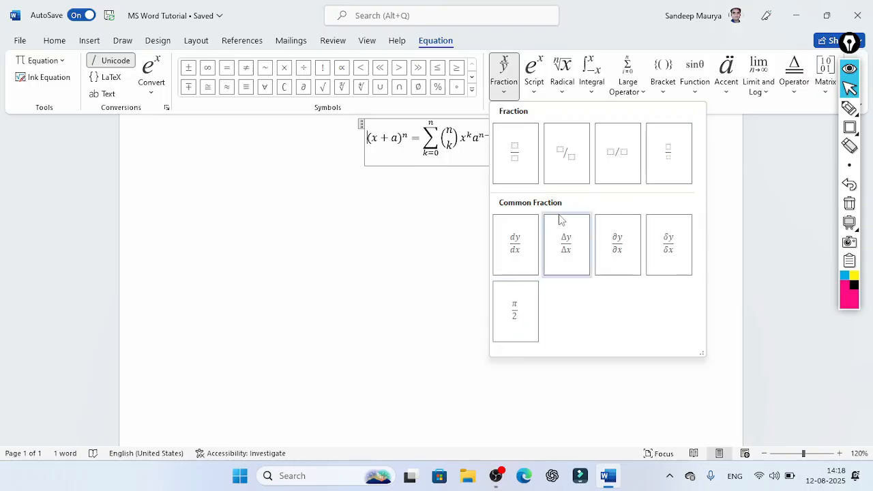
# Insert a combined subscript-superscript placeholder at the start of the binomial equation and leave equation editing
pyautogui.click(535, 92)
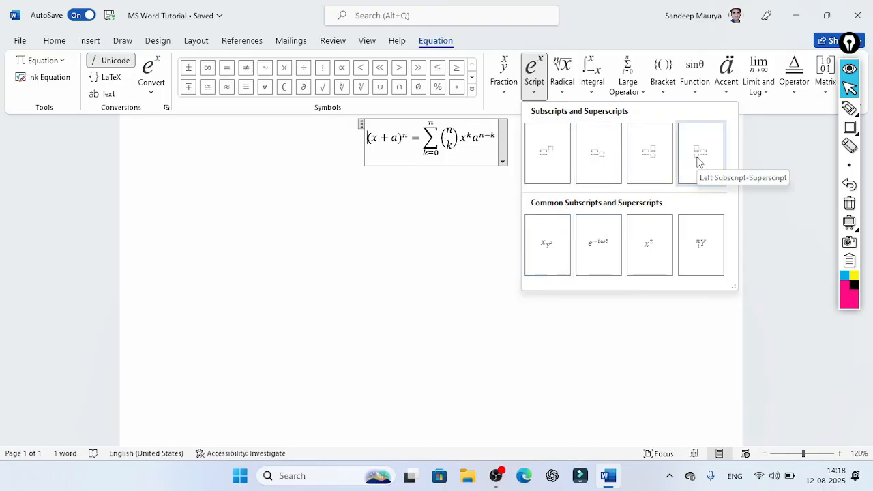
pyautogui.click(655, 164)
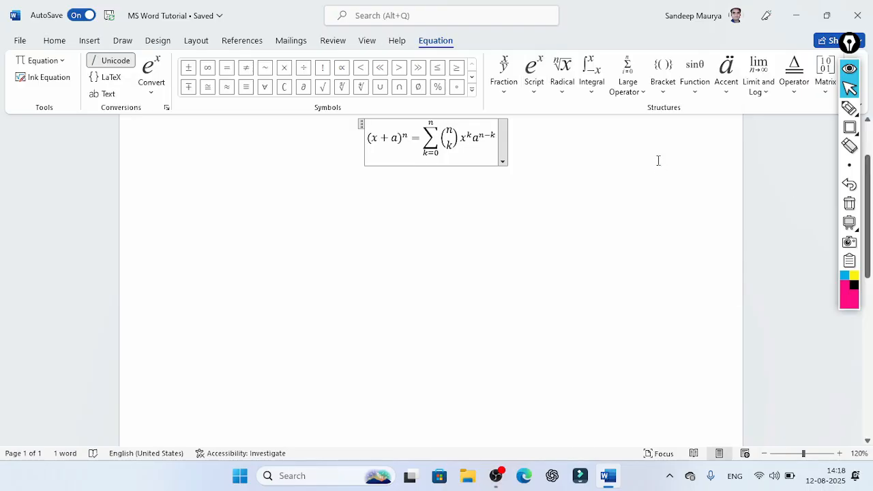
pyautogui.click(272, 265)
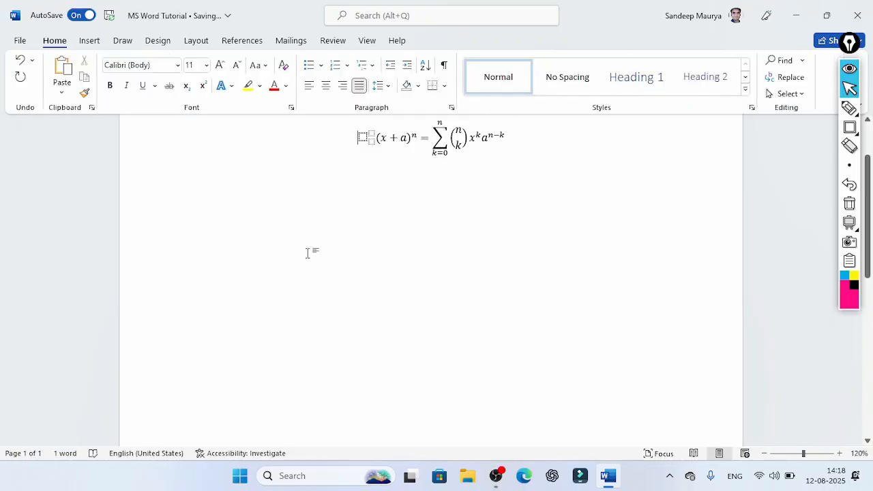
# Add blank lines above the equation to make room for text near the top of the page
pyautogui.press('Return')
pyautogui.press('Return')
pyautogui.press('Return')
pyautogui.press('Return')
pyautogui.press('Return')
pyautogui.press('Return')
pyautogui.press('Return')
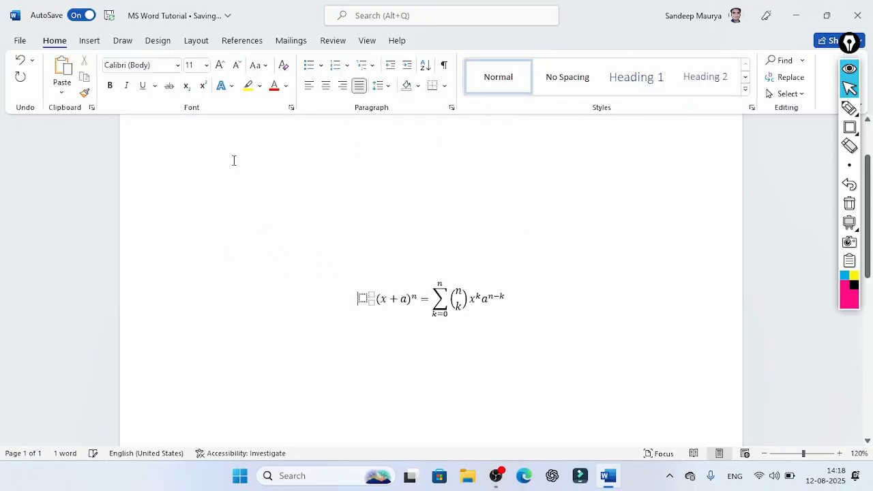
pyautogui.click(234, 160)
pyautogui.press('Return')
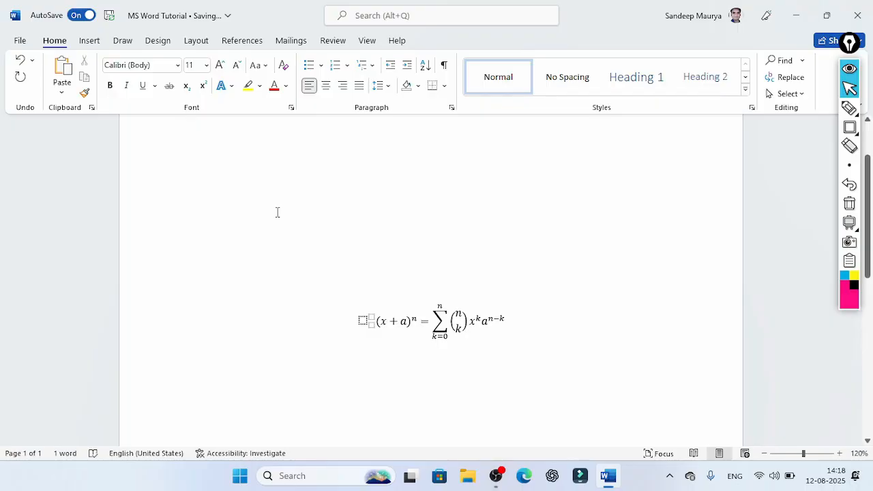
# Enter "2-" on a blank line above the equation, followed by a superscript 3
pyautogui.write('2')
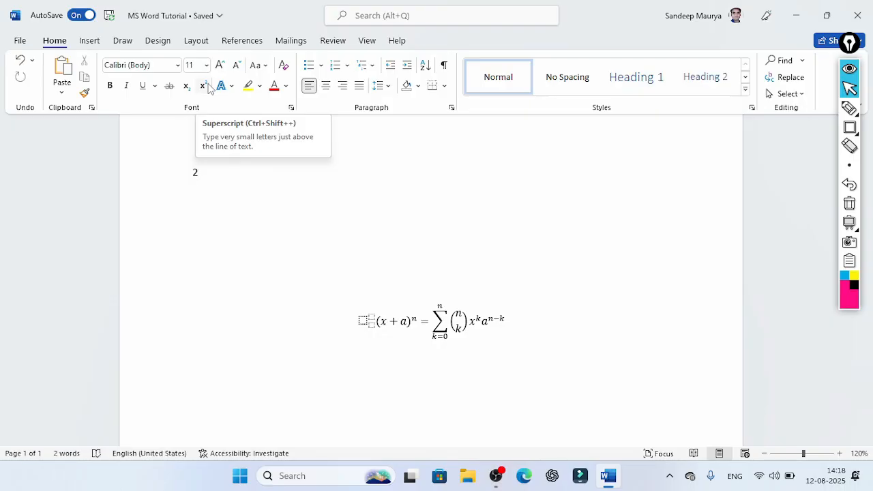
pyautogui.write('_')
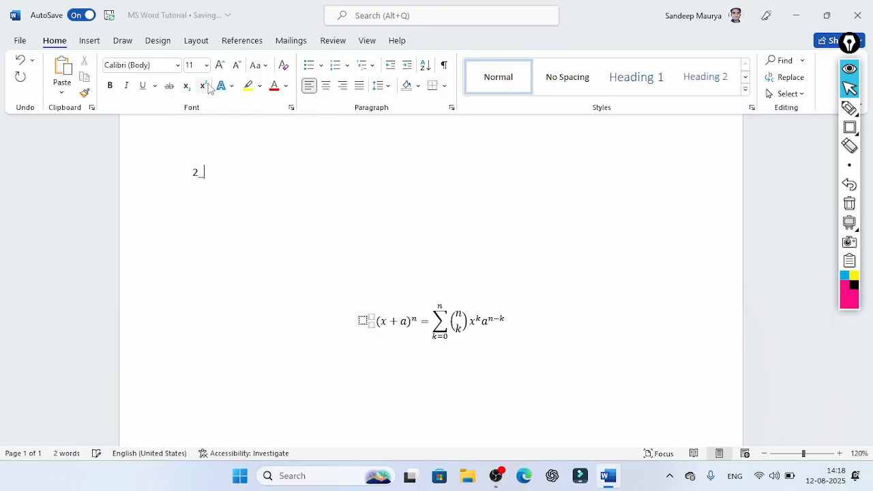
pyautogui.press('BackSpace')
pyautogui.click(208, 84)
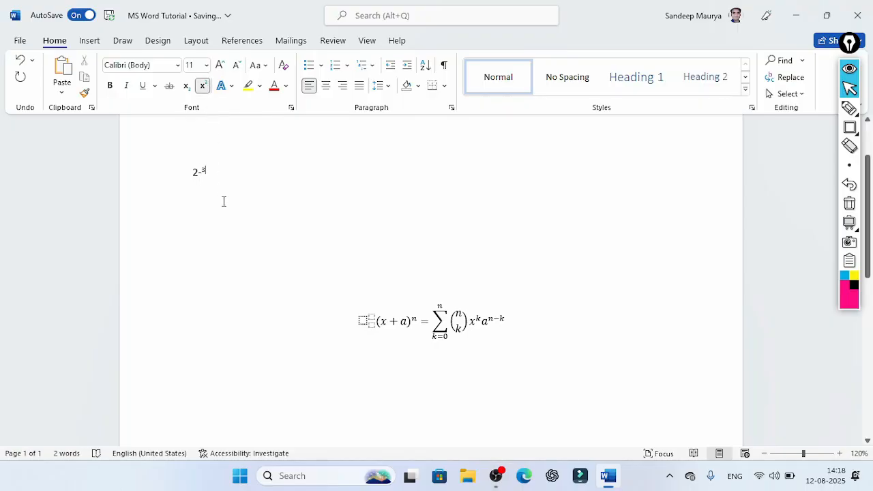
# Continue the line with a hyphen in normal text and a subscript 5
pyautogui.click(203, 86)
pyautogui.write('-')
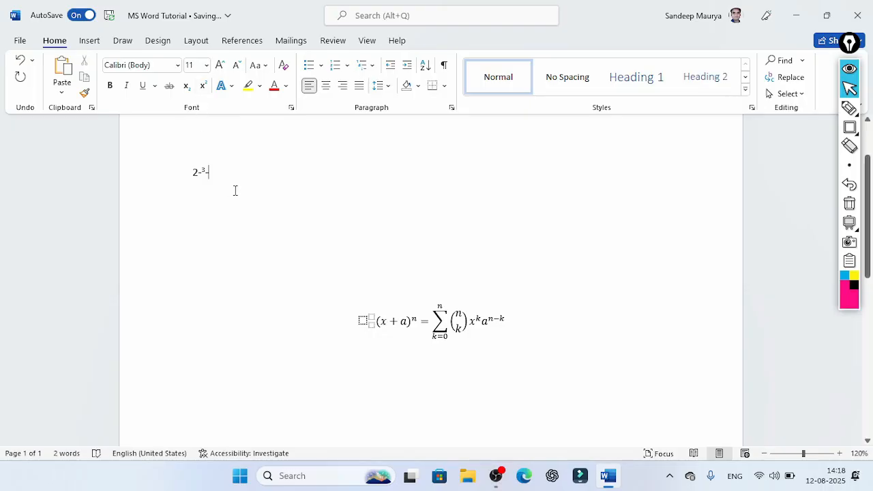
pyautogui.click(187, 87)
pyautogui.write('5')
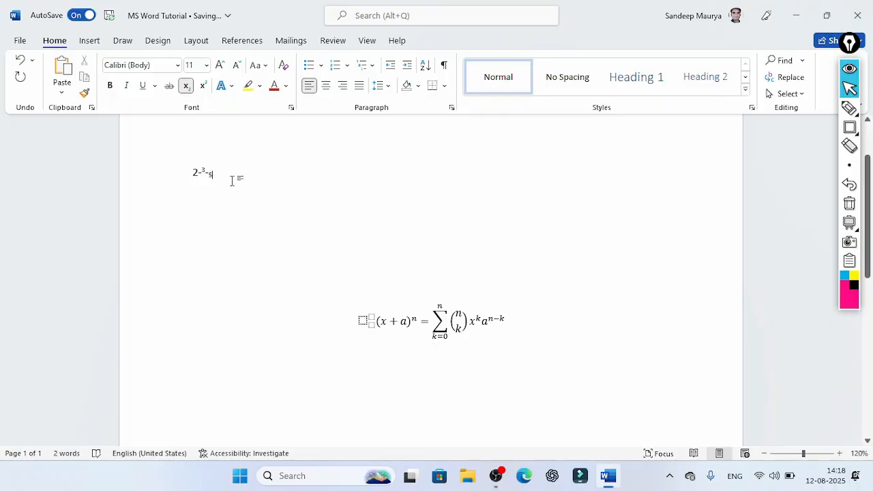
# Delete the line of text with the superscript 3 and subscript 5 above the binomial equation
pyautogui.moveTo(232, 181); pyautogui.dragTo(182, 165)
pyautogui.press('BackSpace')
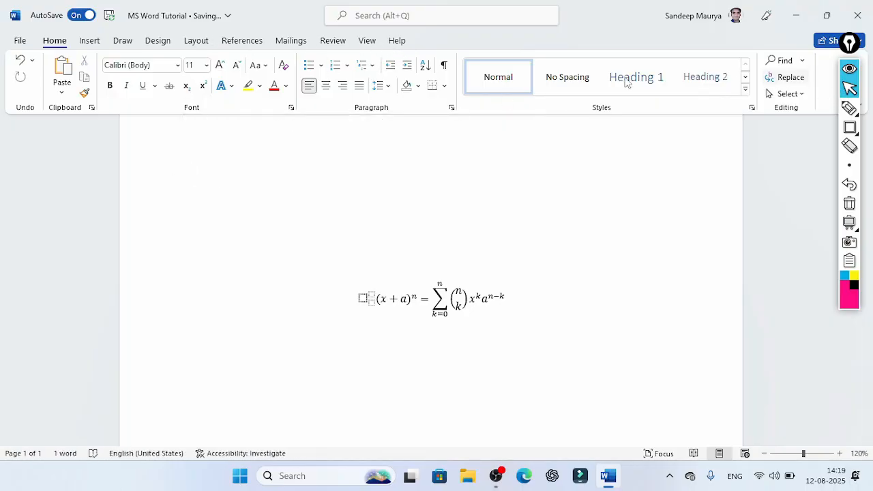
# Insert the built-in A = πr² equation on the blank line and replace its content with an empty Subscript-Superscript structure
pyautogui.click(89, 40)
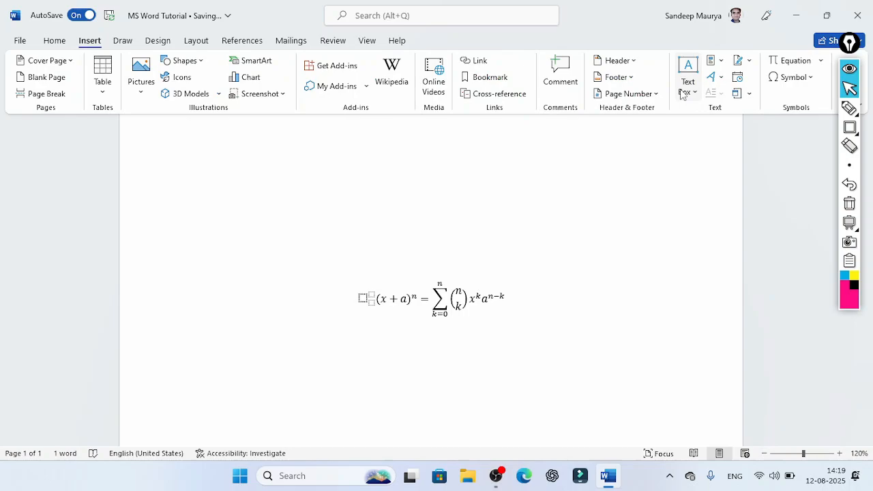
pyautogui.click(820, 60)
pyautogui.click(677, 140)
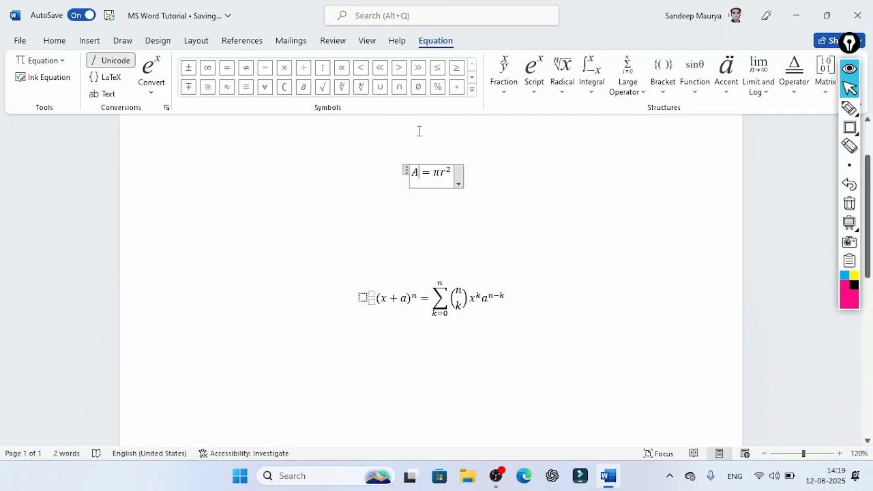
pyautogui.moveTo(453, 179); pyautogui.dragTo(386, 167)
pyautogui.press('Delete')
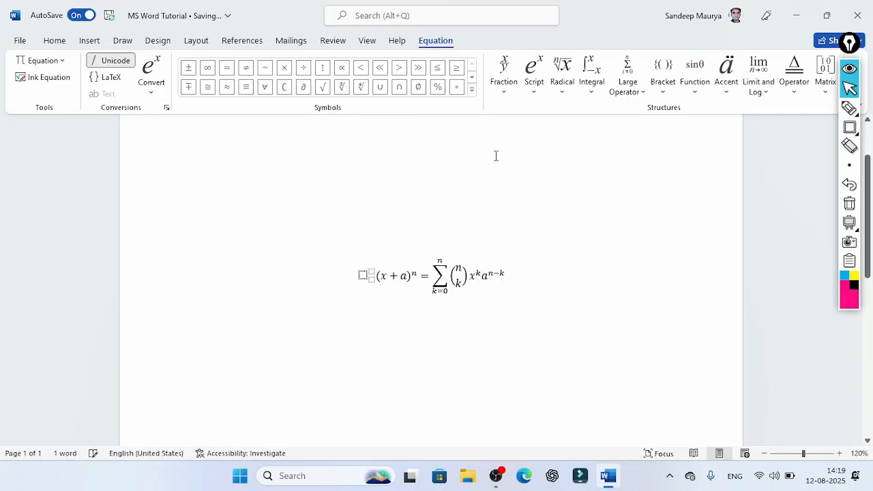
pyautogui.click(533, 91)
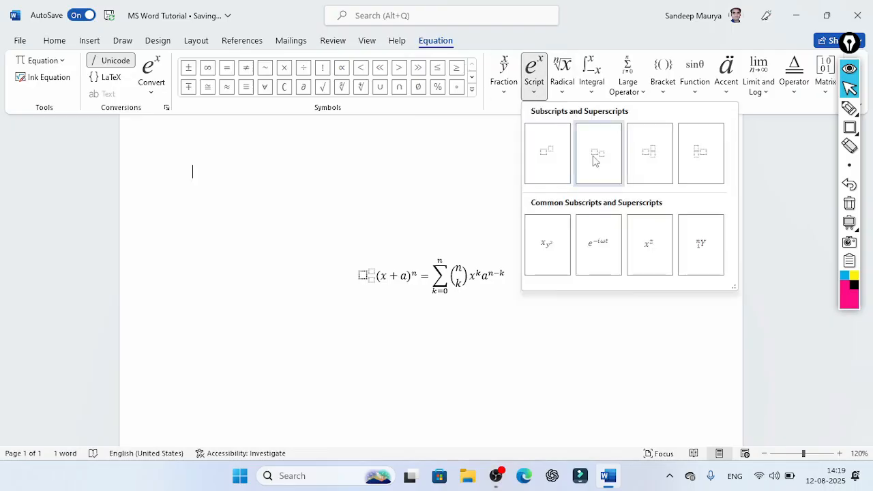
pyautogui.click(649, 153)
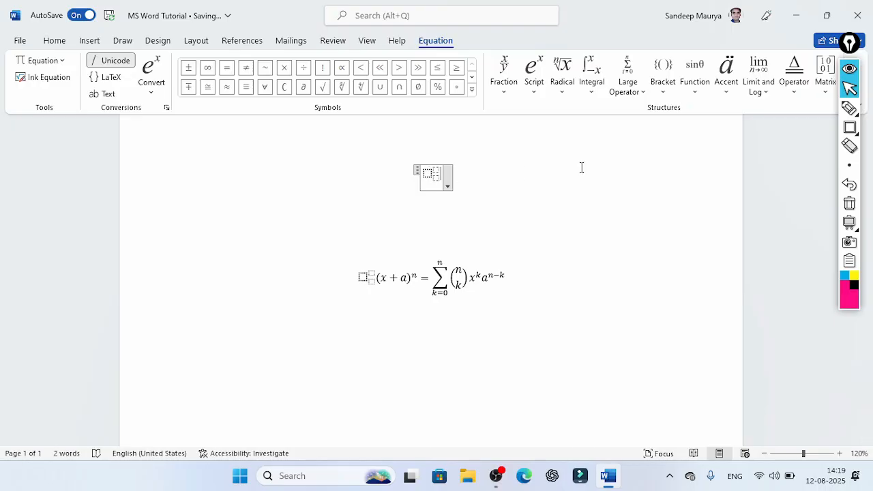
# Draw a red rectangle annotation around the new script structure and return to the normal pointer
pyautogui.click(849, 127)
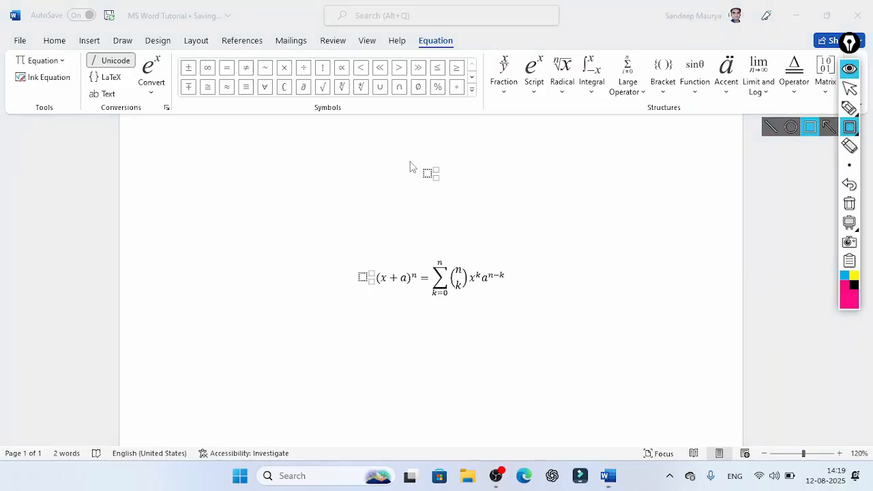
pyautogui.moveTo(410, 162); pyautogui.dragTo(451, 188)
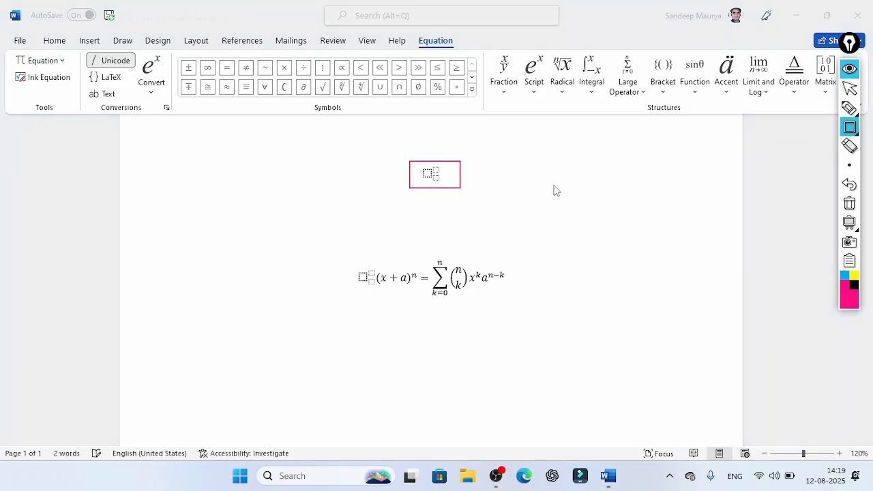
pyautogui.click(848, 88)
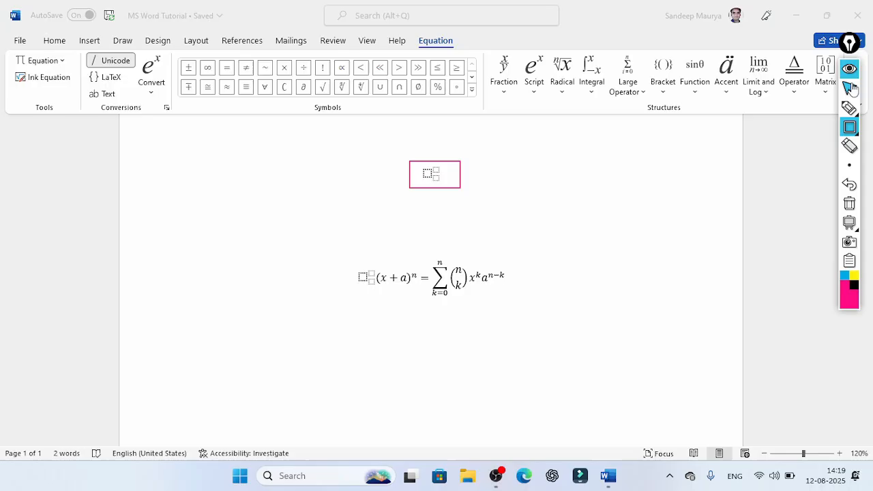
# Fill the script structure with base 2, superscript 3 and subscript 5, and clear the rectangle annotation
pyautogui.click(432, 175)
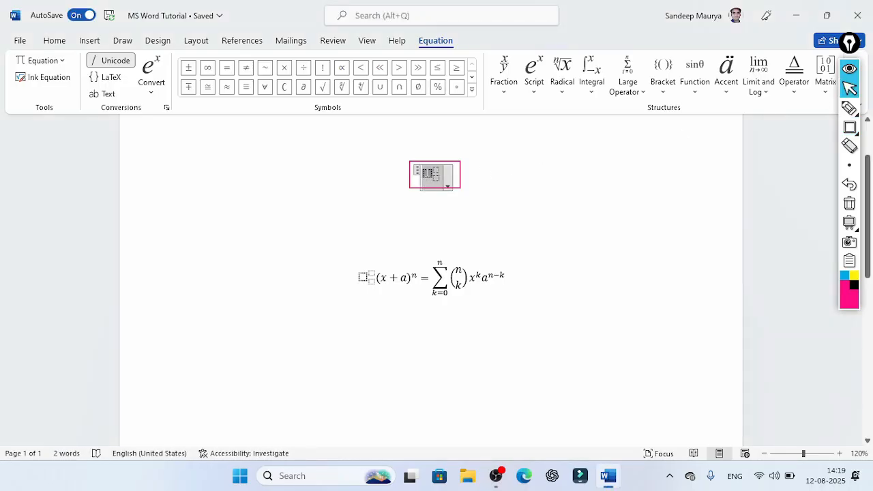
pyautogui.write('2')
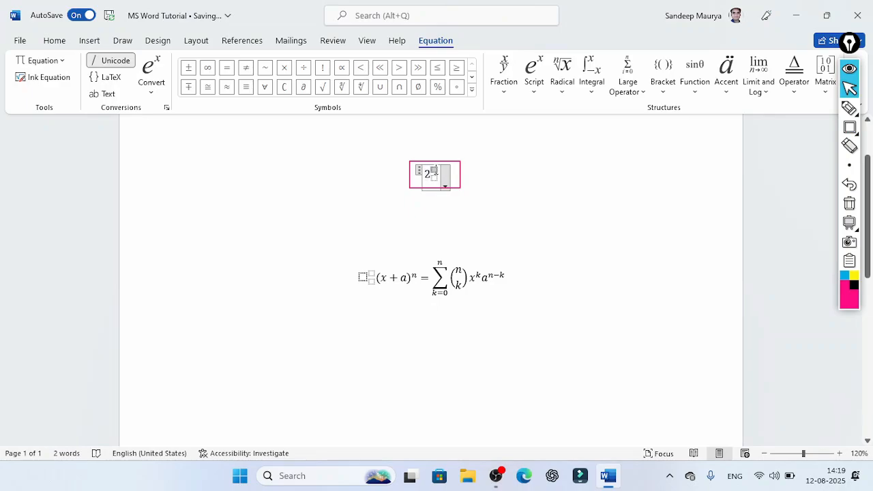
pyautogui.write('3')
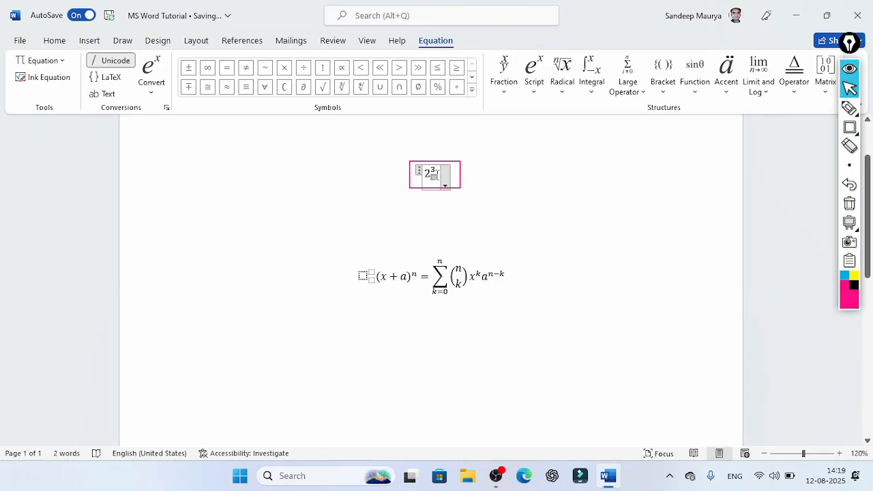
pyautogui.write('5')
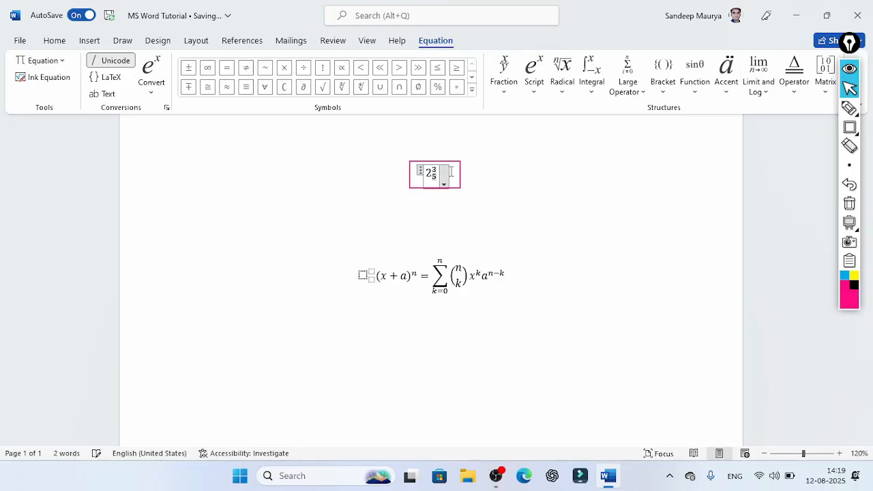
pyautogui.click(473, 170)
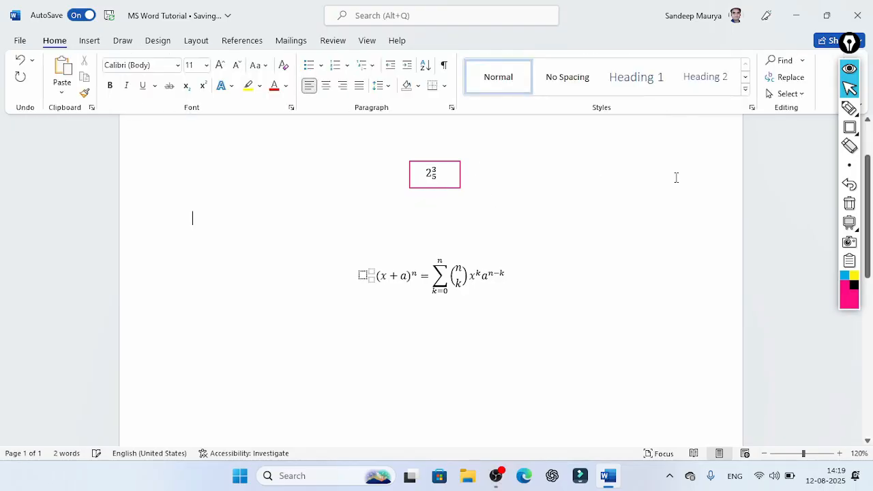
pyautogui.click(849, 203)
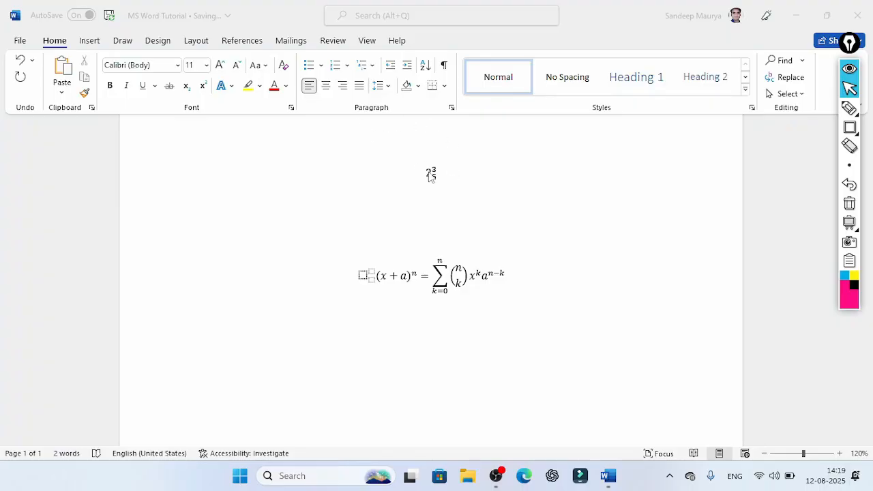
# Examine the Function, Bracket, Large Operator, Integral, Operator and Matrix galleries for equations
pyautogui.click(431, 176)
pyautogui.click(445, 44)
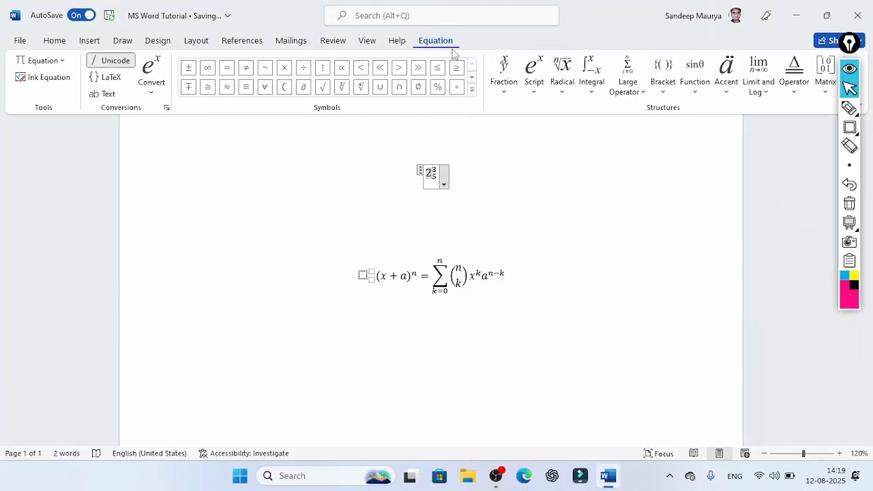
pyautogui.click(696, 94)
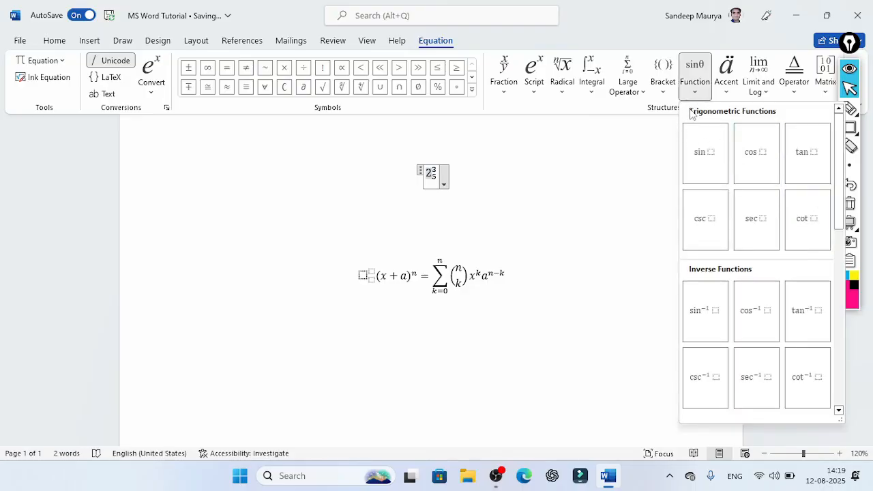
pyautogui.click(665, 96)
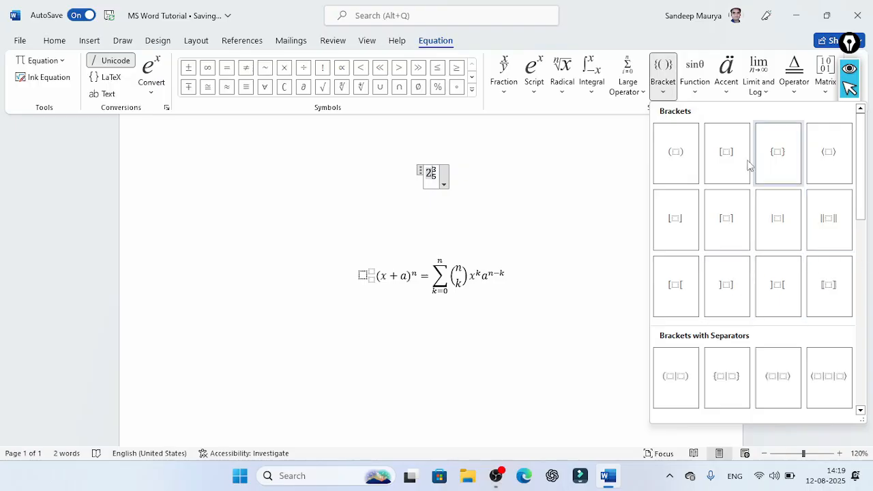
pyautogui.click(638, 92)
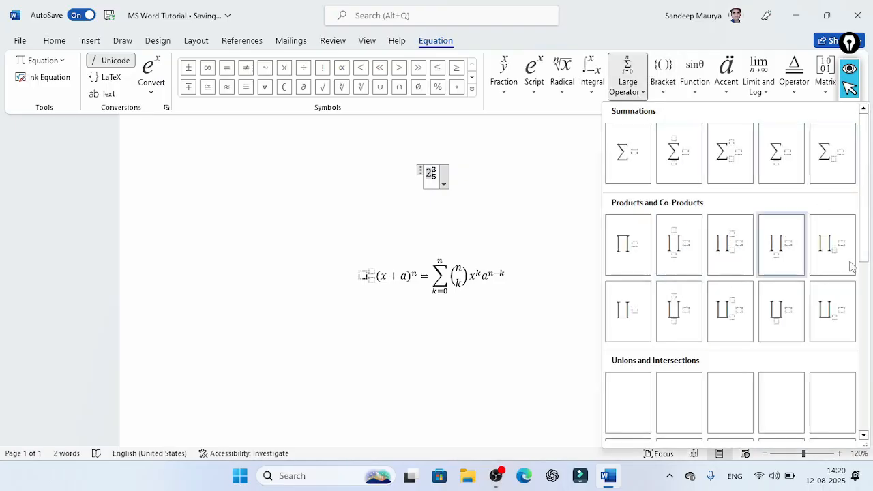
pyautogui.click(592, 93)
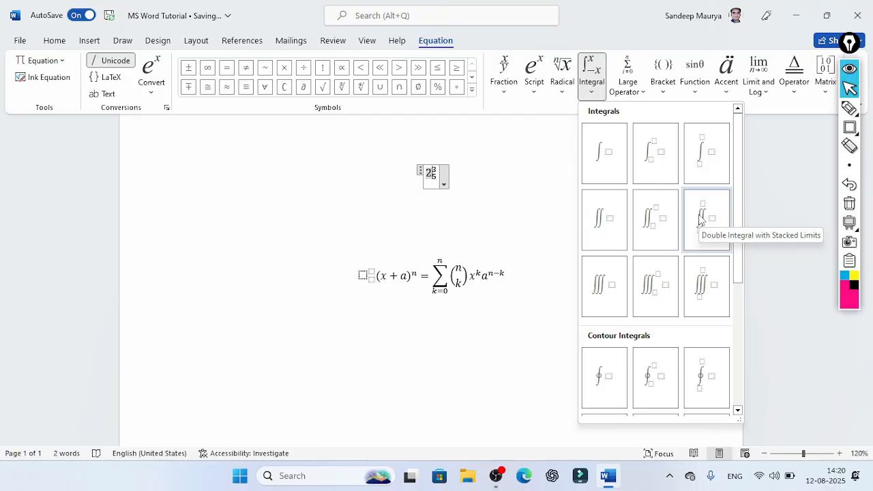
pyautogui.click(798, 92)
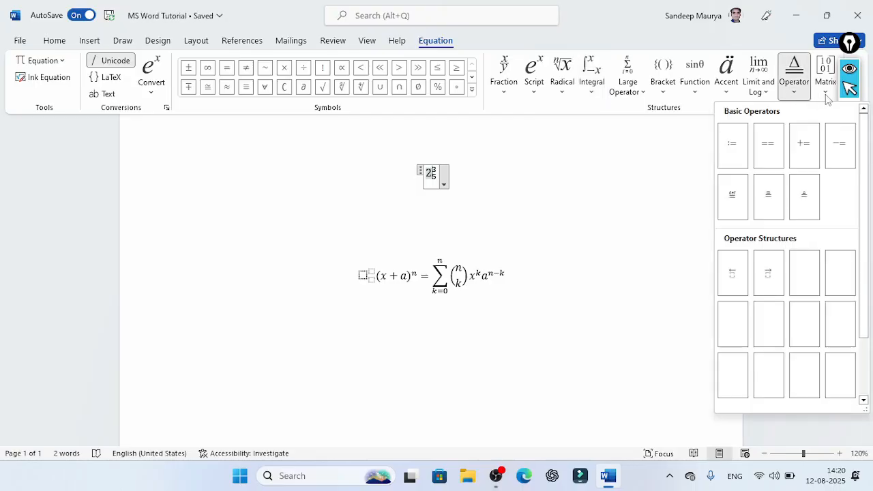
pyautogui.click(825, 93)
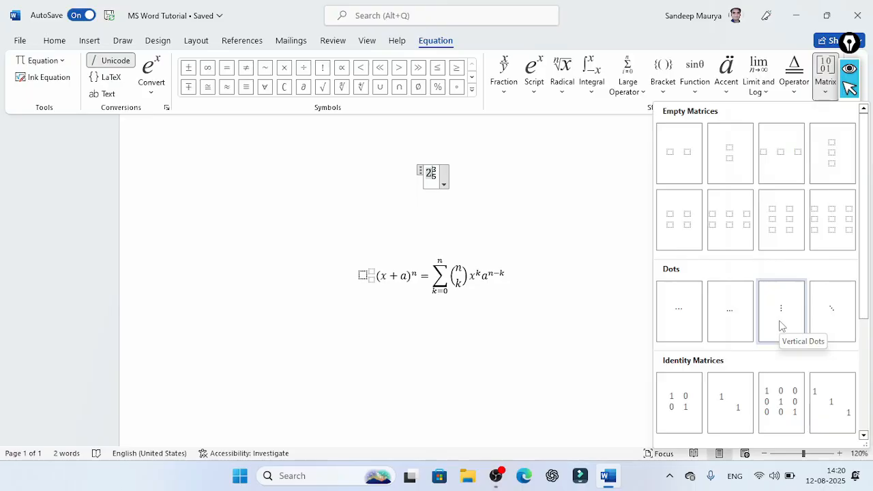
pyautogui.click(545, 169)
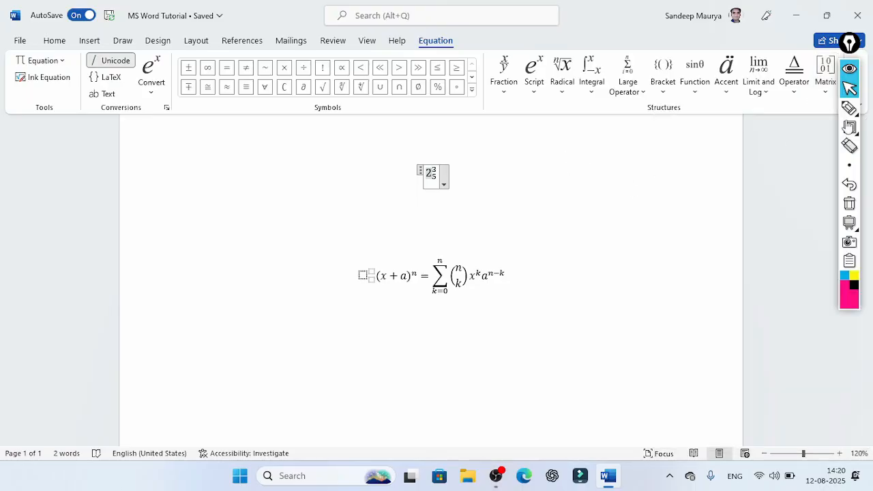
# Bring up the full Symbol dialog through More Symbols and move it higher over the page
pyautogui.click(849, 89)
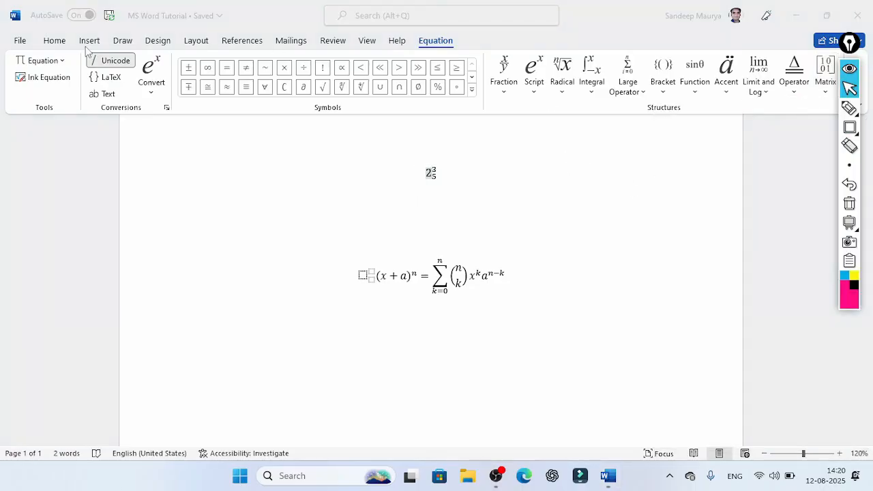
pyautogui.click(194, 55)
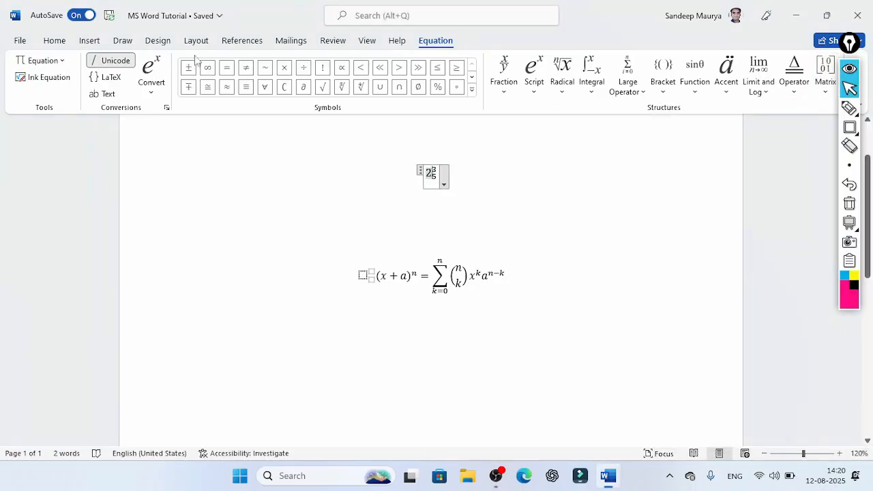
pyautogui.click(89, 40)
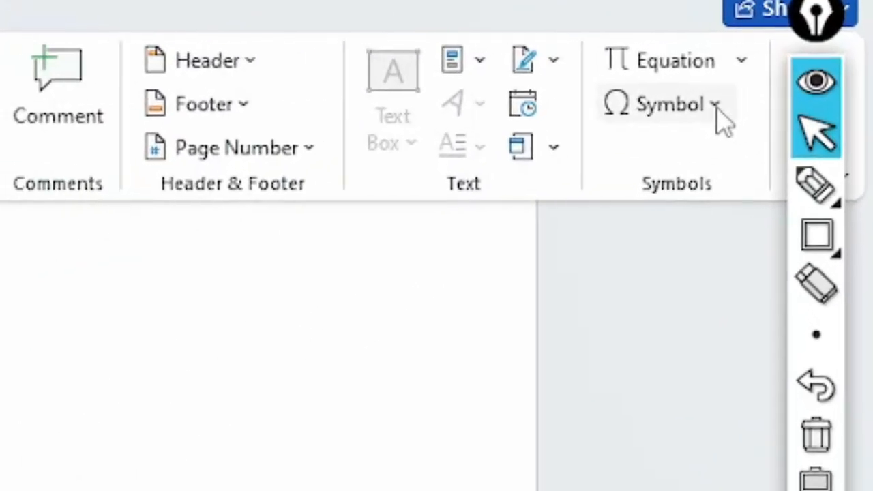
pyautogui.click(702, 109)
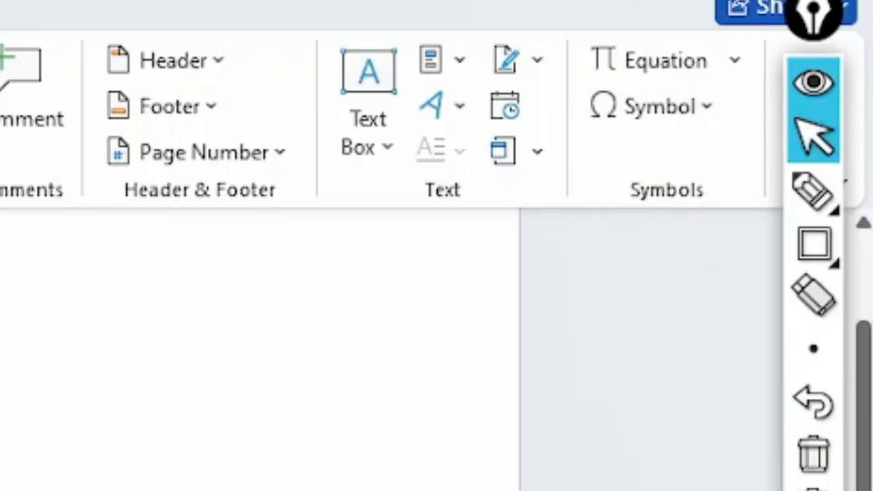
pyautogui.click(678, 117)
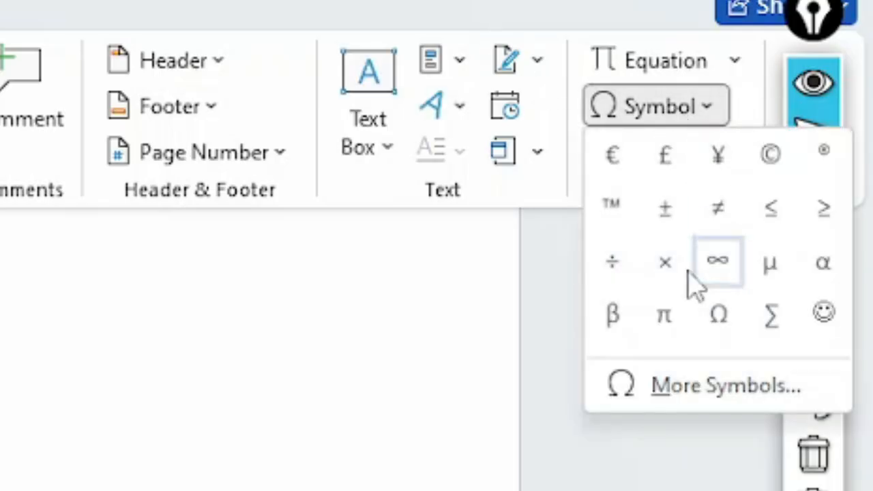
pyautogui.click(694, 402)
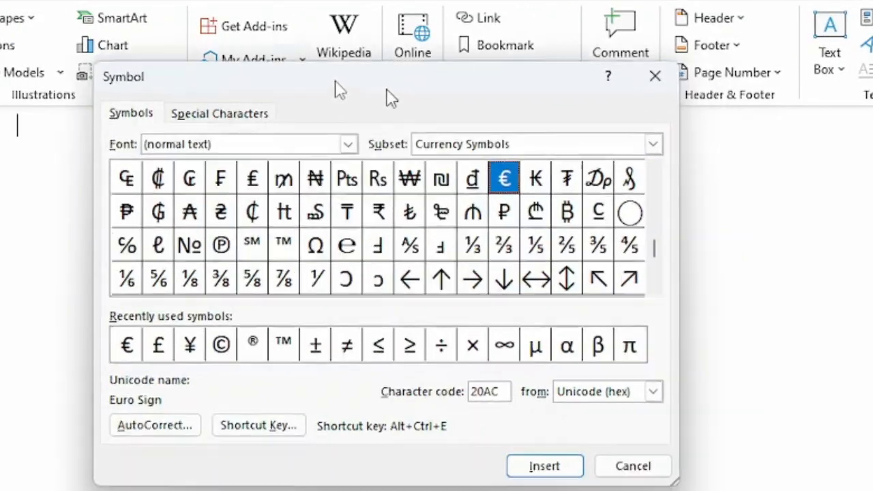
pyautogui.moveTo(385, 97); pyautogui.dragTo(377, 15)
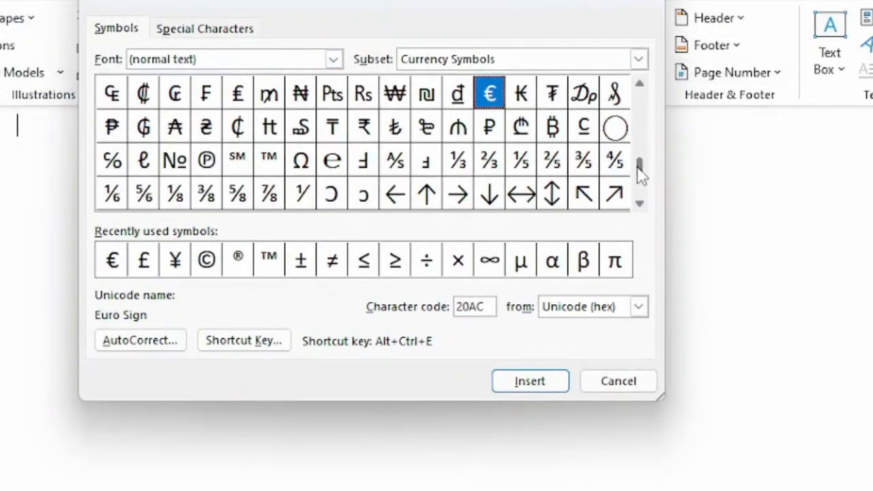
# Browse the symbols back to the Basic Latin subset, set the symbol font to Amiri and look through its characters
pyautogui.moveTo(641, 174); pyautogui.dragTo(660, 87)
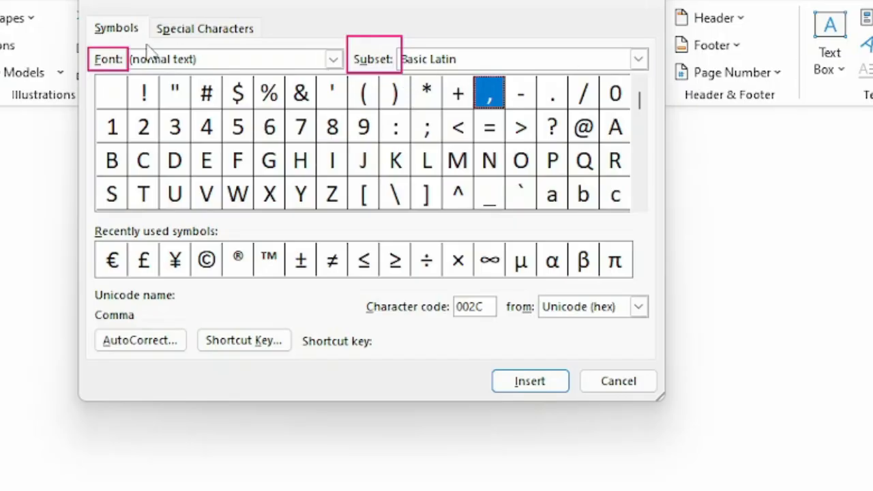
pyautogui.click(333, 61)
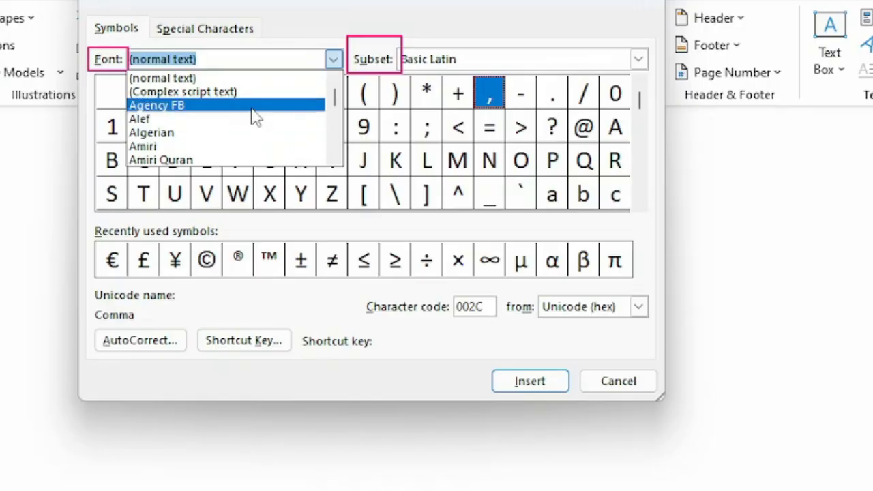
pyautogui.click(194, 147)
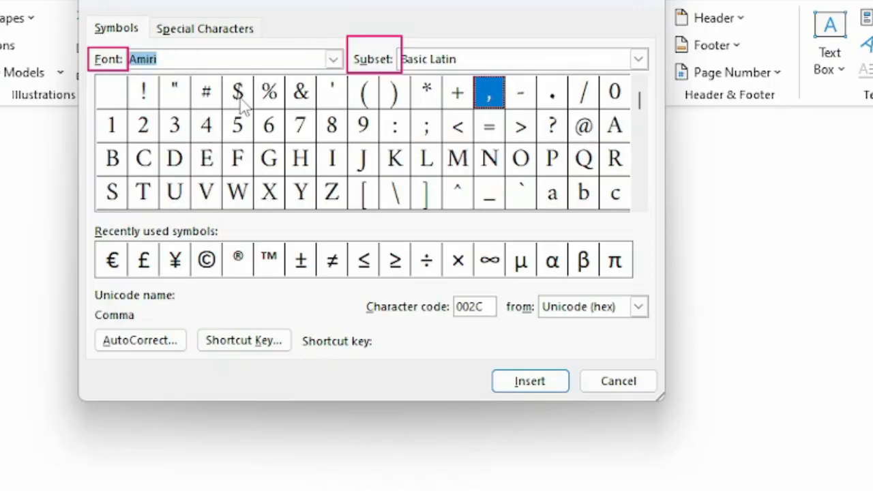
pyautogui.moveTo(639, 109); pyautogui.dragTo(641, 207)
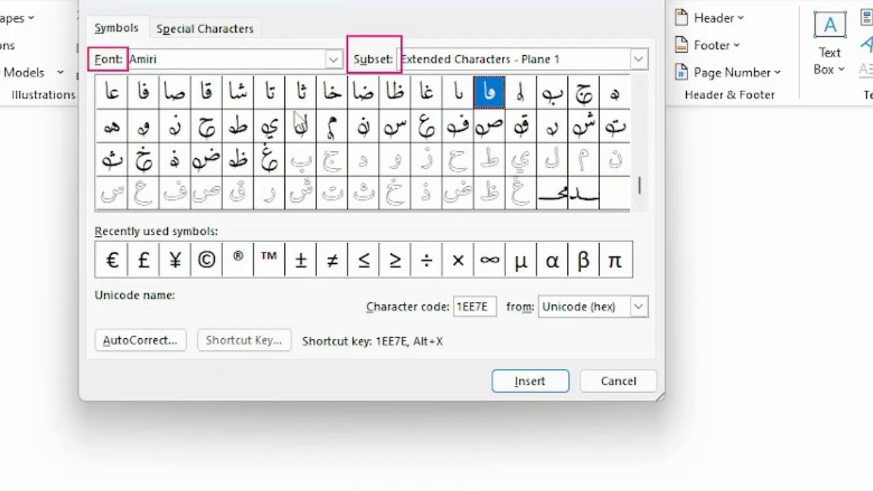
# Set the symbol font to Mangal and look through its characters down to the Devanagari ones
pyautogui.click(334, 60)
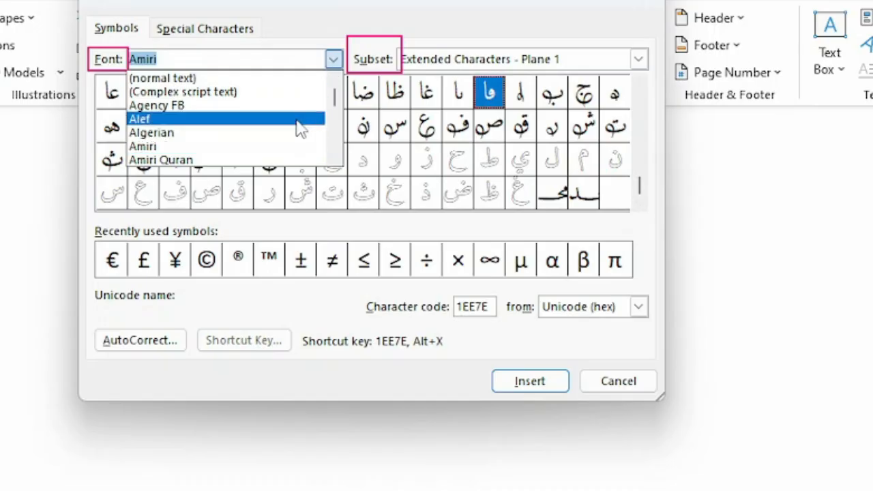
pyautogui.scroll(-5, 276, 147)
pyautogui.scroll(-20, 276, 146)
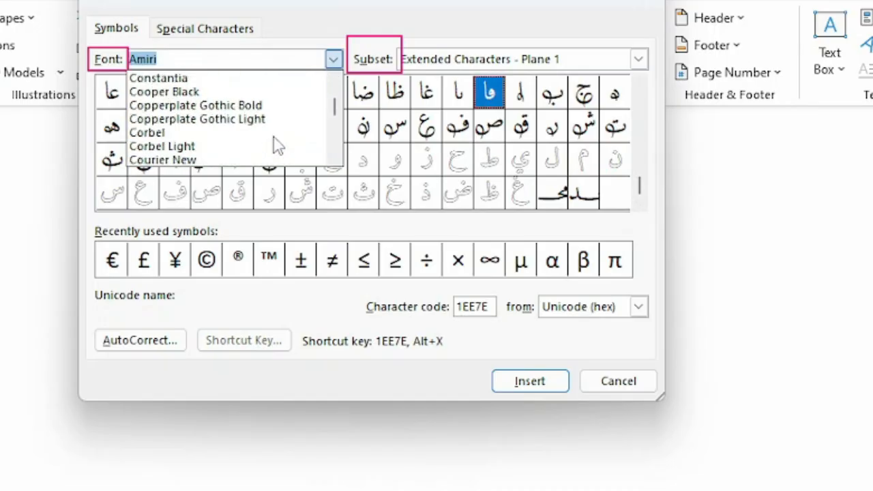
pyautogui.scroll(-20, 276, 145)
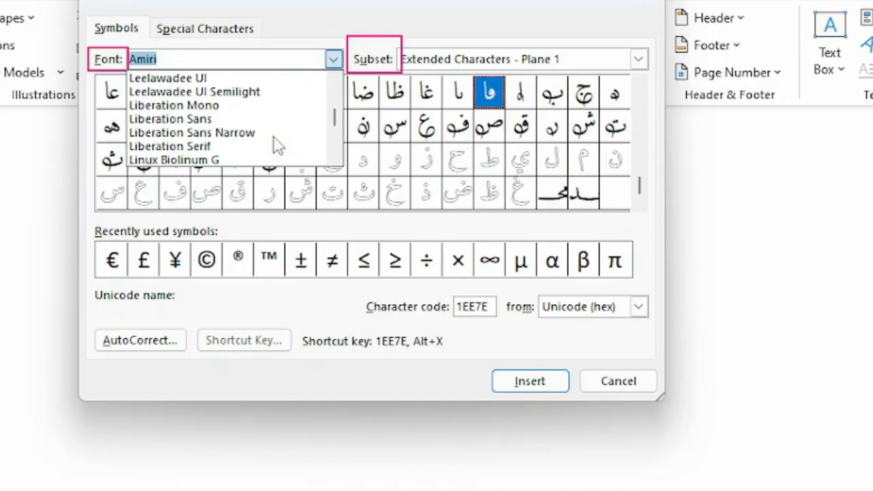
pyautogui.scroll(4, 274, 133)
pyautogui.scroll(-3, 275, 133)
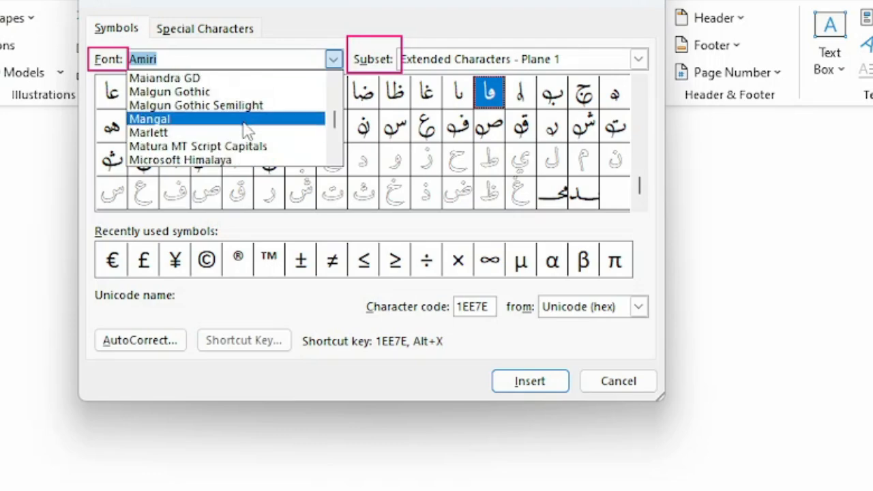
pyautogui.click(246, 119)
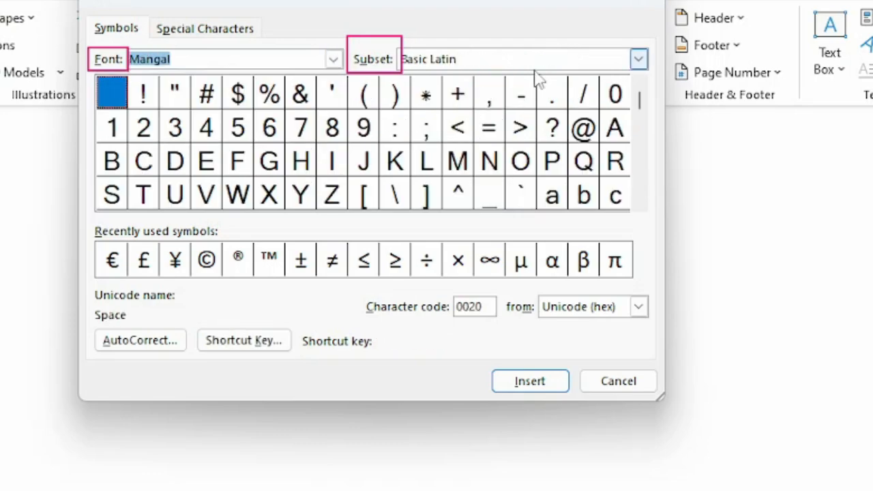
pyautogui.moveTo(639, 100); pyautogui.dragTo(637, 194)
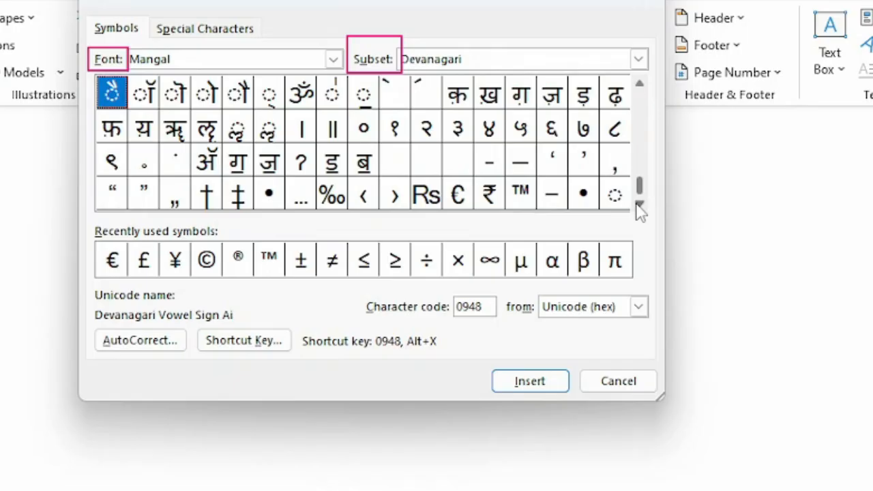
# Switch the Mangal symbols to the Basic Latin subset and browse the character grid from there to its end
pyautogui.click(507, 62)
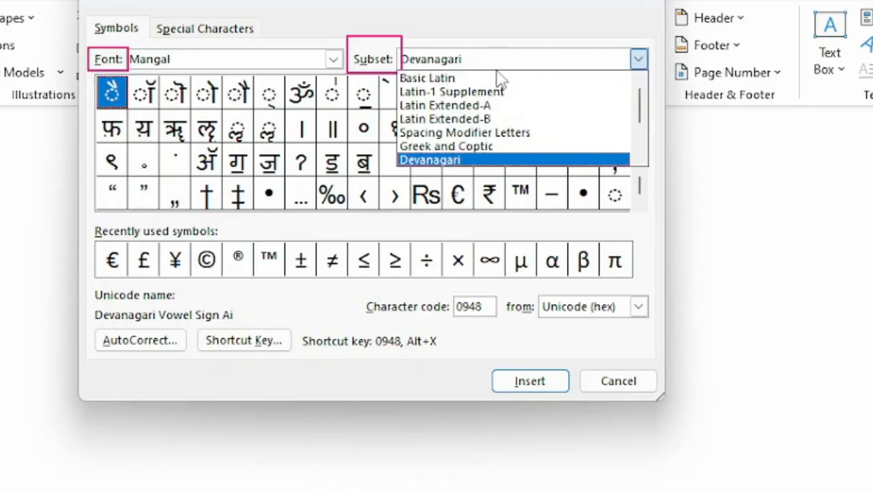
pyautogui.click(465, 79)
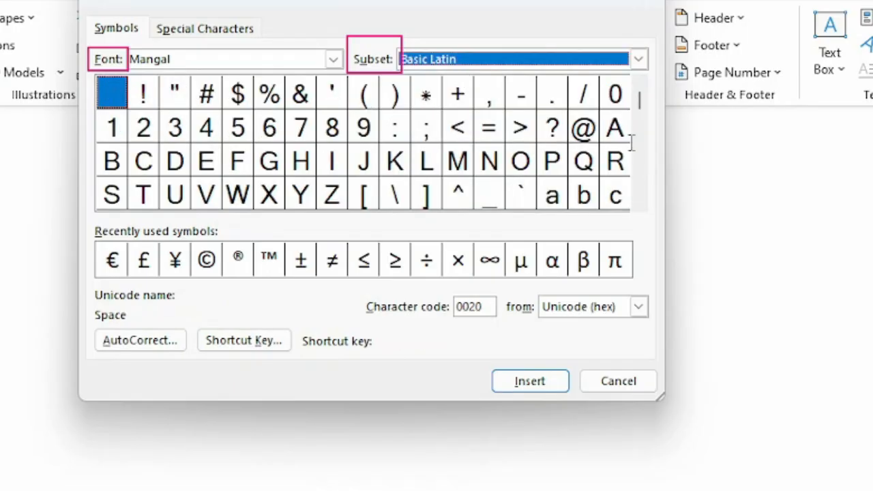
pyautogui.moveTo(639, 102); pyautogui.dragTo(638, 181)
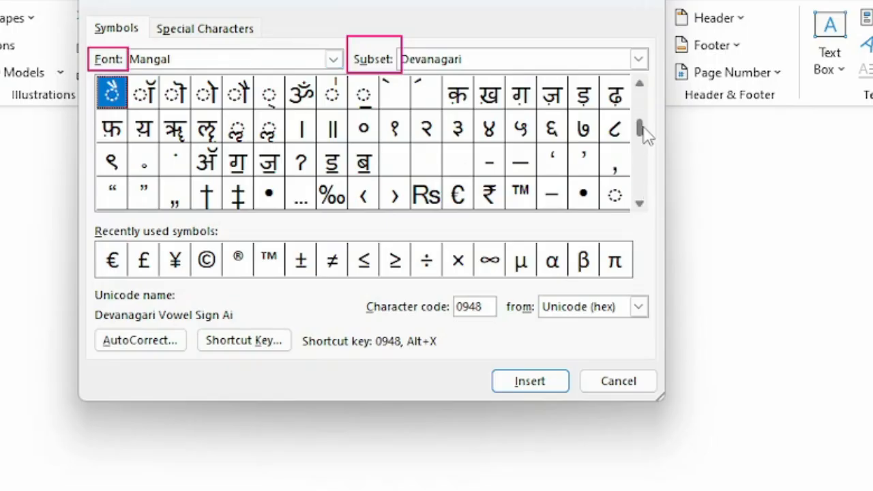
pyautogui.moveTo(650, 93); pyautogui.dragTo(626, 232)
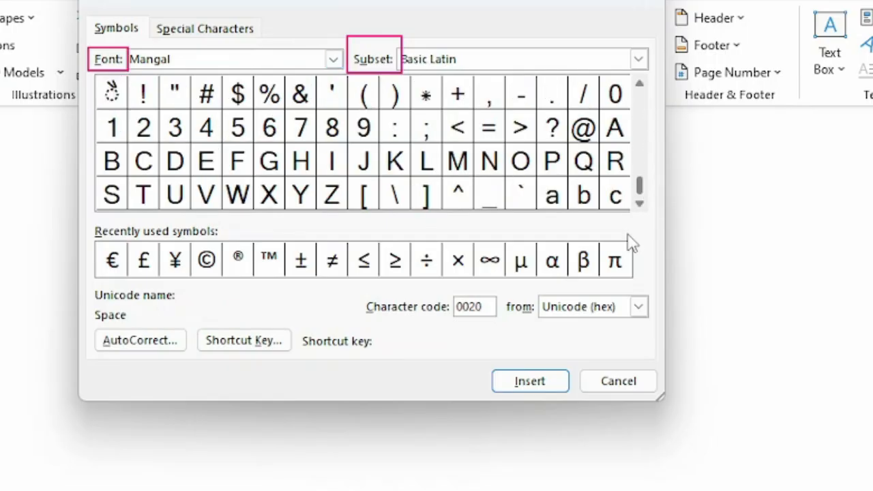